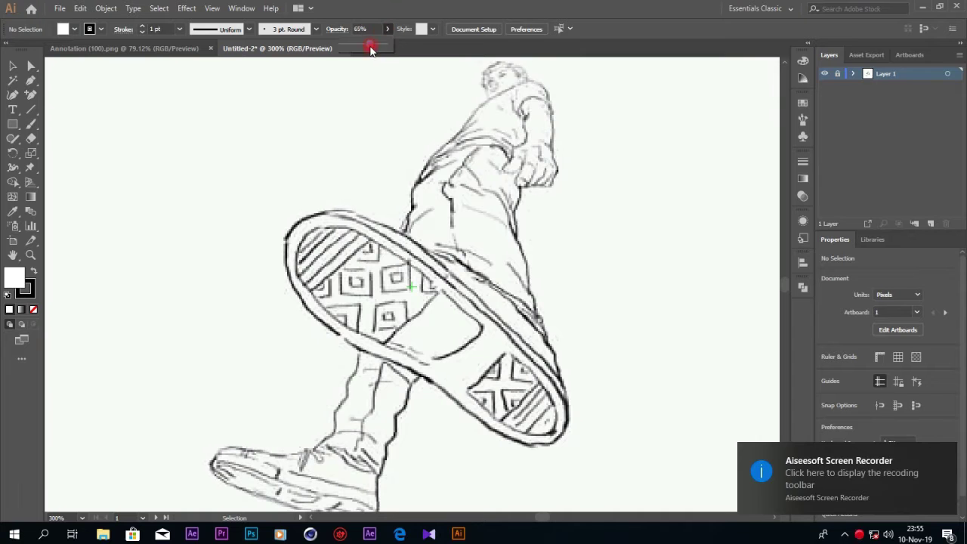
Step: Fade the running-figure sketch to about 54–61% opacity and add a new layer above it
click(918, 202)
click(496, 141)
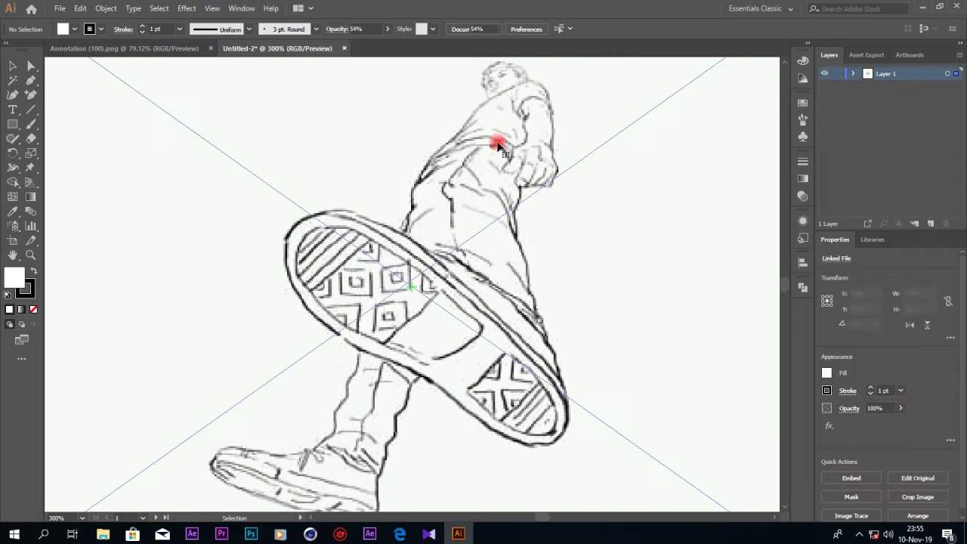
drag(504, 29, 508, 44)
key(ctrl+l)
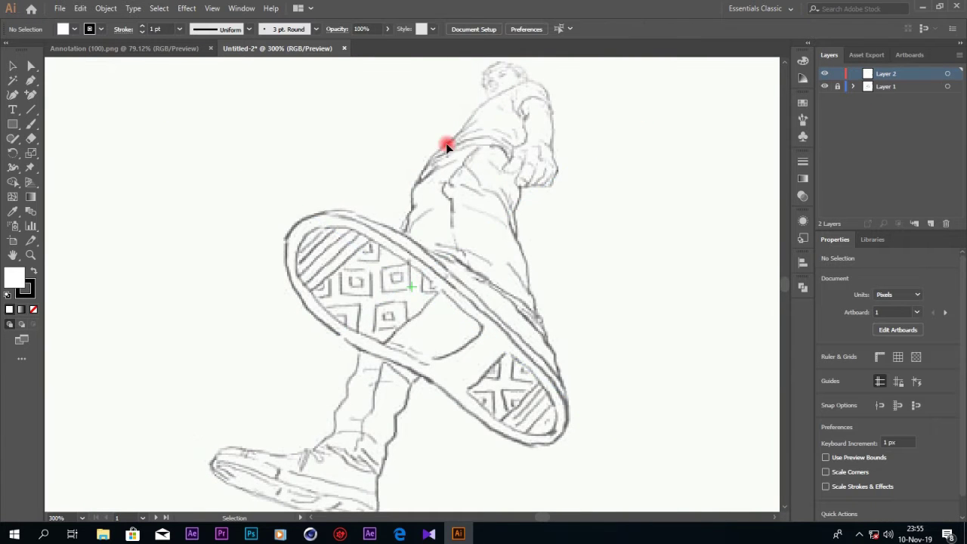
Step: Trace the sneaker sole's closed outer outline as a curved path with no fill
key(p)
click(567, 404)
drag(323, 212, 233, 210)
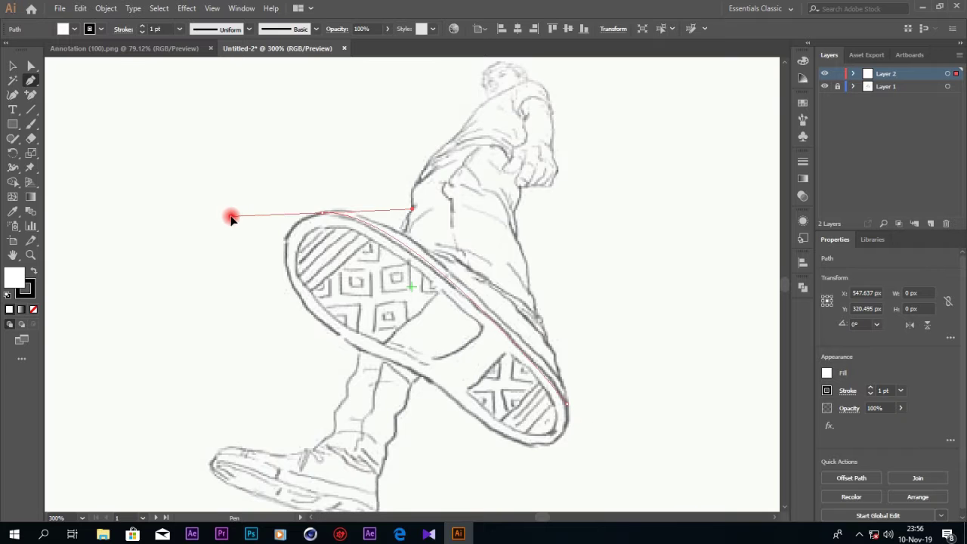
drag(289, 283, 307, 315)
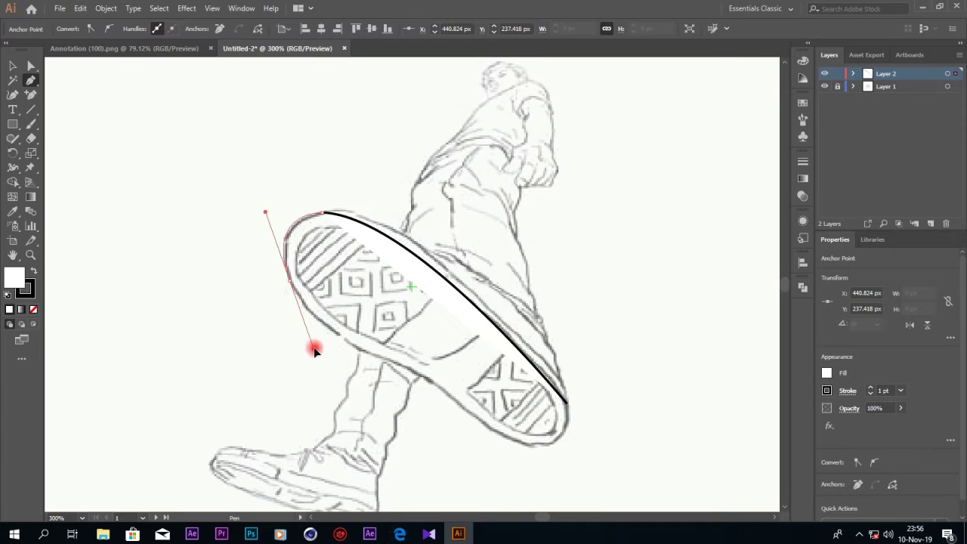
drag(315, 349, 309, 345)
drag(398, 366, 484, 387)
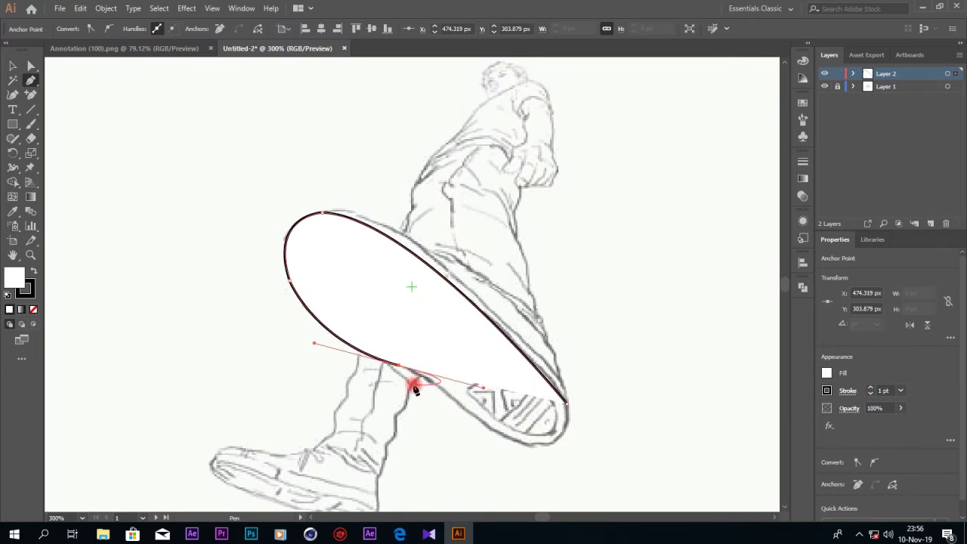
click(33, 308)
mouse_move(491, 432)
mouse_down()
mouse_move(540, 473)
mouse_move(554, 449)
mouse_up()
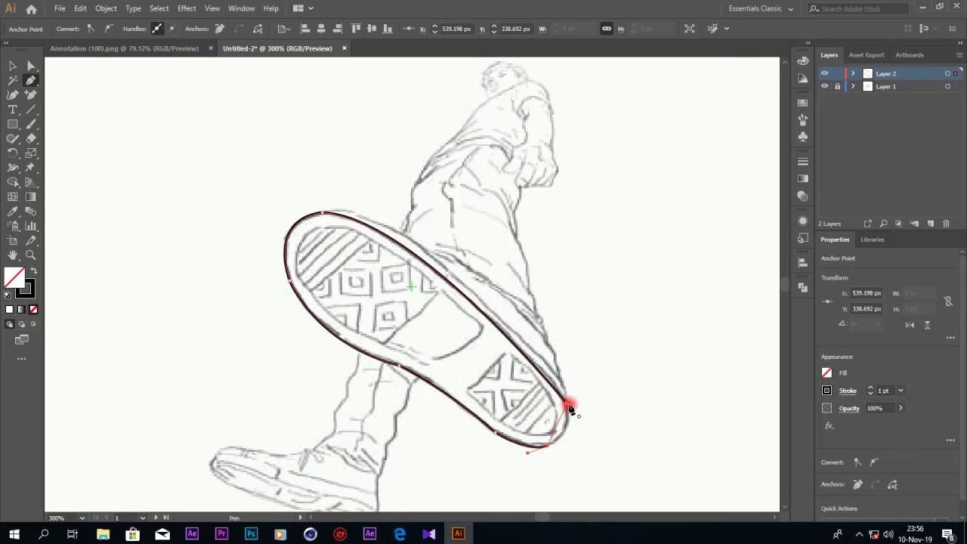
drag(567, 404, 565, 371)
click(565, 394)
Step: Trace the strip along the sole's top edge and the closed inner sole section
click(297, 221)
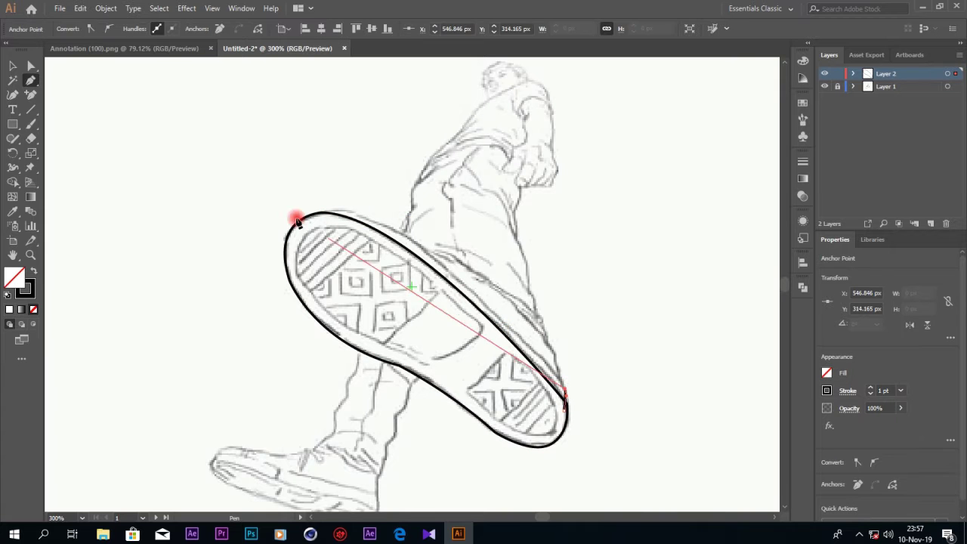
drag(328, 213, 222, 213)
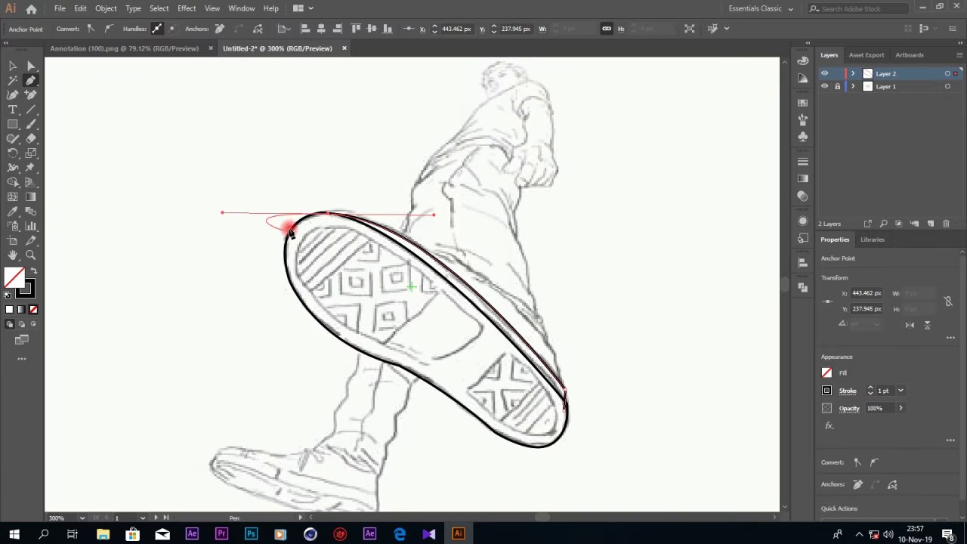
click(565, 394)
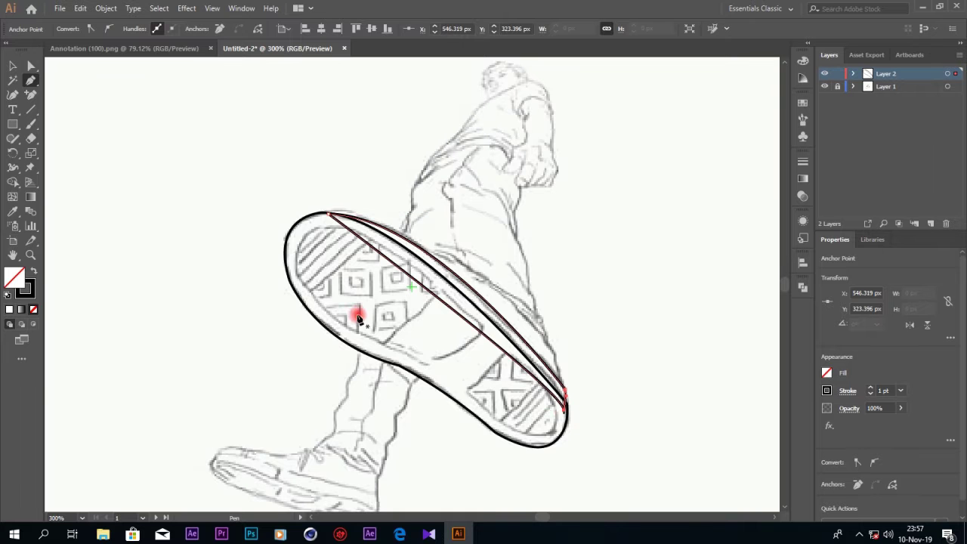
click(428, 366)
drag(295, 269, 270, 183)
click(293, 269)
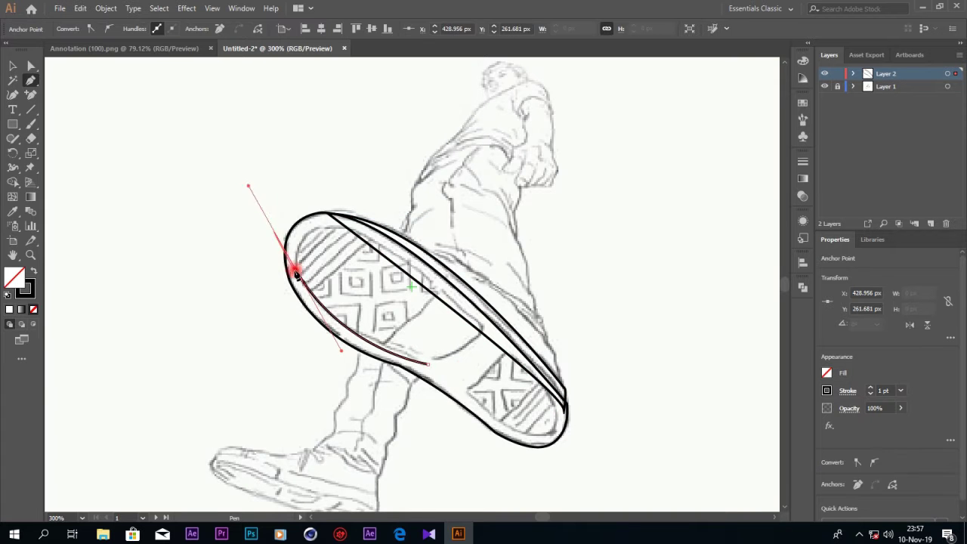
click(379, 247)
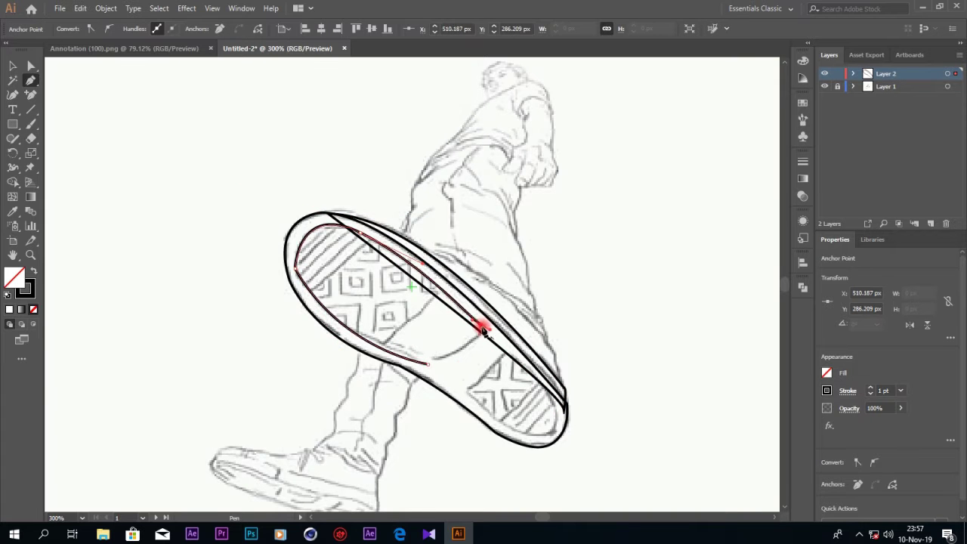
drag(433, 368, 372, 373)
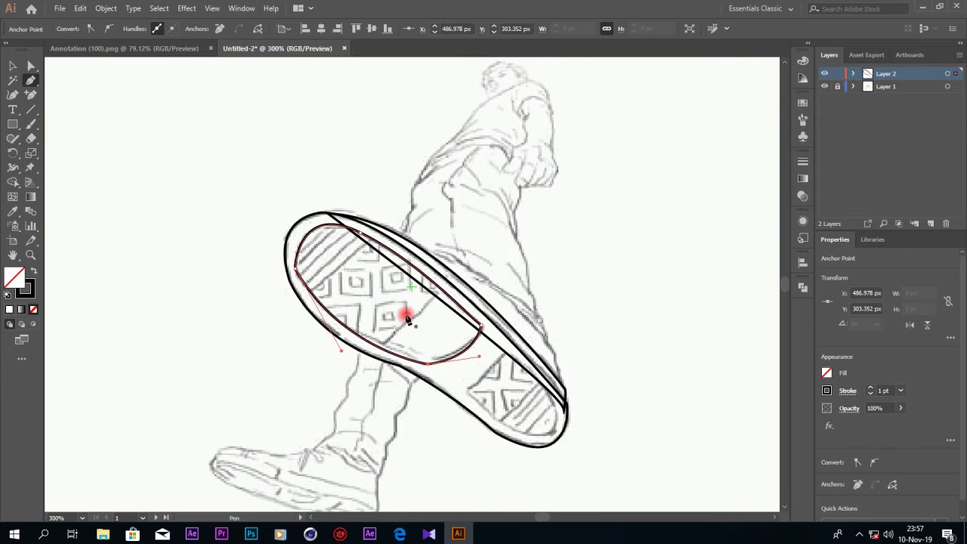
click(378, 350)
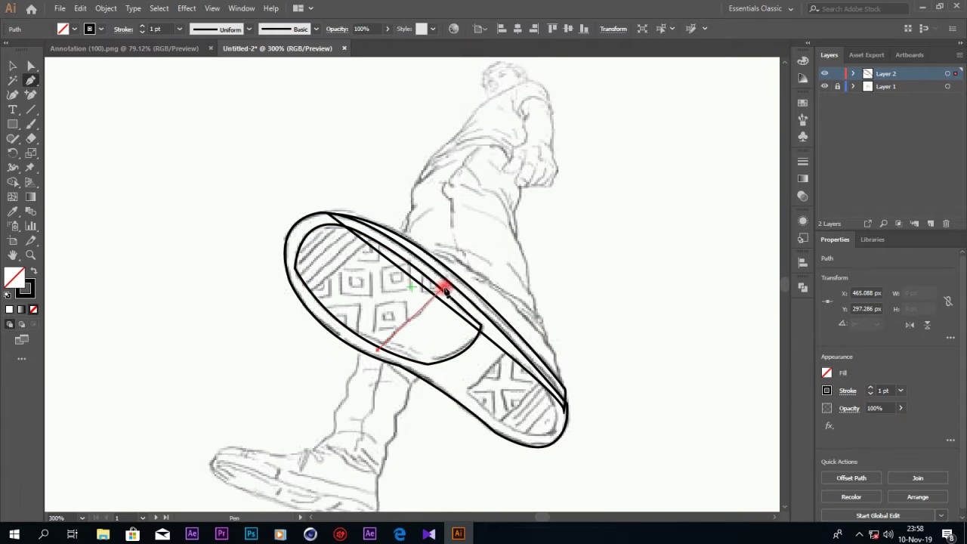
Step: Draw a straight dividing line across the sole and diagonal hatch lines at its toe end
click(444, 287)
click(303, 292)
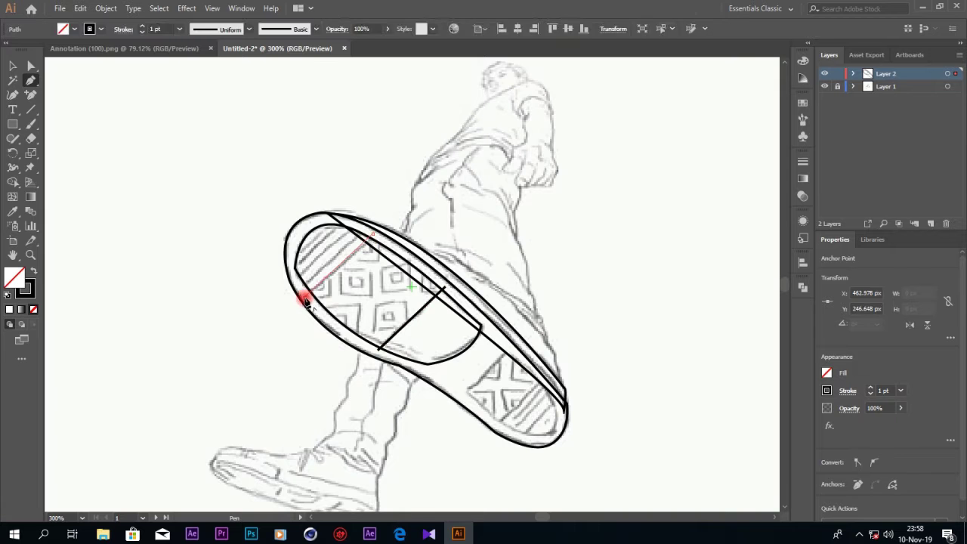
click(362, 231)
click(300, 287)
click(355, 229)
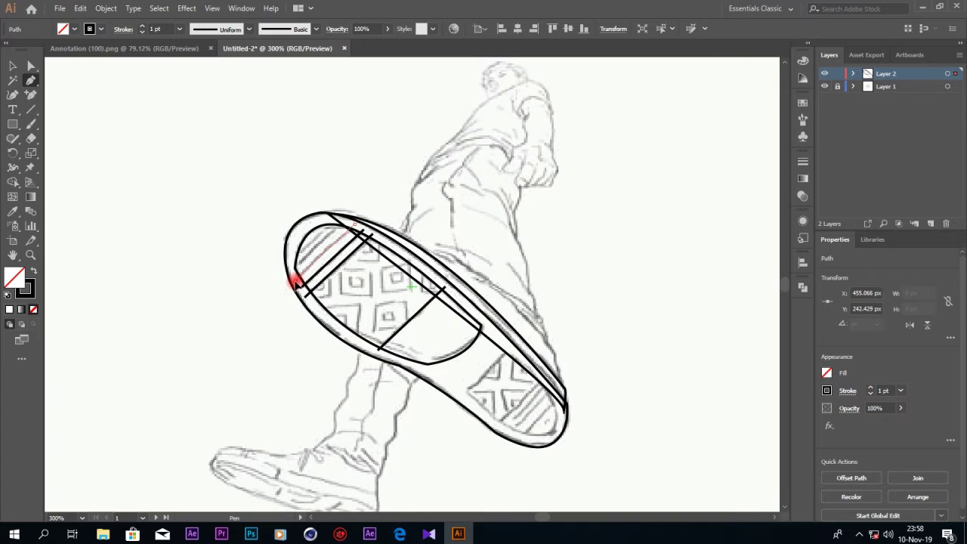
click(340, 218)
click(293, 274)
click(352, 299)
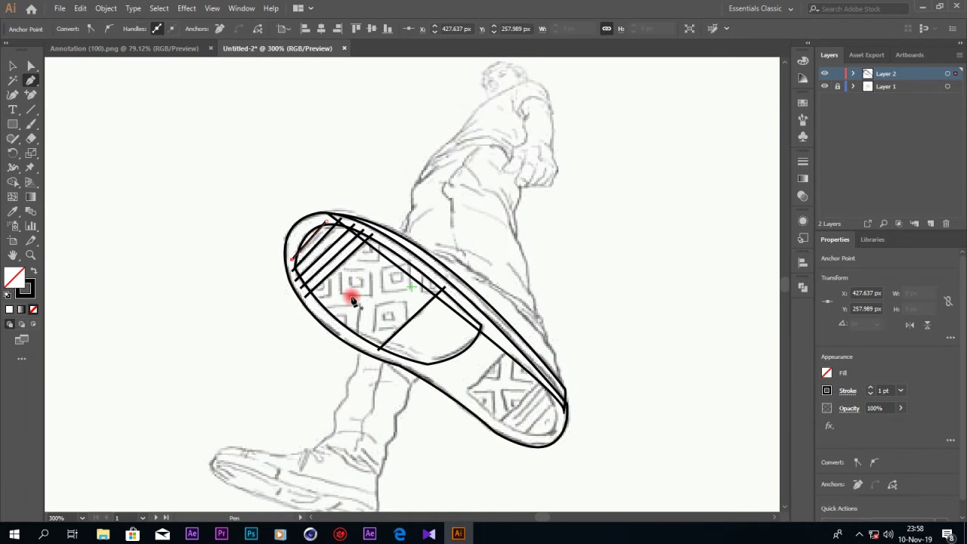
Step: Outline a closed heel panel with a curved edge and add hatch lines inside it
click(552, 432)
click(468, 408)
click(468, 394)
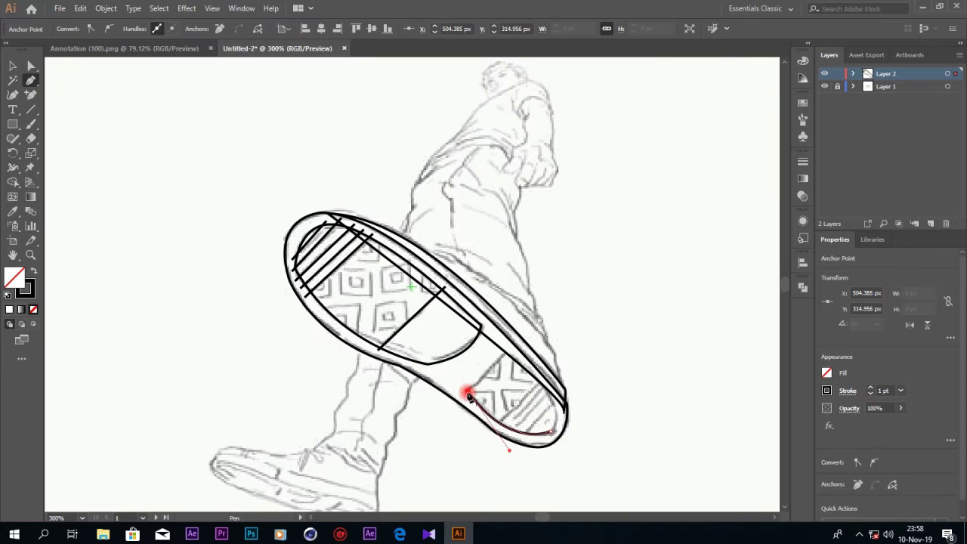
click(553, 432)
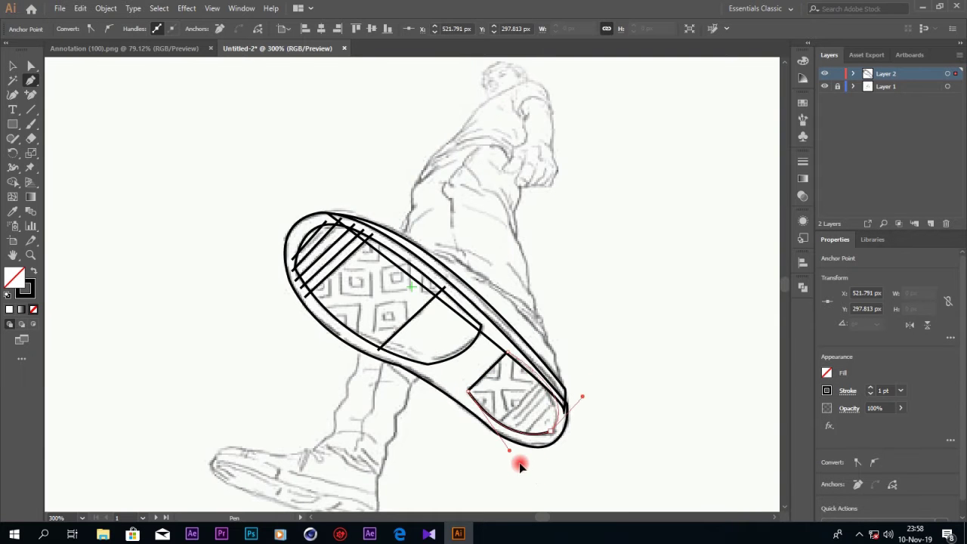
drag(519, 465, 544, 451)
click(552, 392)
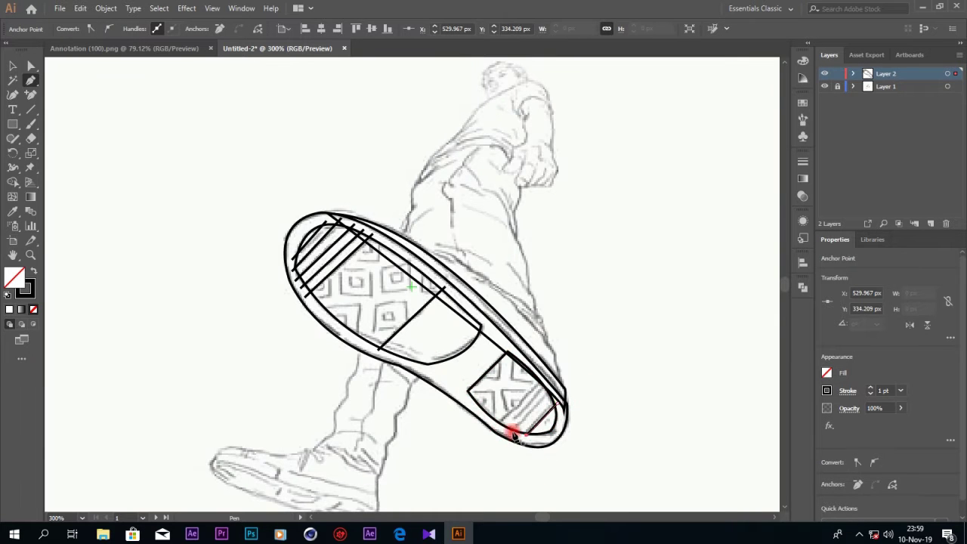
click(495, 427)
click(539, 384)
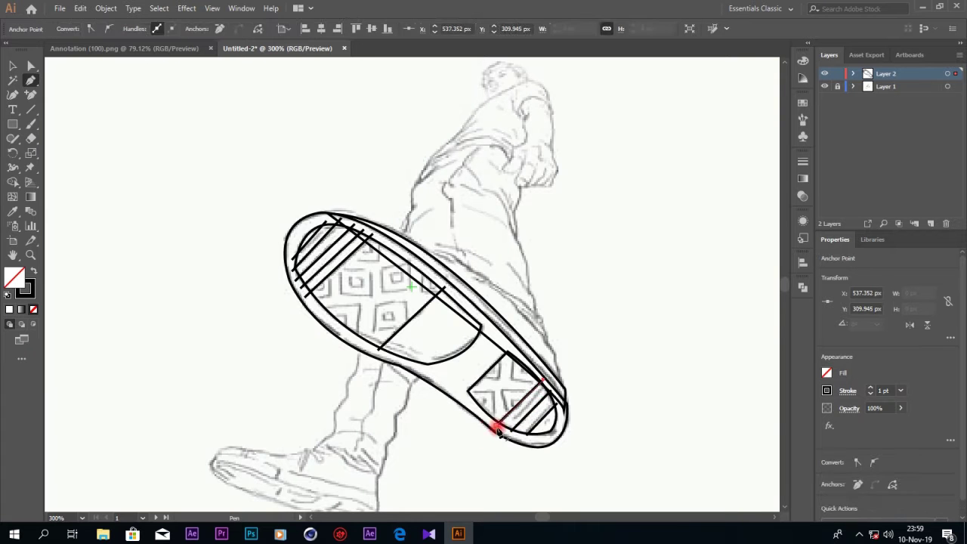
click(496, 425)
click(12, 123)
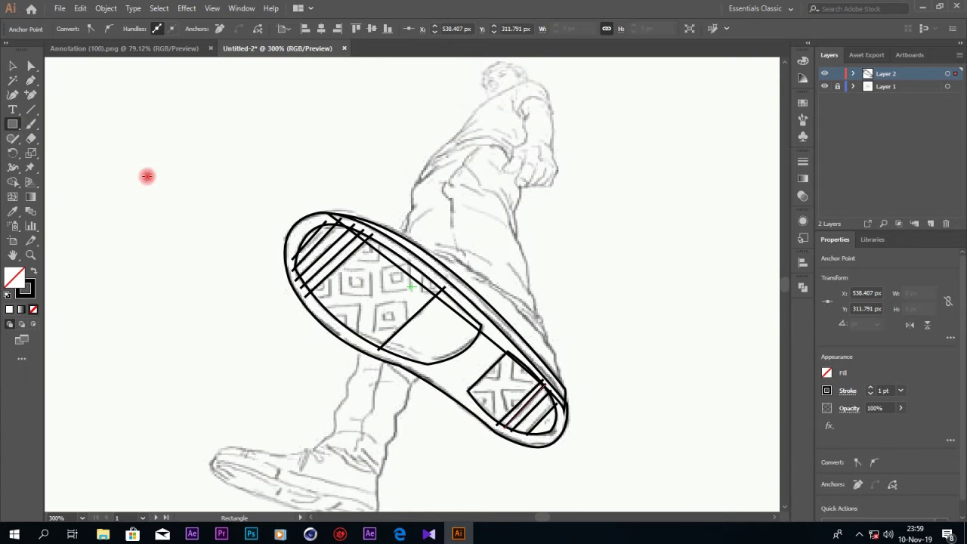
Step: Draw a small black square, rotate it into a diamond, and copy it across the sole pattern
drag(193, 255, 214, 264)
key(v)
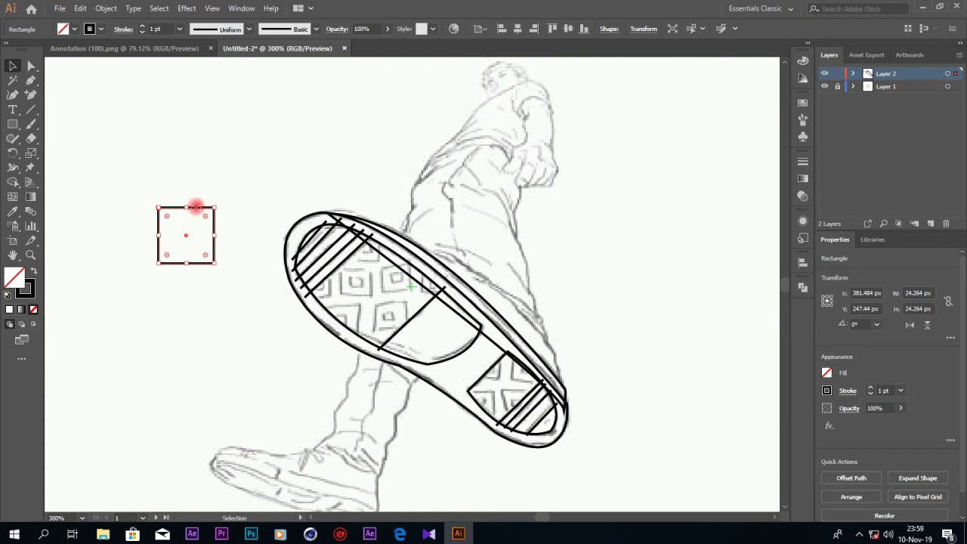
key(shift+x)
drag(213, 210, 224, 234)
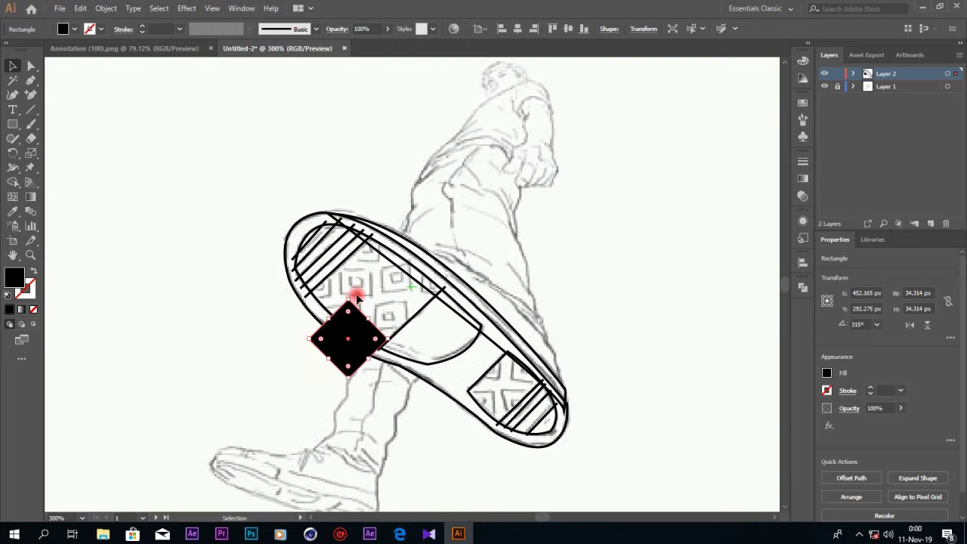
mouse_move(361, 328)
mouse_down()
mouse_move(418, 257)
mouse_move(414, 323)
mouse_move(352, 261)
mouse_up()
mouse_move(352, 261)
mouse_down()
mouse_move(309, 274)
mouse_move(347, 227)
mouse_up()
click(302, 272)
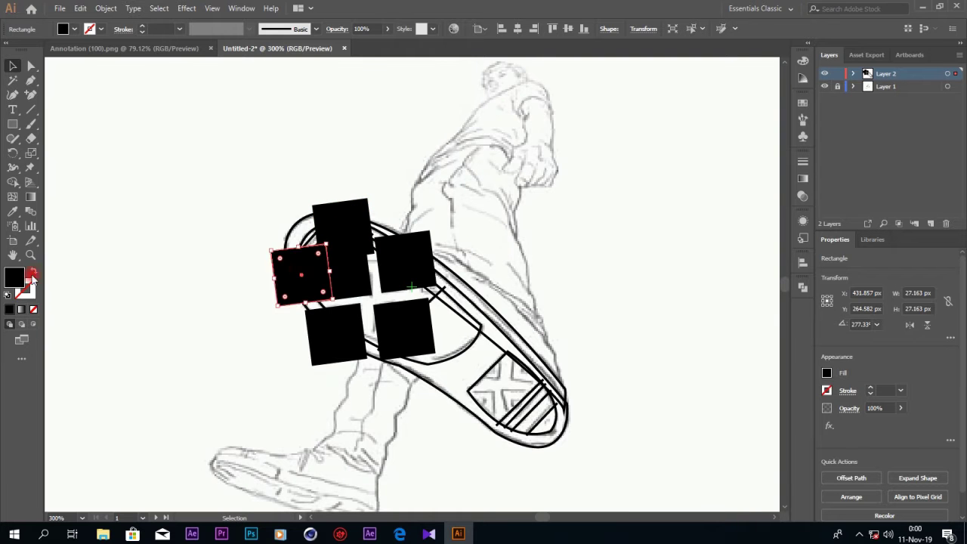
Step: Turn the copied squares into unfilled outlines and draw a small square inside one tile
key(shift+x)
click(333, 336)
key(shift+x)
click(389, 331)
key(shift+x)
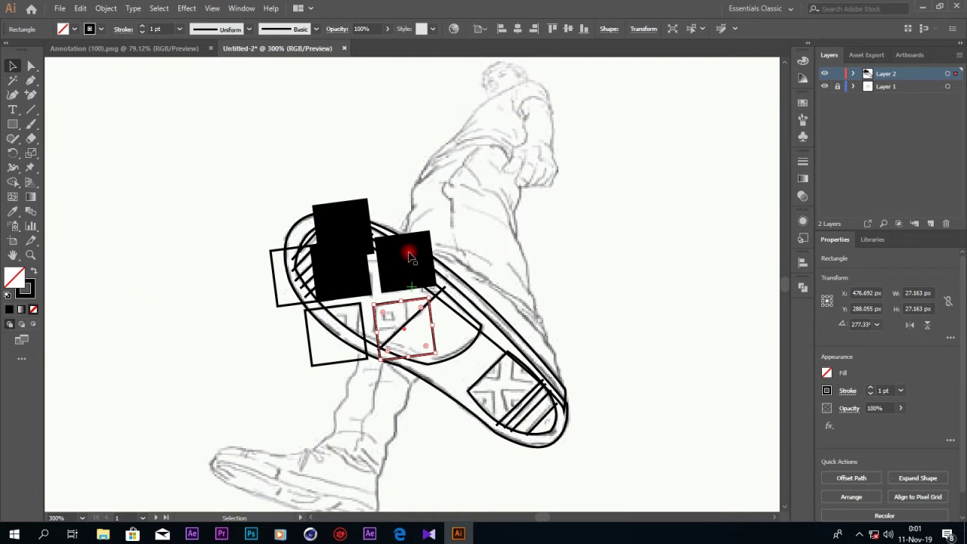
click(406, 254)
click(318, 227)
key(shift+x)
click(340, 279)
key(shift+x)
click(405, 257)
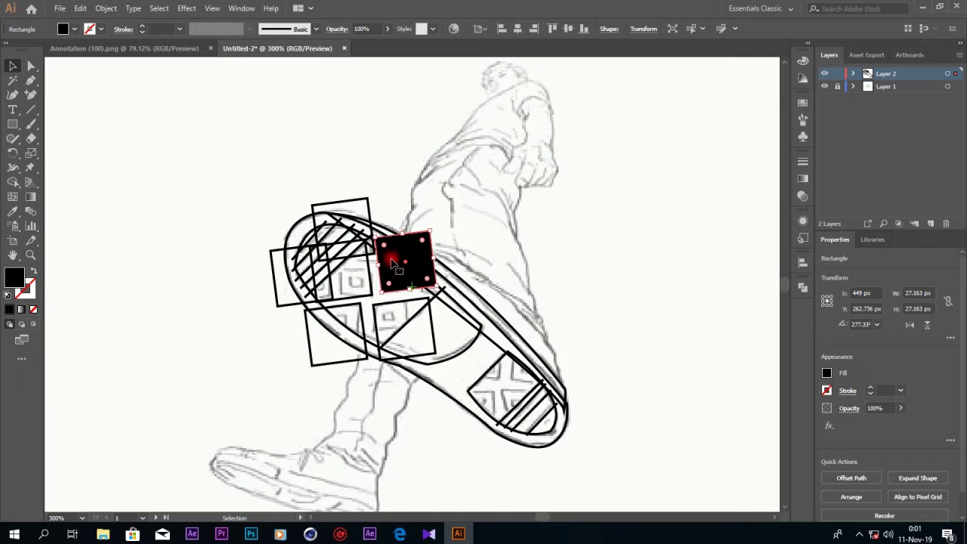
key(shift+x)
drag(368, 306, 344, 273)
Step: Shrink the small square and its copy to tile-centre size and move it into a tile's centre
key(ctrl+equal)
key(ctrl+equal)
key(ctrl+equal)
mouse_move(438, 285)
mouse_down()
mouse_move(494, 323)
mouse_move(492, 341)
mouse_move(487, 314)
mouse_up()
key(ctrl+equal)
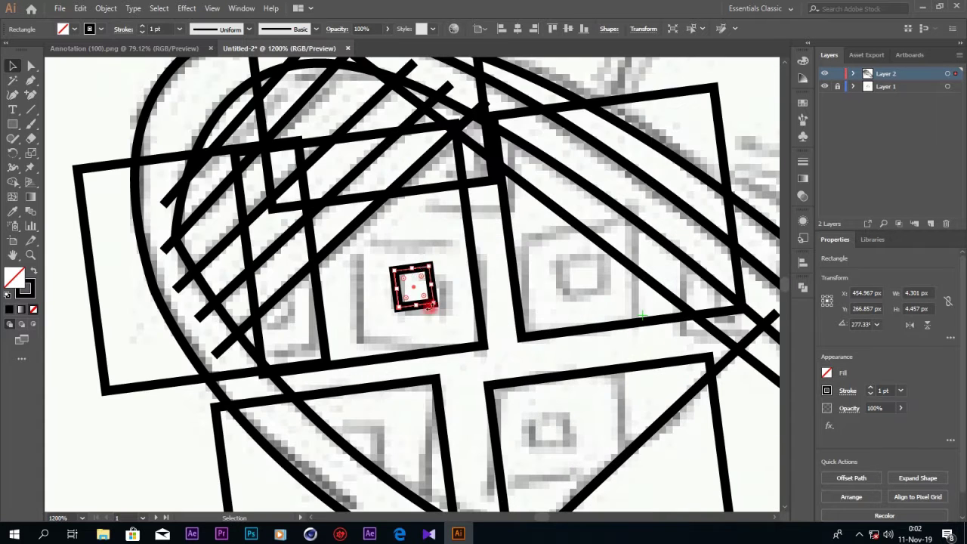
key(ctrl+minus)
key(ctrl+minus)
key(ctrl+minus)
click(518, 377)
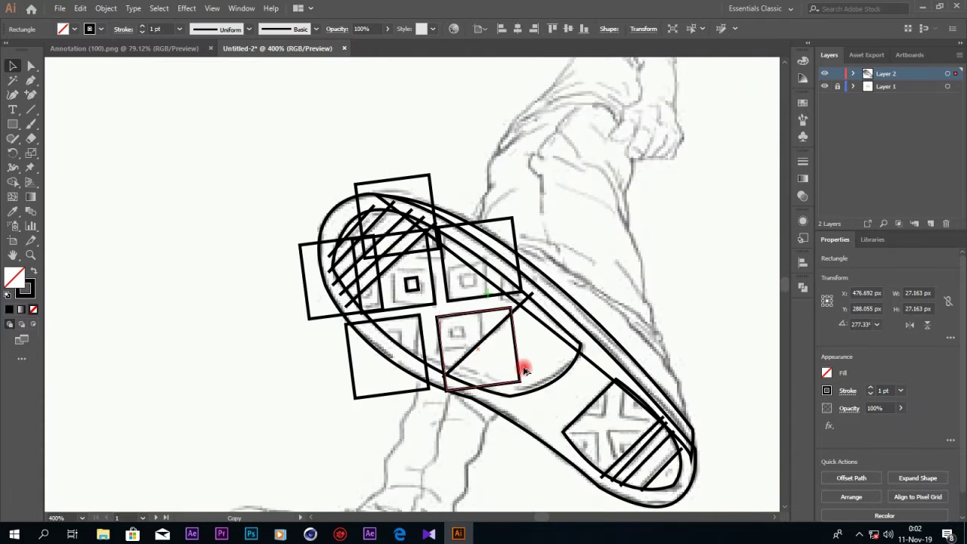
drag(522, 367, 487, 346)
key(ctrl+equal)
key(ctrl+equal)
key(ctrl+equal)
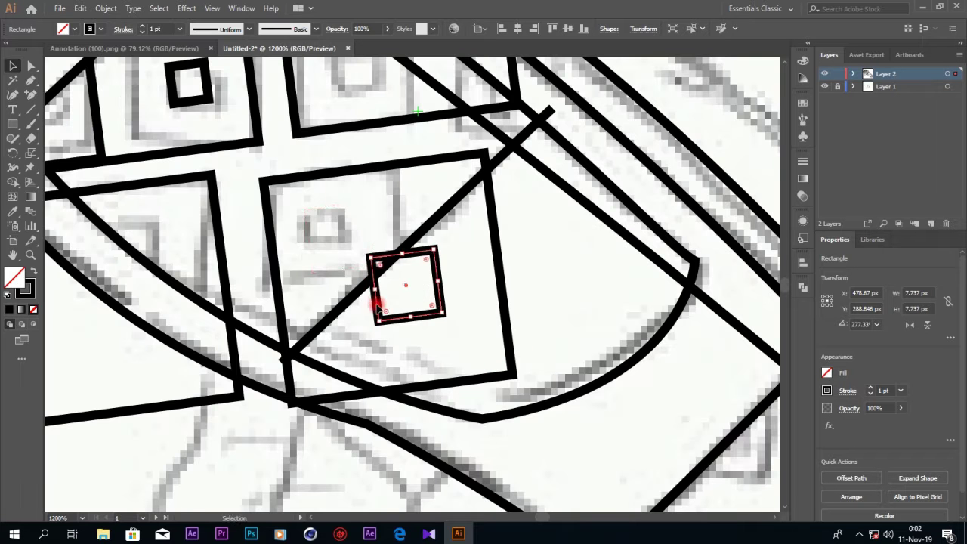
mouse_move(375, 323)
mouse_down()
mouse_move(307, 255)
mouse_move(352, 246)
mouse_move(151, 242)
mouse_move(165, 260)
mouse_up()
click(360, 236)
Step: Resize the copied small square and rotate it to match its tile's angle
click(360, 237)
click(341, 226)
click(167, 243)
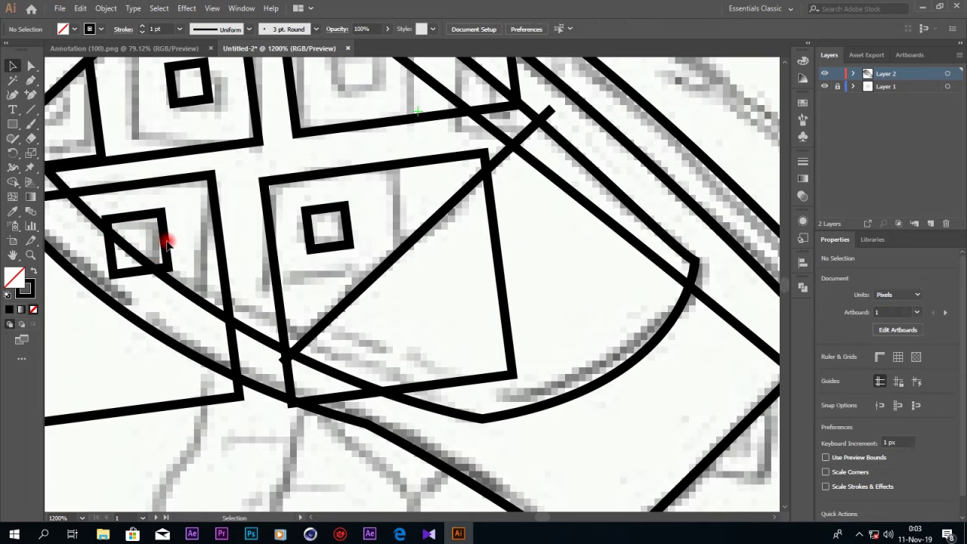
click(162, 223)
drag(167, 214, 219, 194)
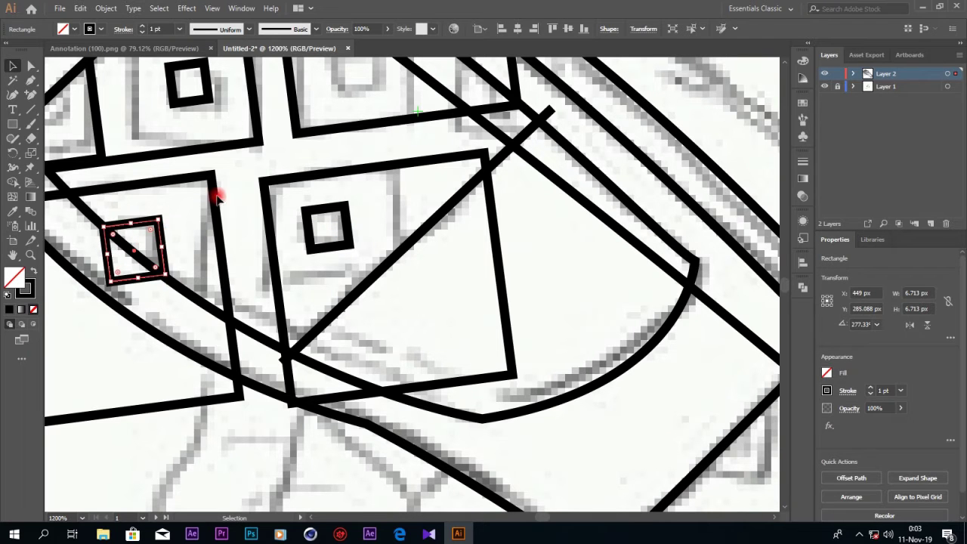
click(280, 477)
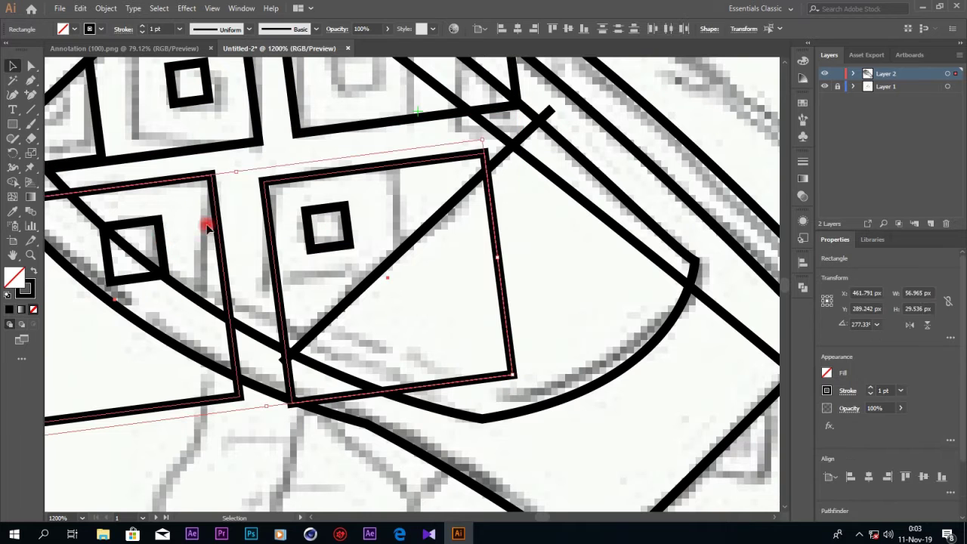
mouse_move(162, 223)
mouse_down()
mouse_move(392, 62)
mouse_move(383, 113)
mouse_up()
Step: Enlarge a copied square to frame an inner square and rotate it to the tread angle
key(ctrl+minus)
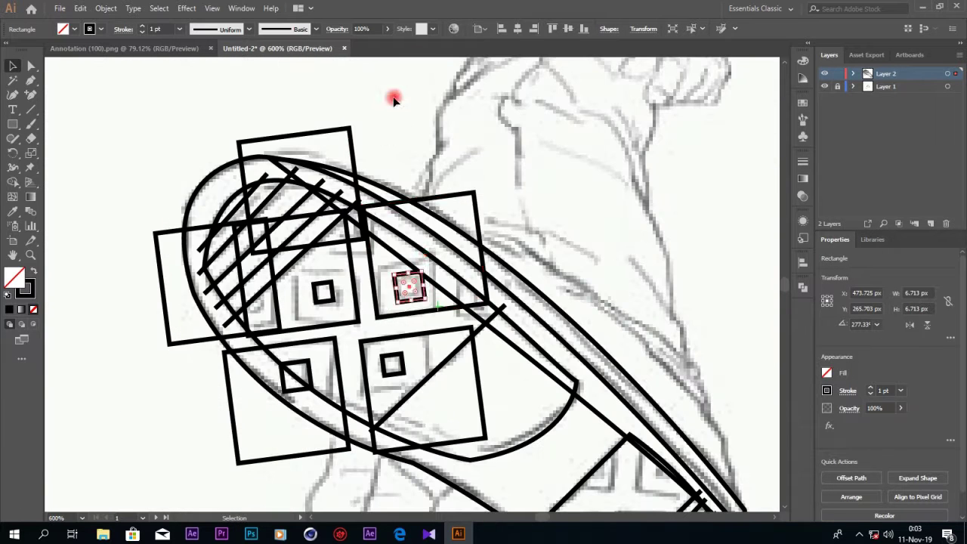
mouse_move(423, 299)
mouse_down()
mouse_move(470, 292)
mouse_move(458, 285)
mouse_up()
click(393, 317)
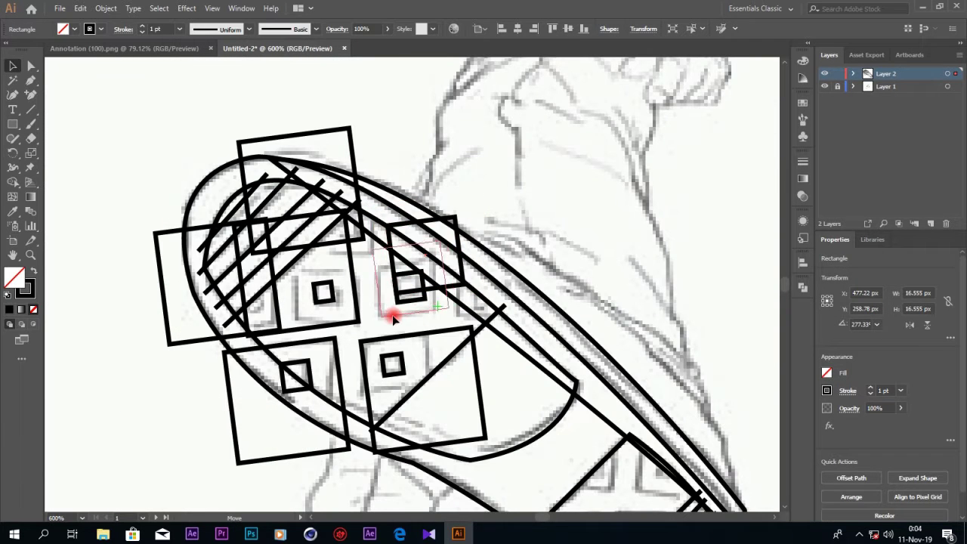
drag(412, 256, 401, 279)
click(436, 312)
click(436, 312)
mouse_move(442, 240)
mouse_down()
mouse_move(366, 245)
mouse_move(376, 251)
mouse_move(354, 289)
mouse_move(356, 270)
mouse_move(364, 309)
mouse_up()
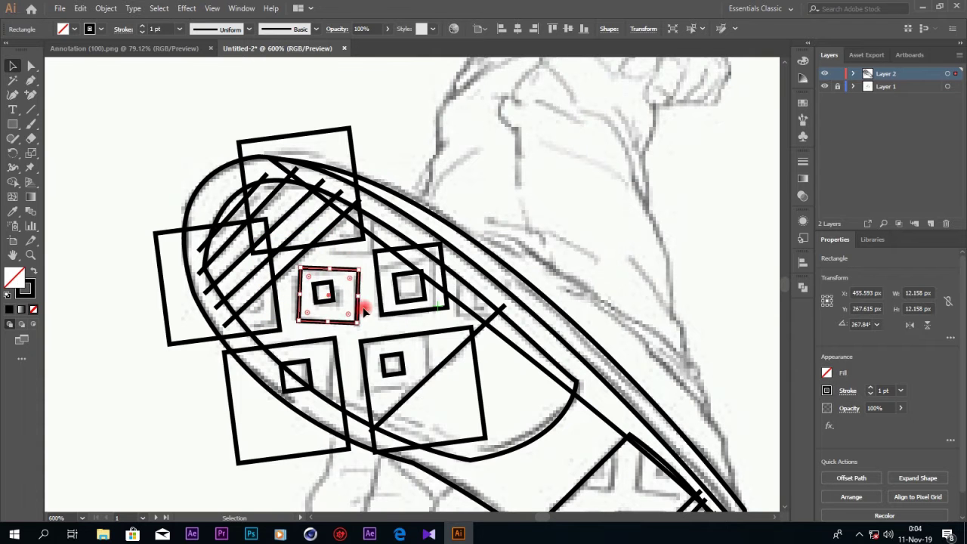
Step: Shrink the lower-left and diagonal tread boxes around their inner squares and shorten the upper-right box
click(335, 356)
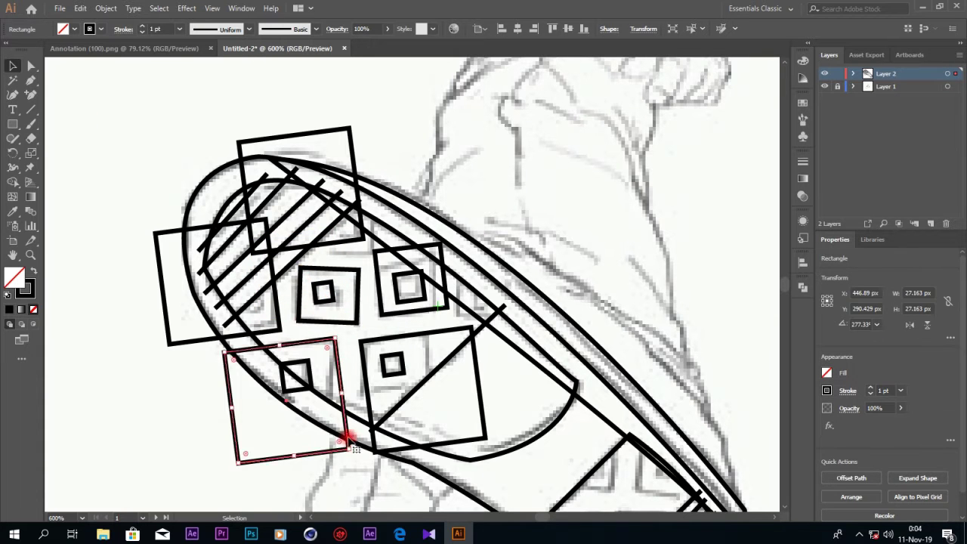
mouse_move(345, 438)
mouse_down()
mouse_move(255, 447)
mouse_move(332, 427)
mouse_move(323, 399)
mouse_up()
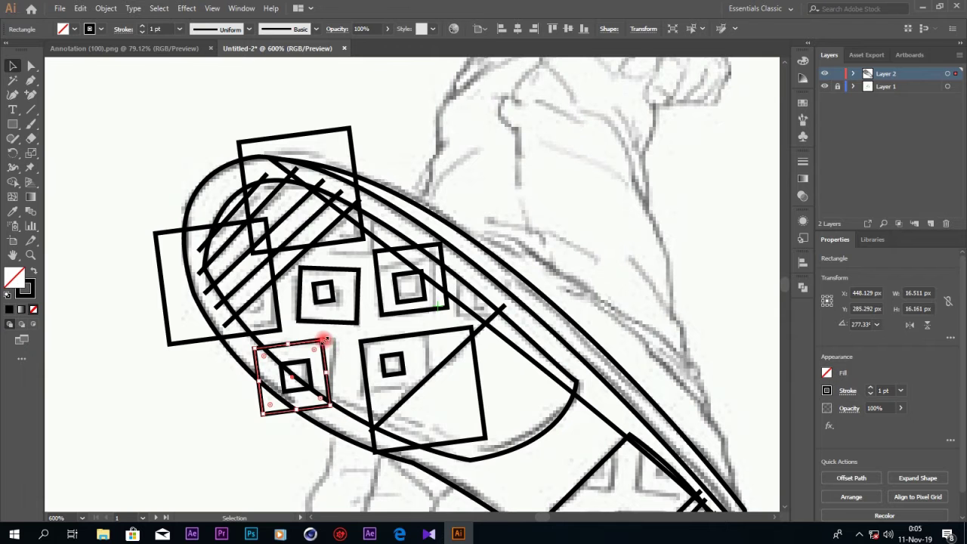
drag(324, 340, 337, 348)
click(454, 330)
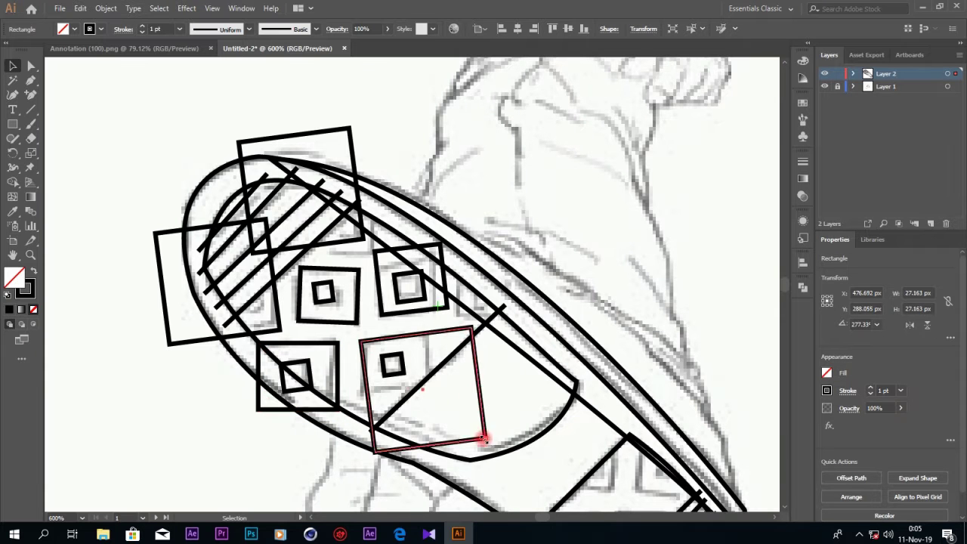
drag(484, 438, 362, 391)
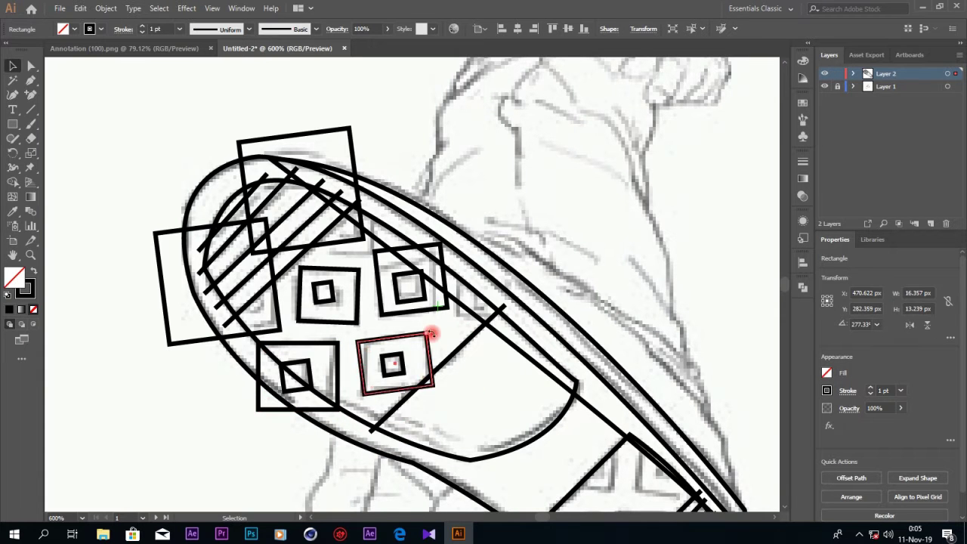
drag(431, 335, 435, 339)
click(398, 251)
drag(400, 249, 420, 272)
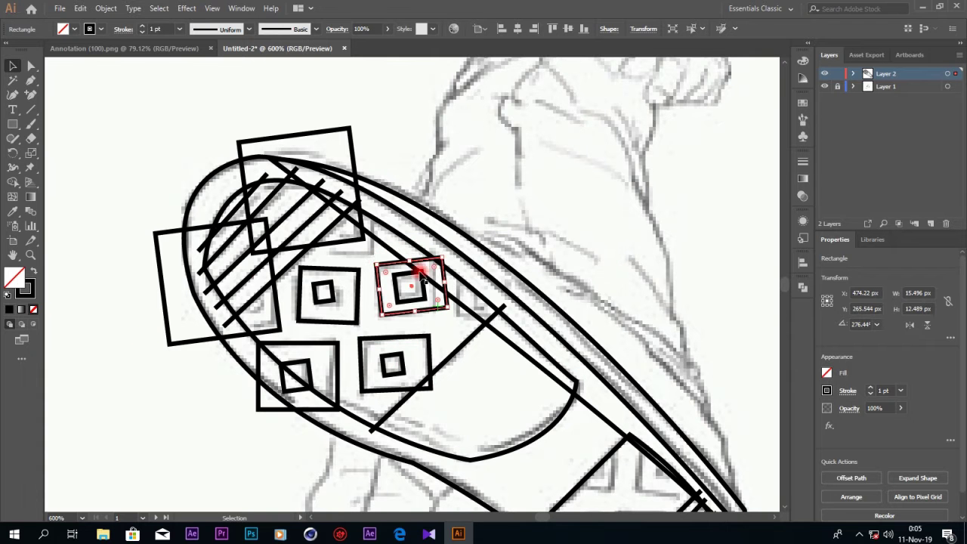
Step: Shrink the large upper and left rectangles into small boxes around their inner squares
click(363, 225)
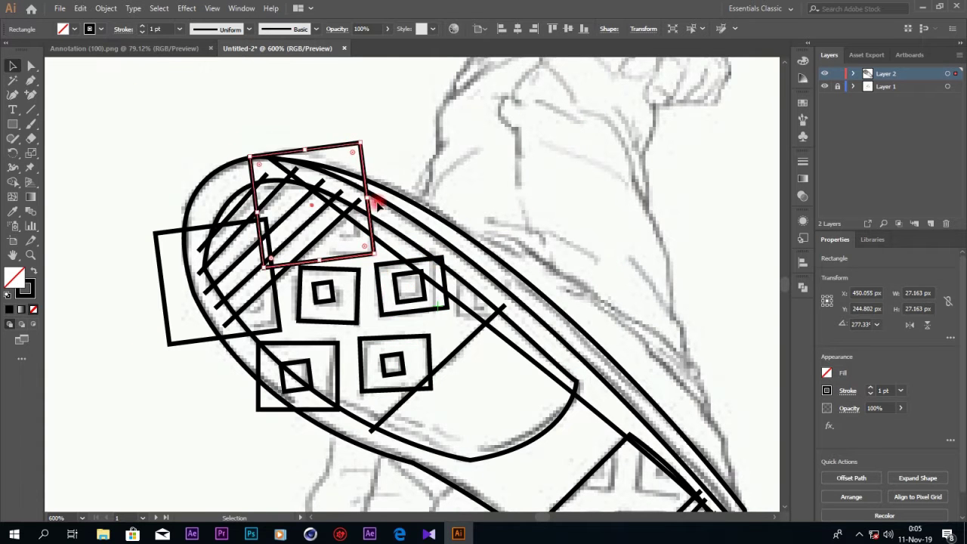
mouse_move(371, 199)
mouse_down()
mouse_move(324, 253)
mouse_move(372, 251)
mouse_move(358, 234)
mouse_up()
click(276, 316)
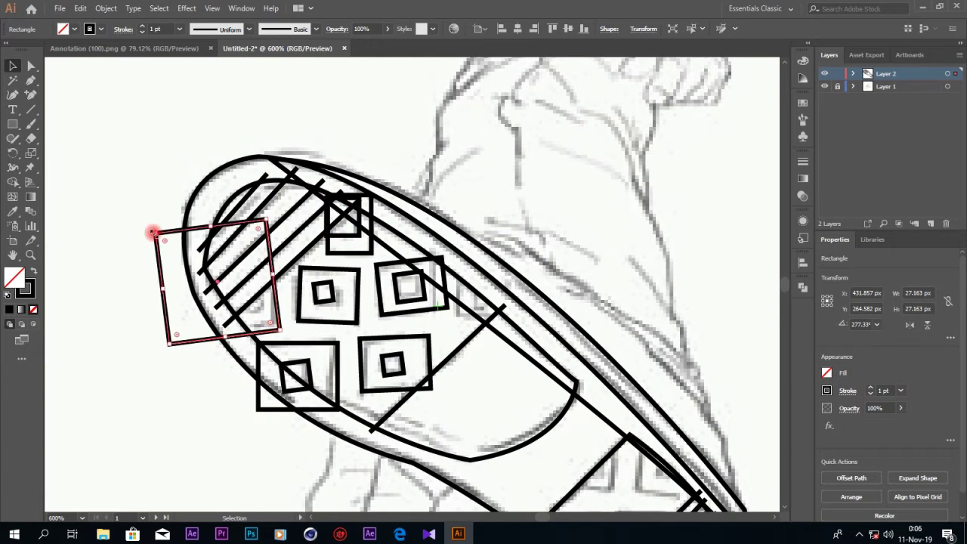
drag(153, 231, 212, 271)
click(279, 326)
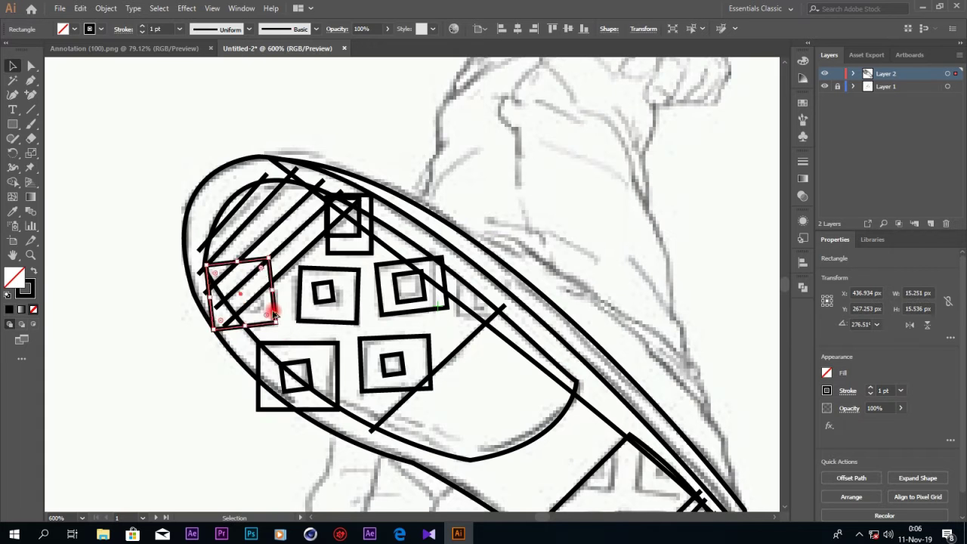
drag(280, 321, 266, 302)
scroll(529, 368, down, 3)
Step: Copy two box-and-square groups onto the sneaker's toe area
click(312, 229)
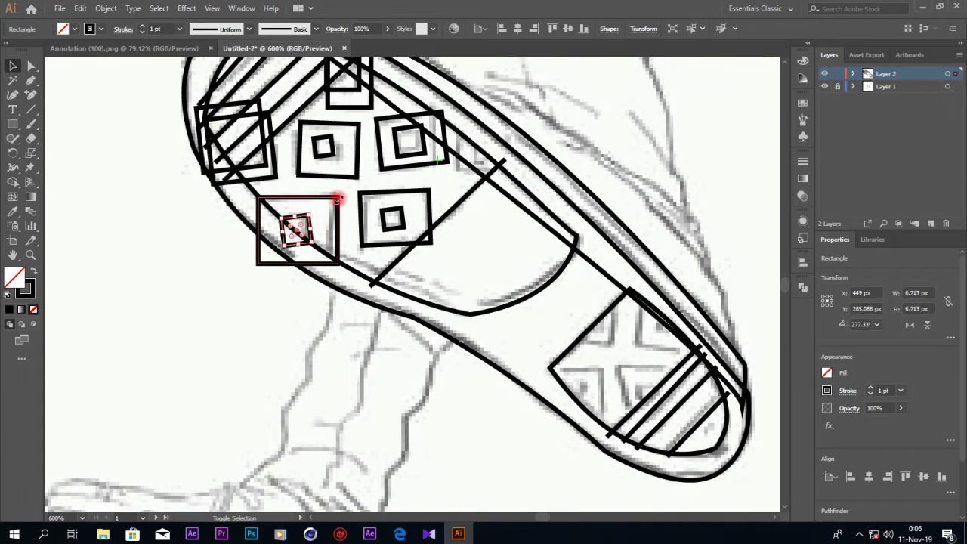
shift+click(410, 151)
drag(410, 151, 673, 325)
click(613, 384)
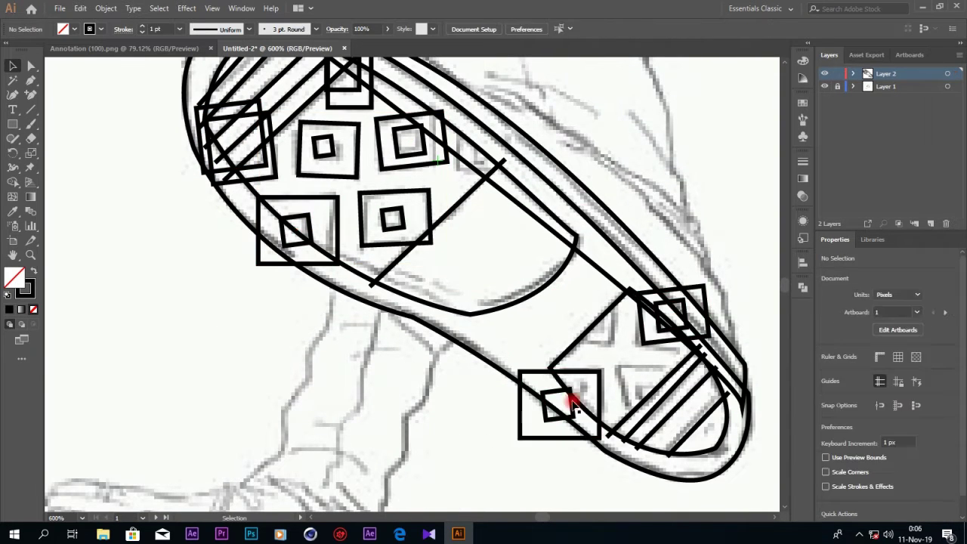
click(571, 399)
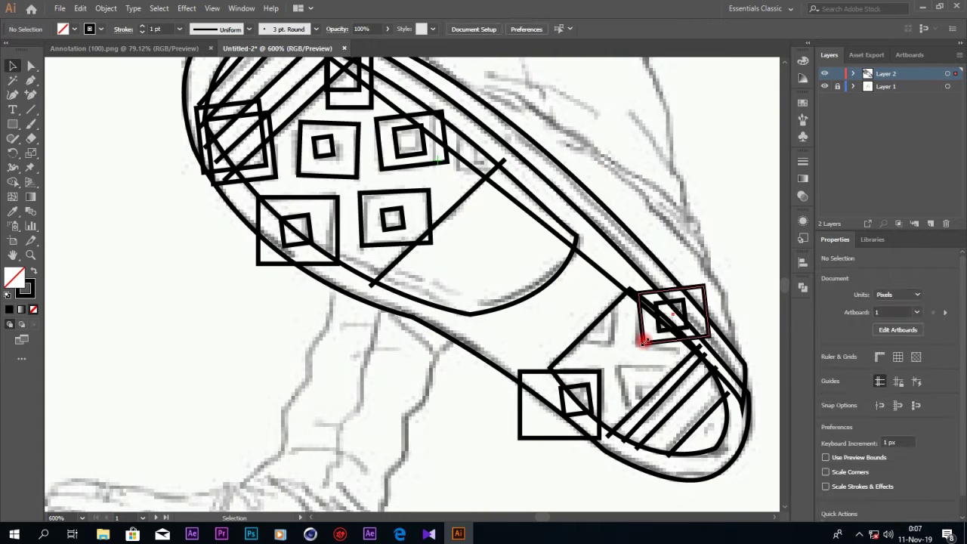
click(664, 323)
click(671, 322)
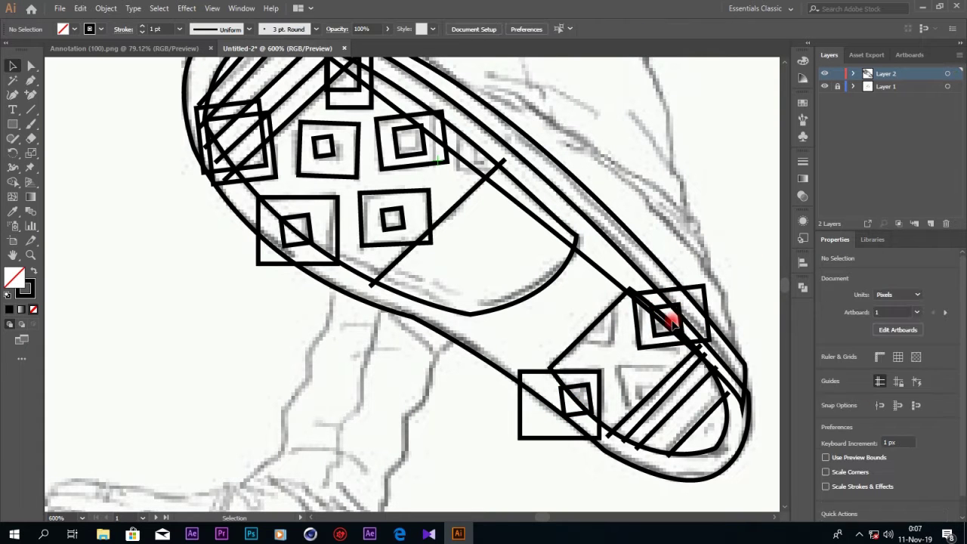
Step: Place another box copy lower on the toe and adjust its tilt
drag(640, 334, 617, 276)
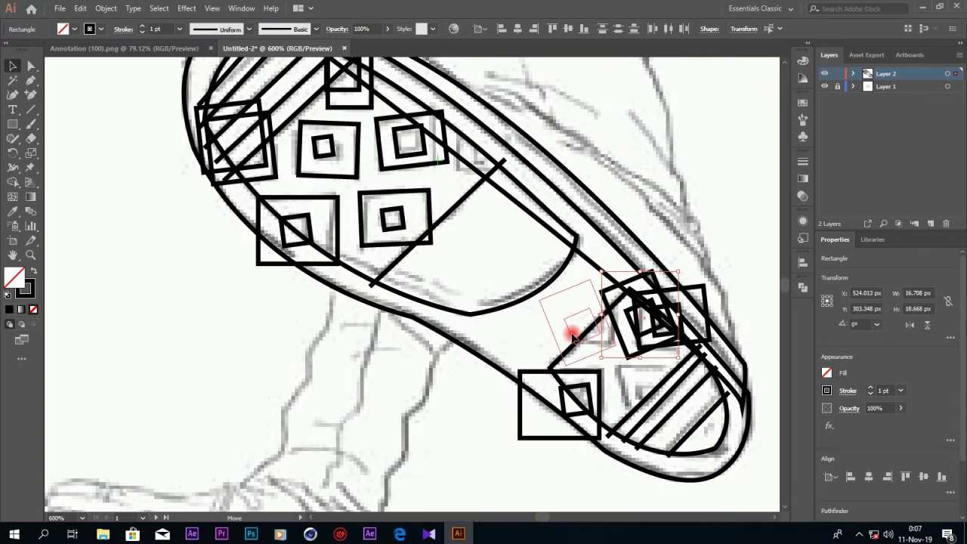
drag(617, 276, 623, 290)
key(ctrl+z)
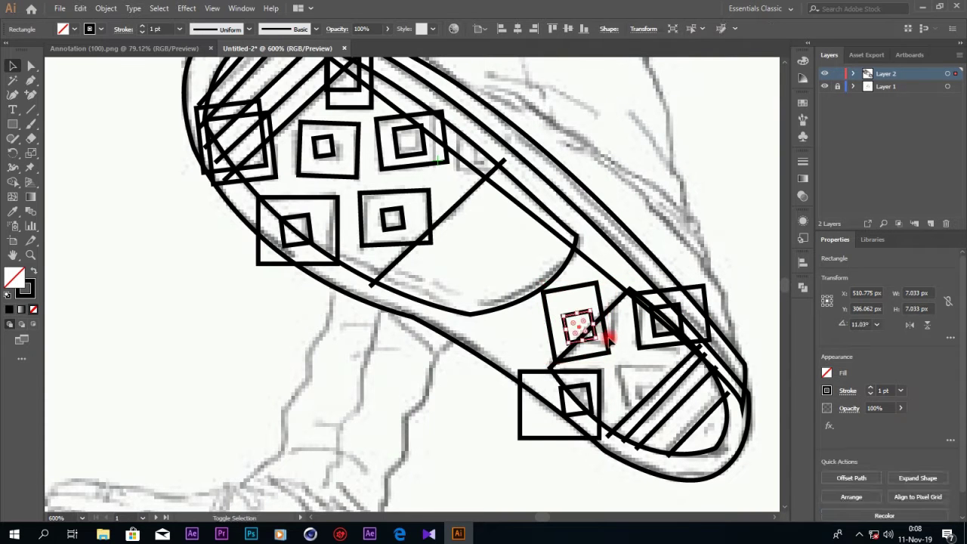
drag(615, 328, 685, 427)
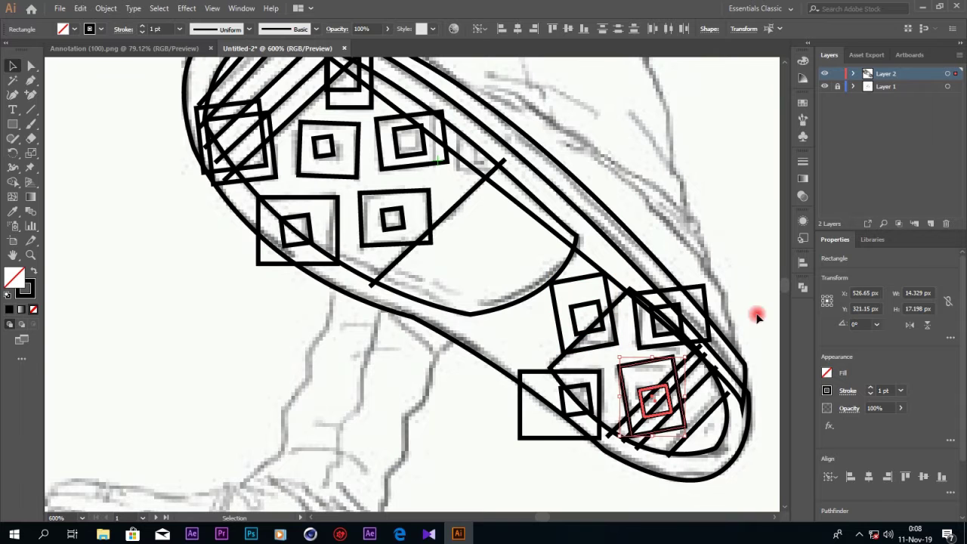
mouse_move(676, 370)
mouse_down()
mouse_move(674, 355)
mouse_move(665, 366)
mouse_up()
click(652, 367)
click(630, 369)
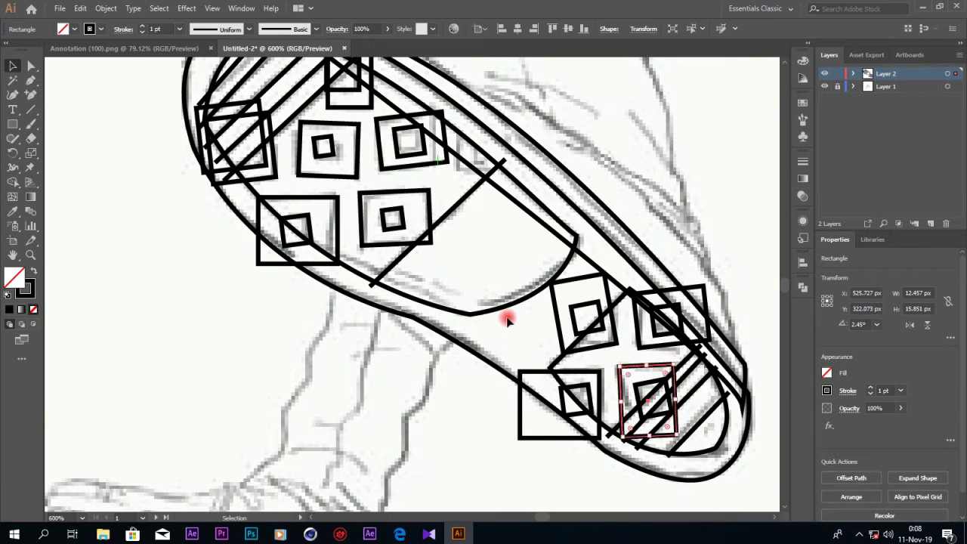
scroll(330, 89, up, 2)
Step: Trace a new curved outline around the whole sneaker sole
key(p)
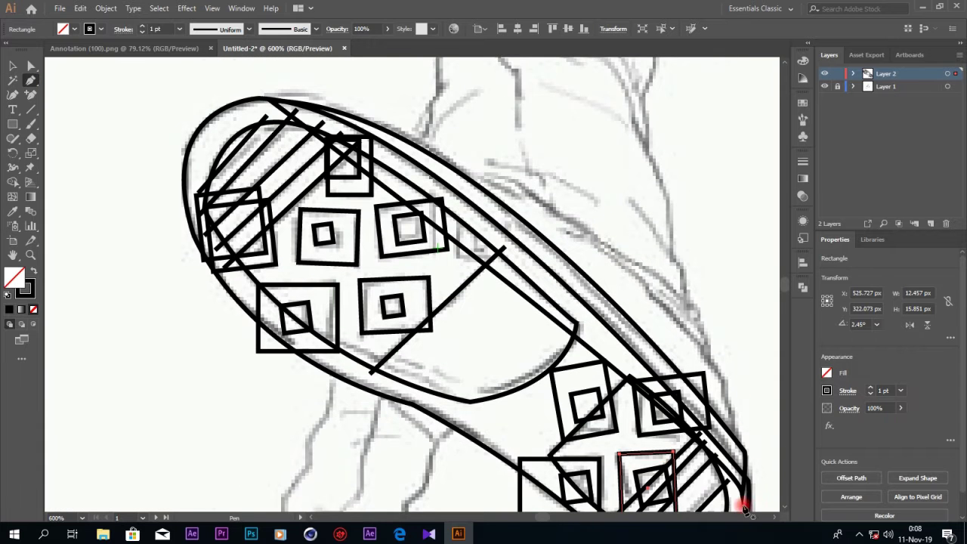
scroll(745, 499, down, 2)
click(742, 365)
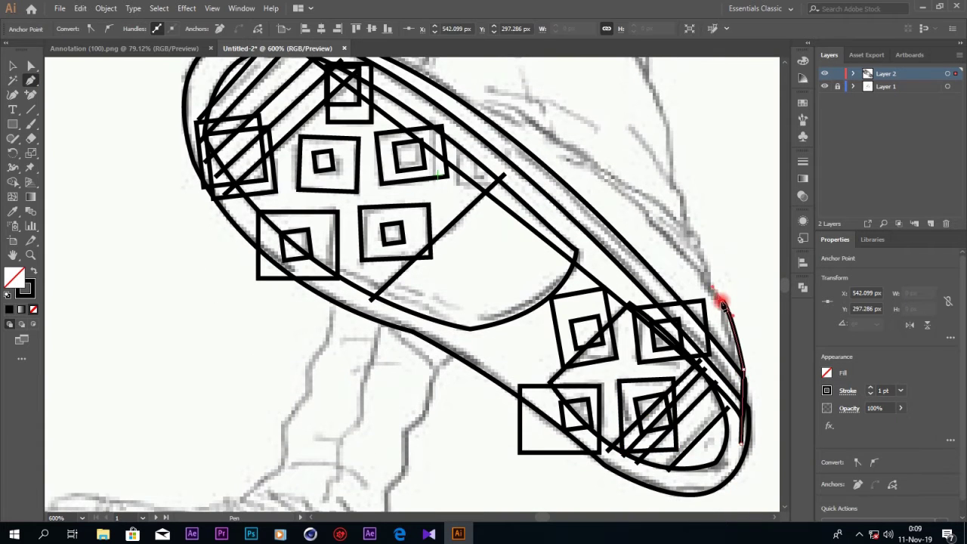
scroll(723, 304, down, 2)
mouse_move(289, 169)
mouse_down()
mouse_move(245, 143)
mouse_move(278, 167)
mouse_up()
drag(108, 96, 78, 117)
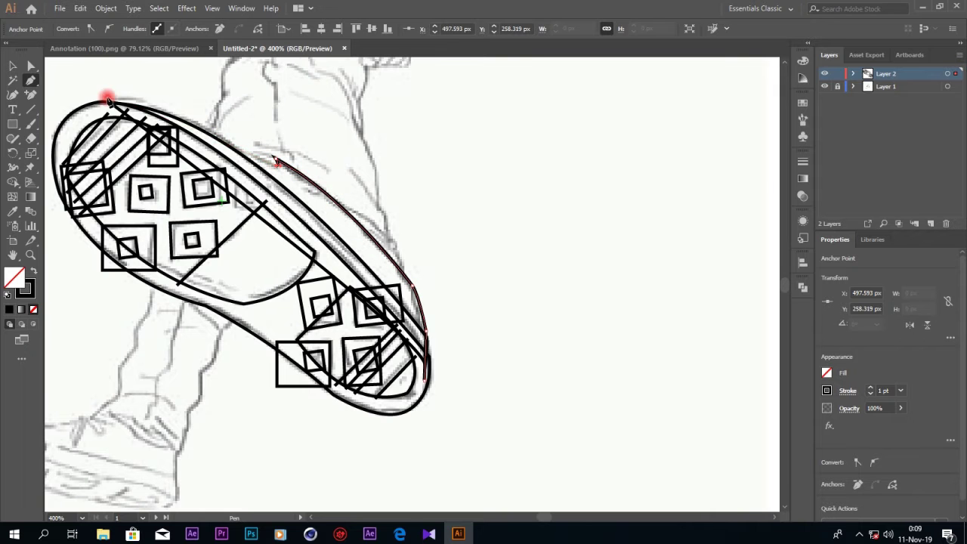
click(420, 345)
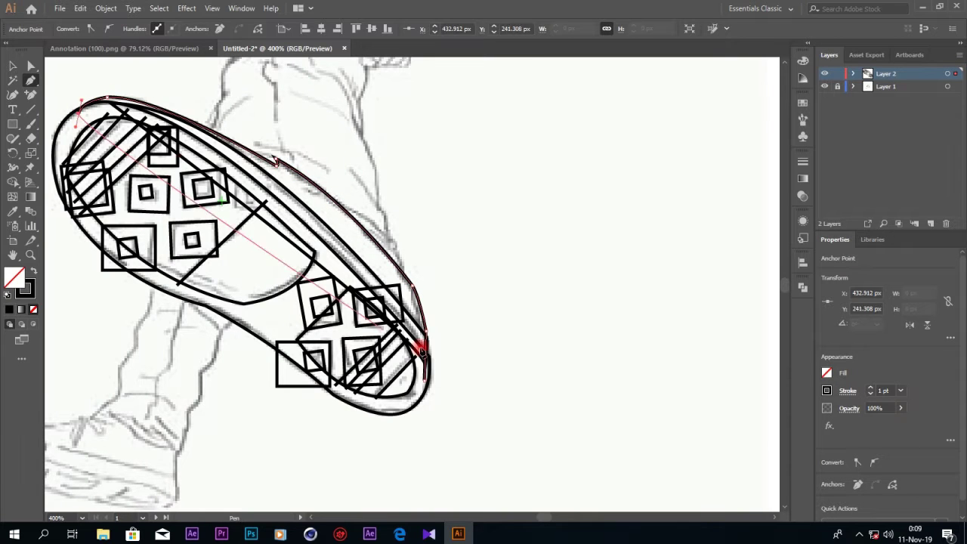
click(175, 273)
scroll(427, 330, up, 5)
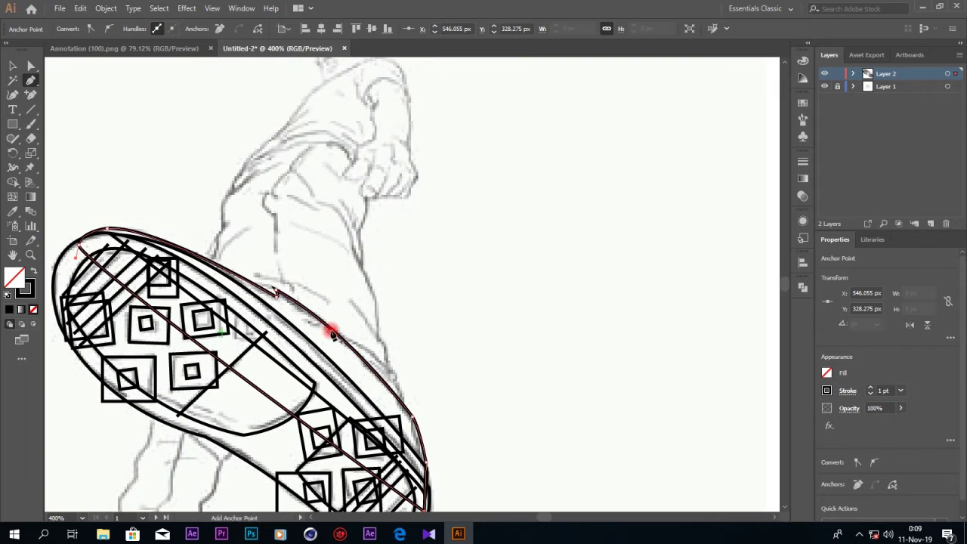
Step: Draw a closed narrow panel shape along the shoe's side above the sole
click(305, 314)
click(392, 371)
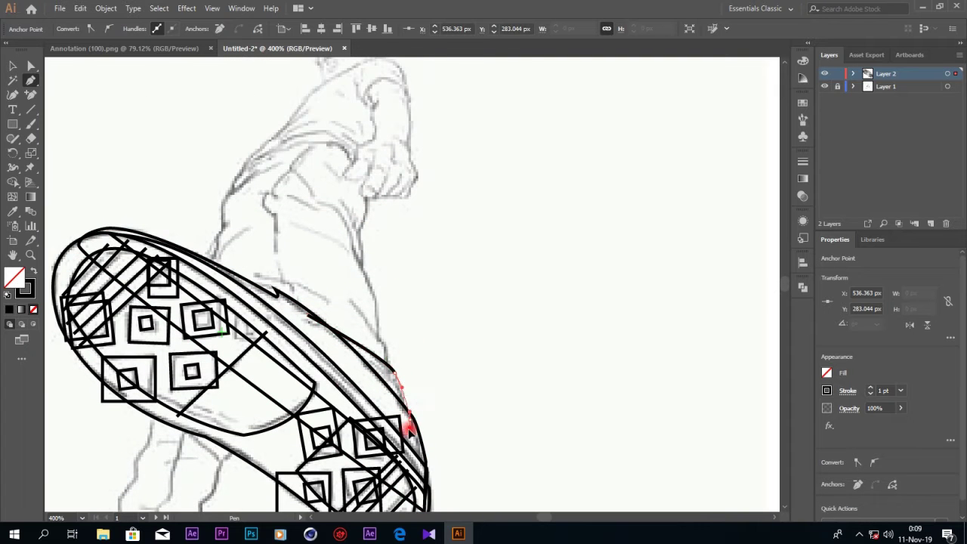
click(408, 418)
click(306, 315)
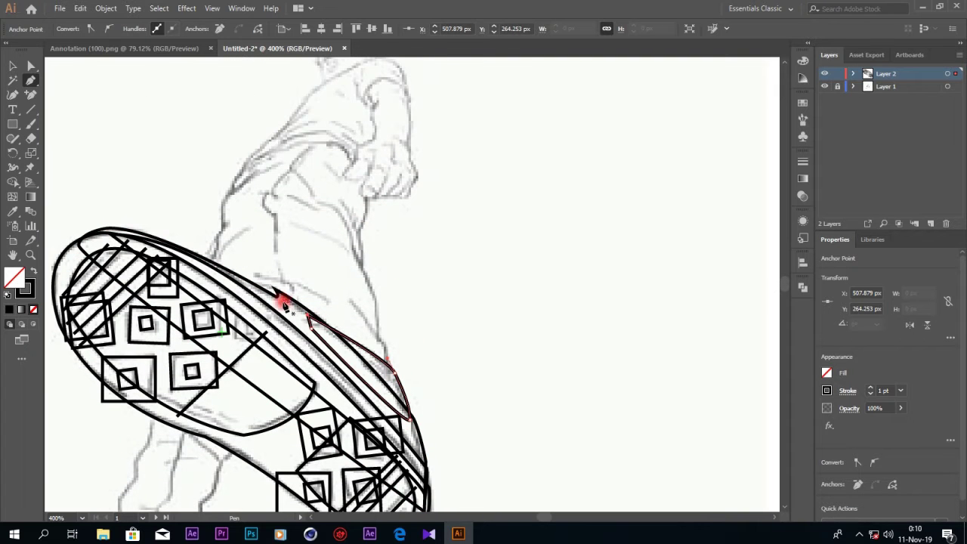
mouse_move(282, 302)
mouse_down()
mouse_move(239, 272)
mouse_move(222, 281)
mouse_up()
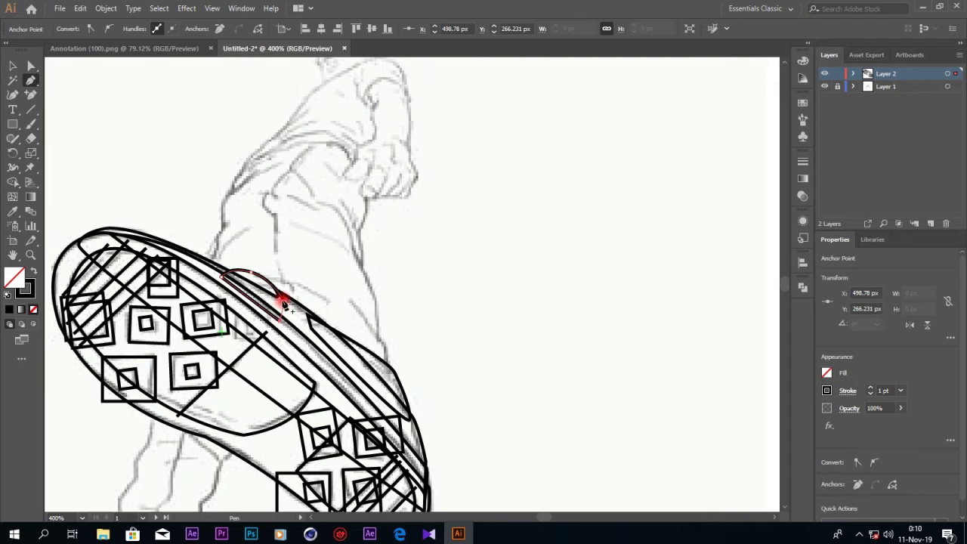
Step: Trace the pant leg outline from the shoe up to the cuff fold
ctrl+click(389, 375)
drag(371, 337, 377, 343)
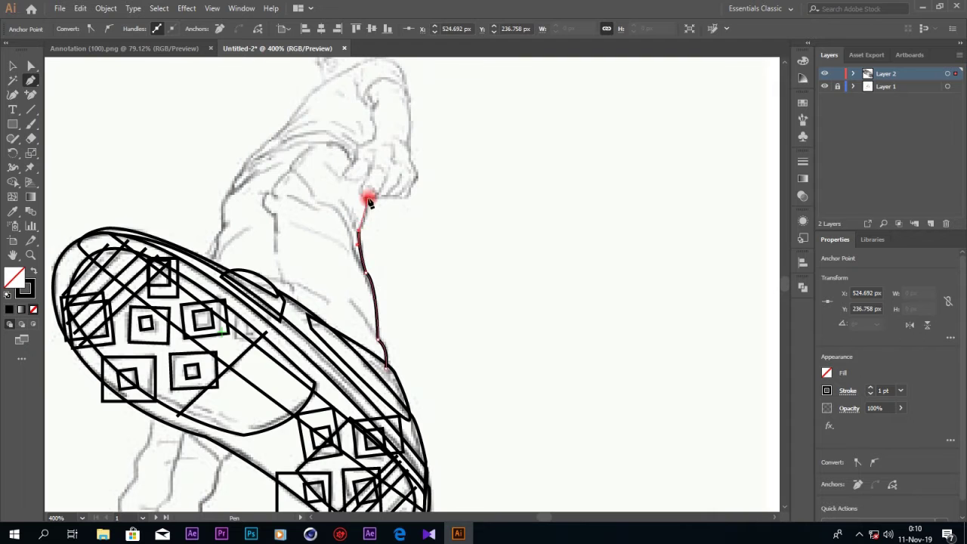
drag(361, 179, 370, 168)
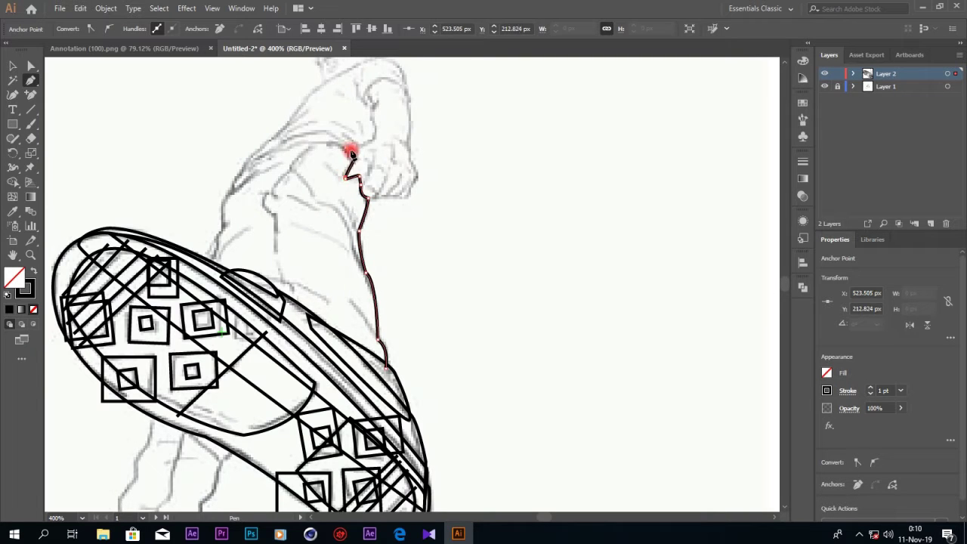
click(305, 144)
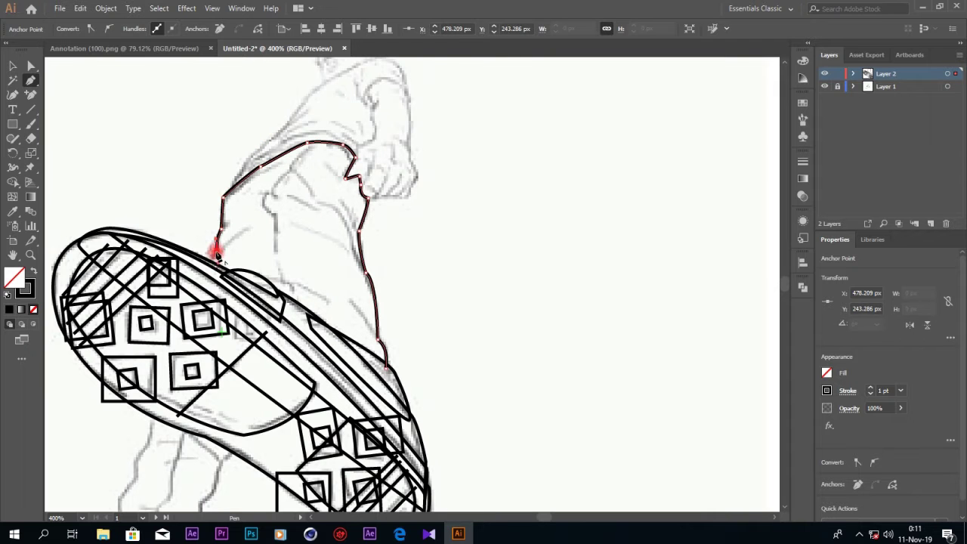
click(383, 370)
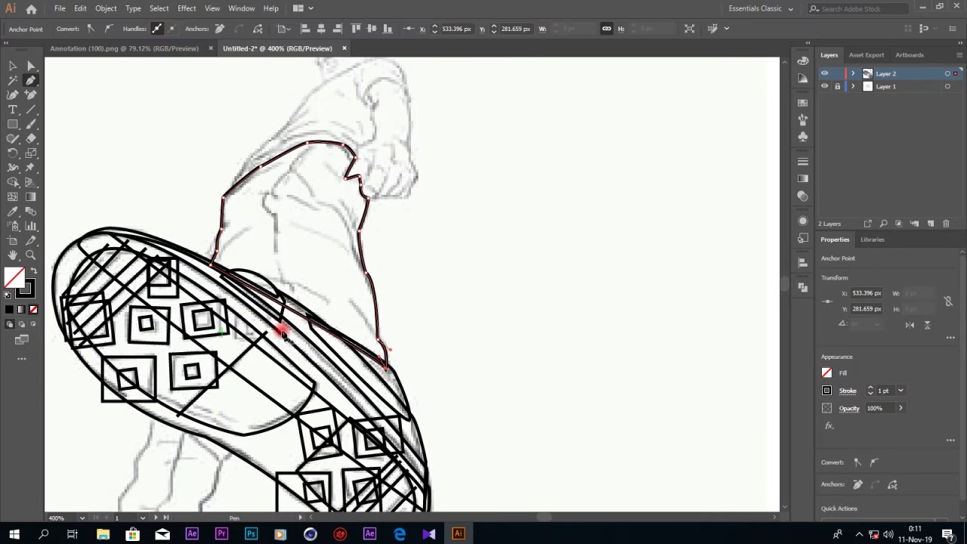
key(Escape)
Step: Trace the sneaker's curved upper edge and the sleeve outline in black
click(372, 330)
drag(238, 282, 401, 372)
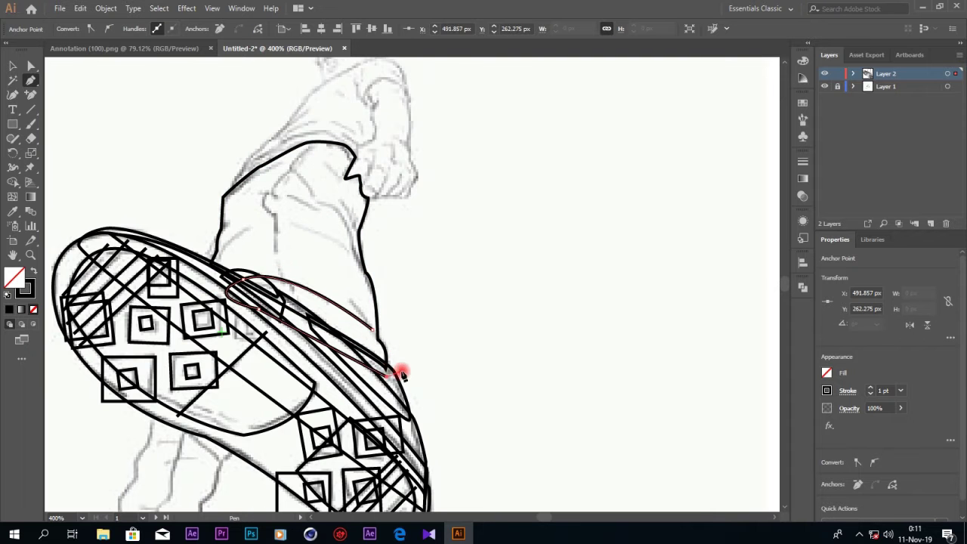
scroll(417, 297, up, 1)
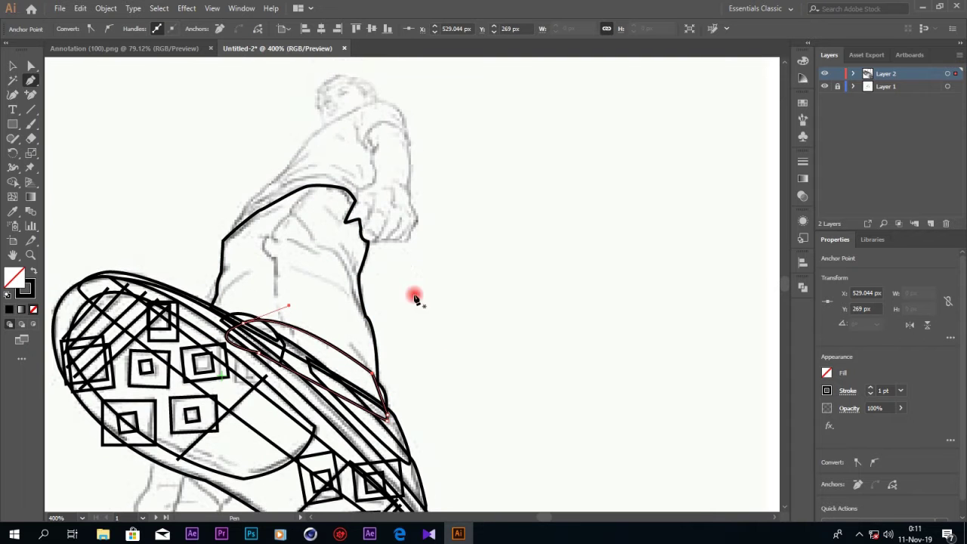
scroll(361, 181, up, 2)
mouse_move(232, 298)
mouse_down()
mouse_move(270, 233)
mouse_move(341, 191)
mouse_move(413, 213)
mouse_move(413, 240)
mouse_up()
click(367, 216)
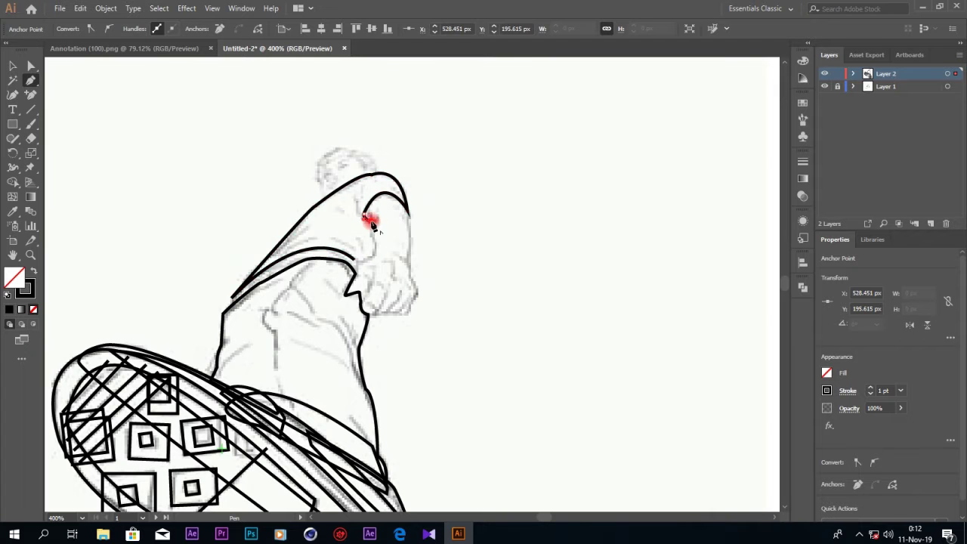
drag(354, 259, 327, 260)
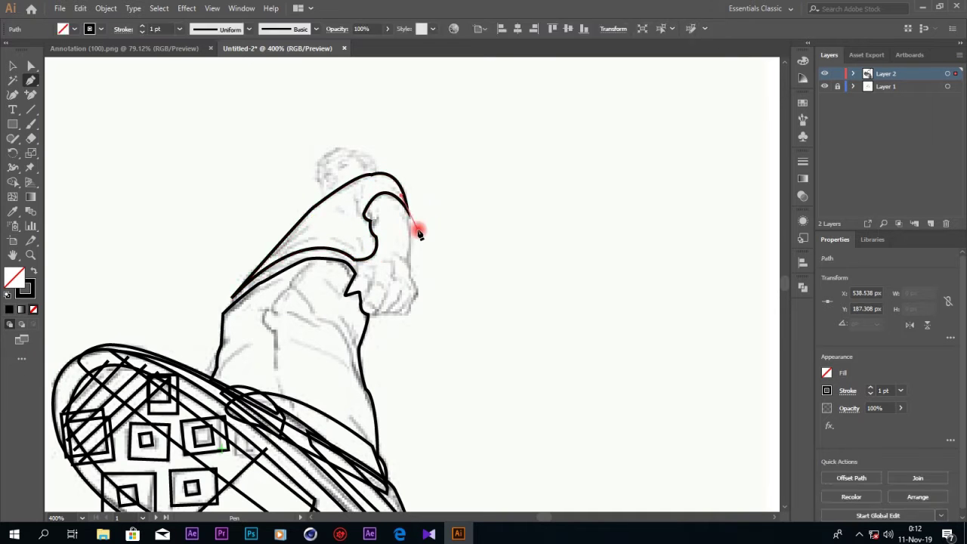
Step: Trace the clenched fist beside the sleeve cuff as a closed outline
drag(407, 216, 408, 269)
scroll(406, 310, up, 2)
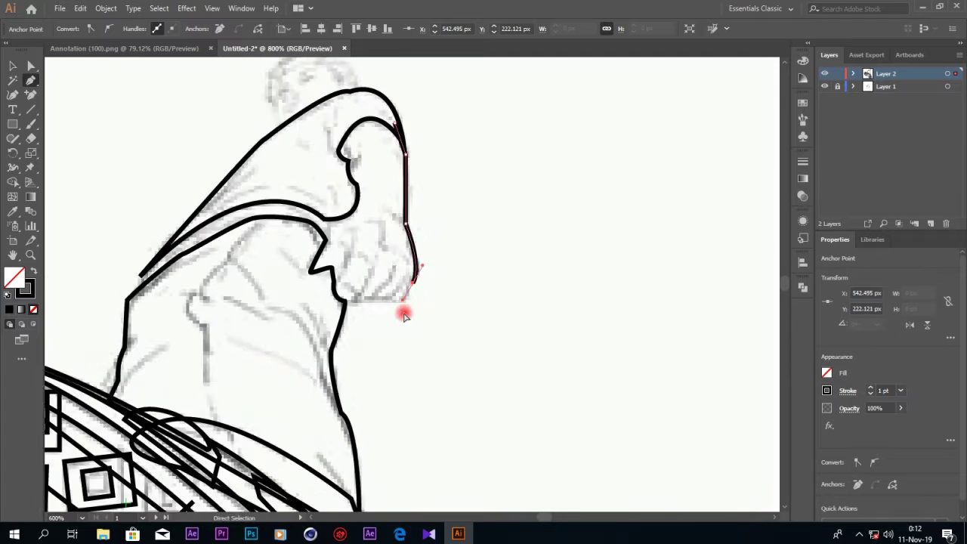
scroll(405, 310, up, 1)
drag(359, 265, 313, 276)
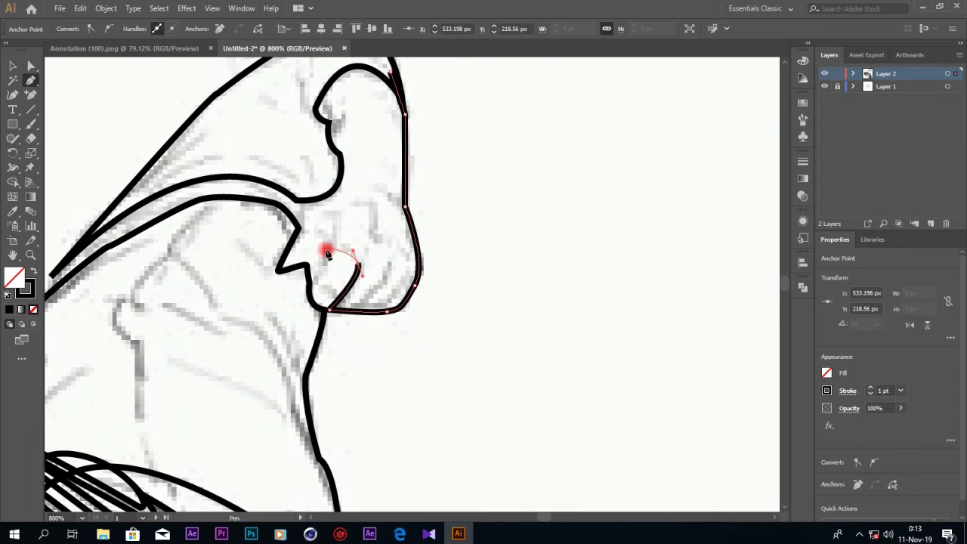
scroll(421, 263, down, 3)
click(422, 252)
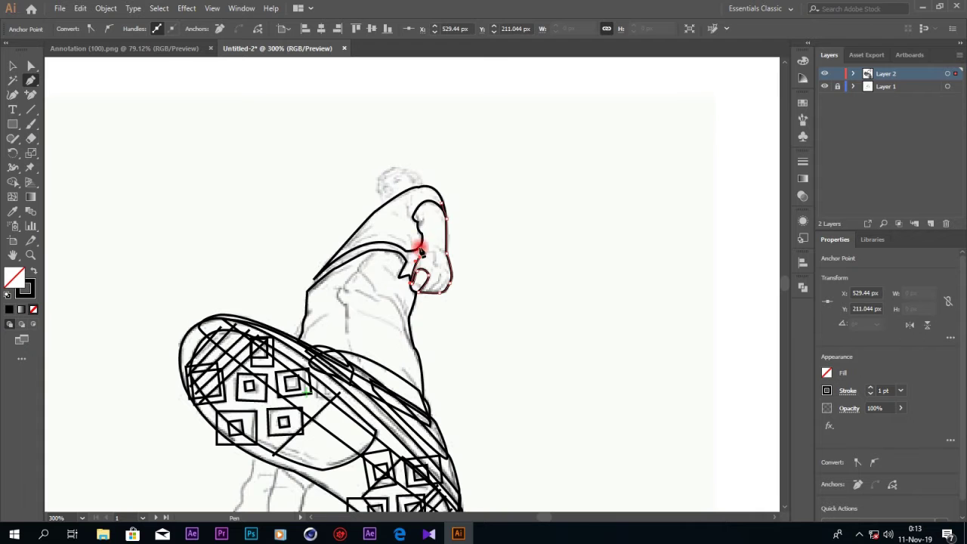
drag(415, 257, 426, 251)
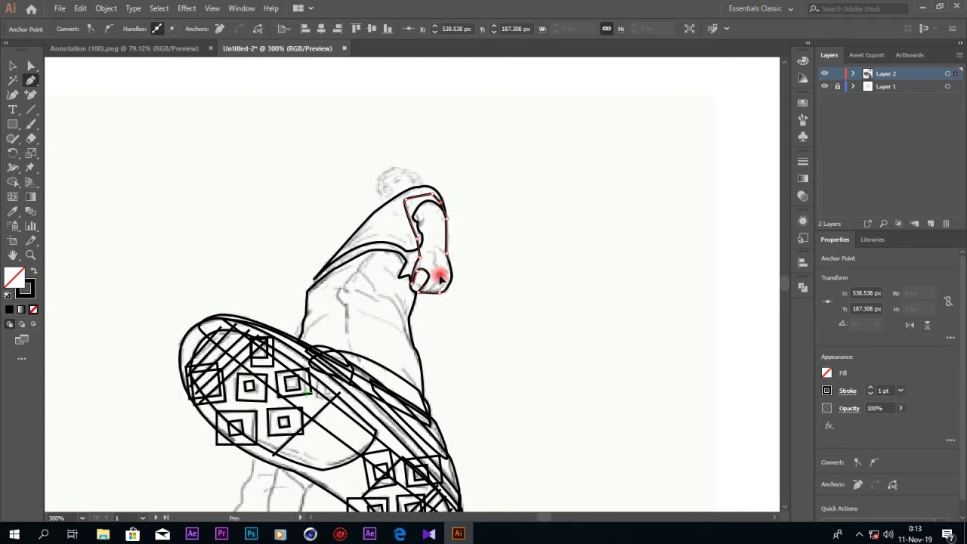
click(420, 292)
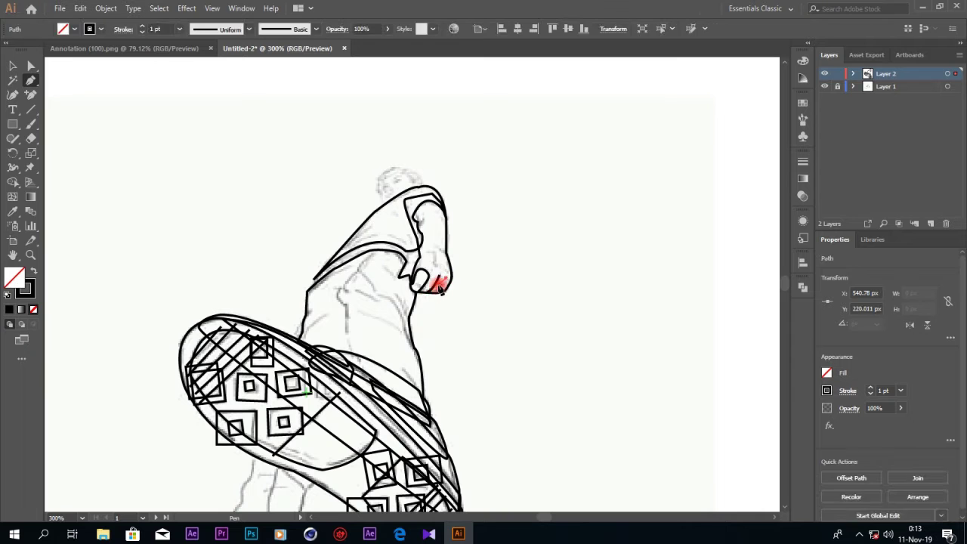
Step: Trace the small head shape at the top as a closed outline
click(418, 182)
drag(381, 175, 358, 187)
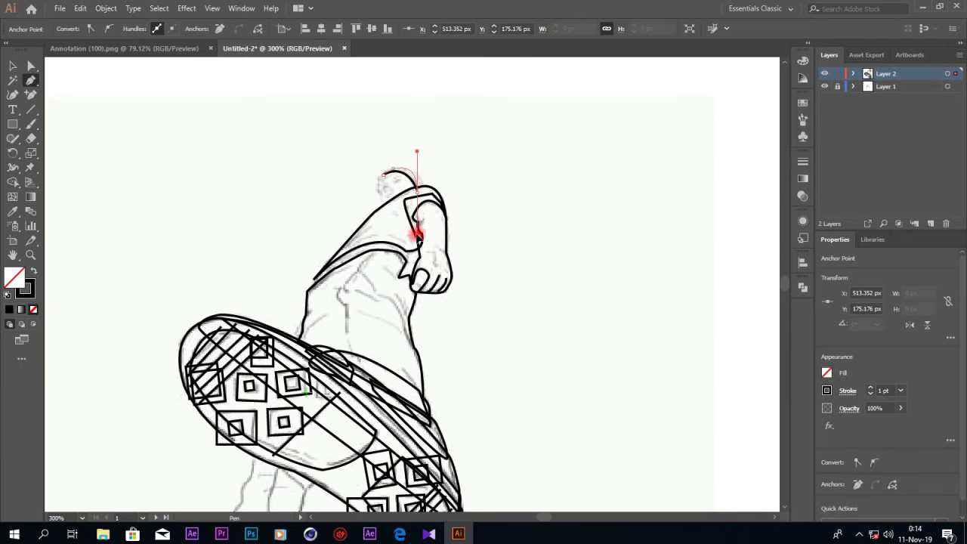
click(385, 179)
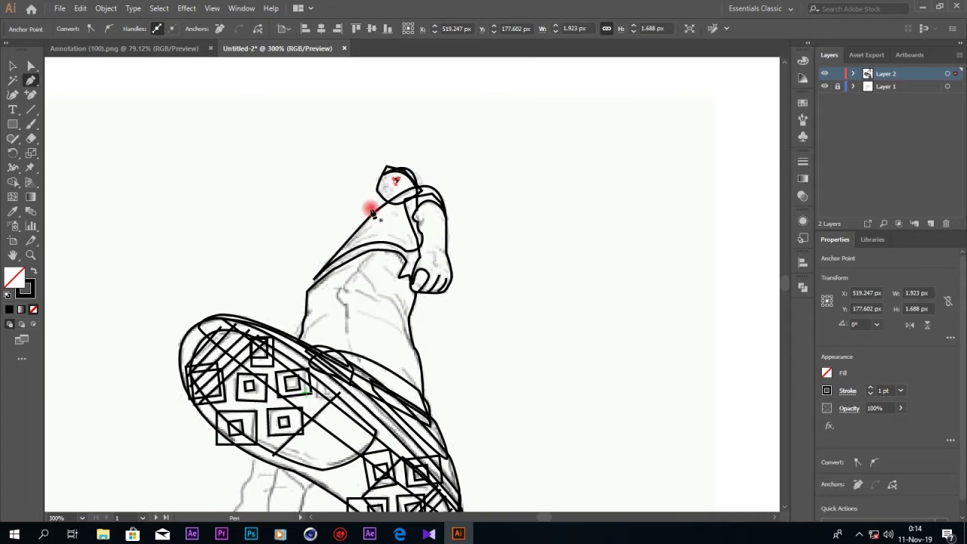
click(382, 191)
Step: Click a closed angular outline around the back shin, from under the raised shoe to the ankle cuff
scroll(411, 265, down, 3)
scroll(410, 273, down, 3)
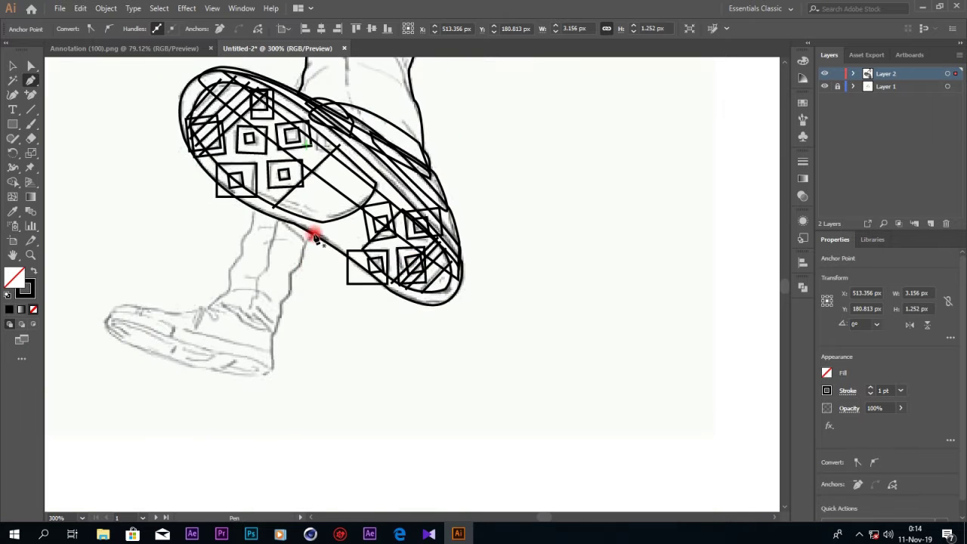
click(318, 228)
click(304, 244)
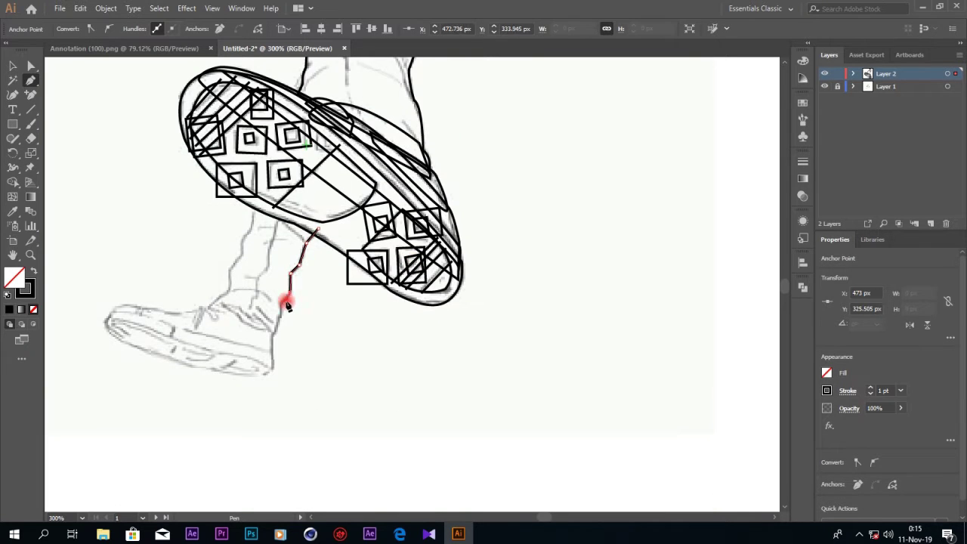
click(256, 340)
click(202, 316)
click(228, 291)
click(229, 268)
click(245, 238)
click(256, 206)
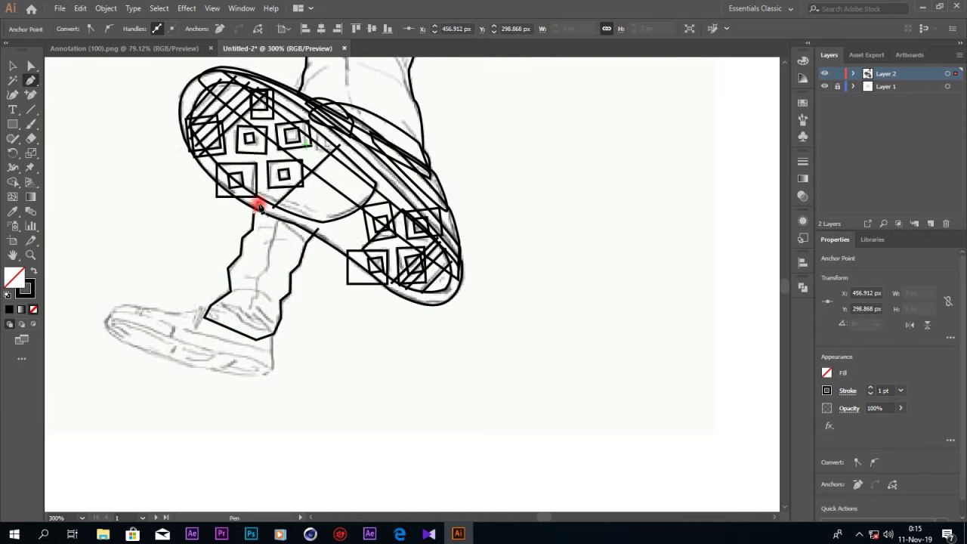
click(317, 229)
scroll(242, 321, down, 2)
Step: Trace the back sneaker's sole as a closed curved path
click(271, 297)
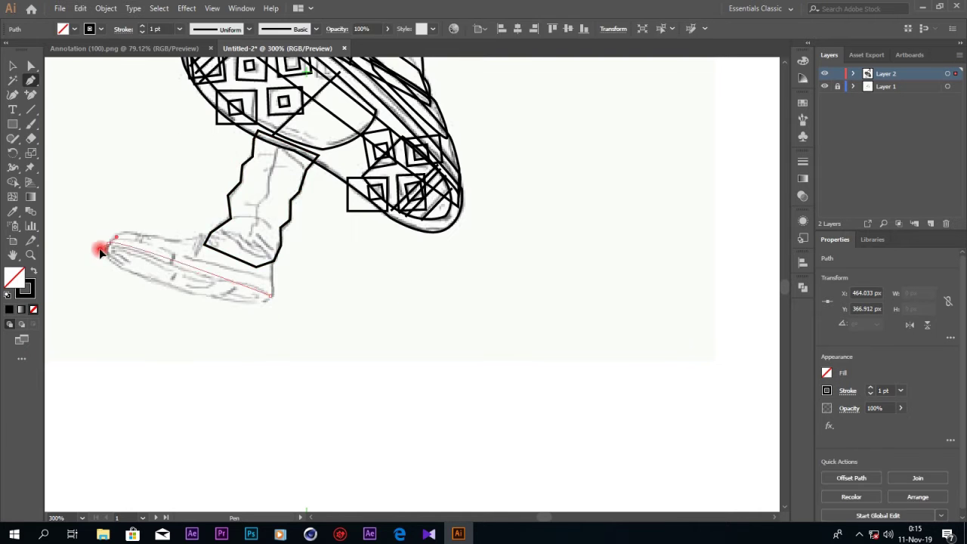
drag(107, 243, 122, 244)
drag(256, 308, 236, 305)
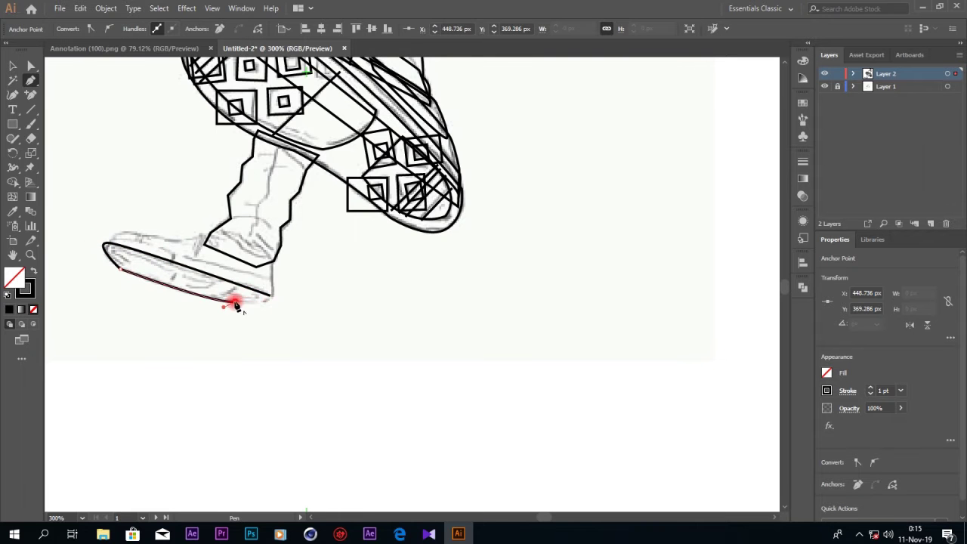
click(269, 299)
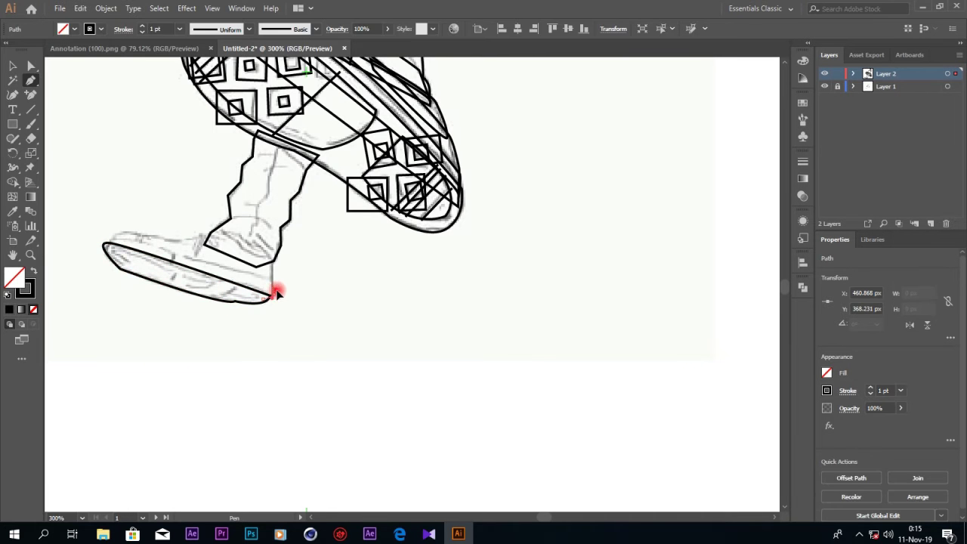
Step: Trace the back sneaker's upper from heel around the toe
click(275, 297)
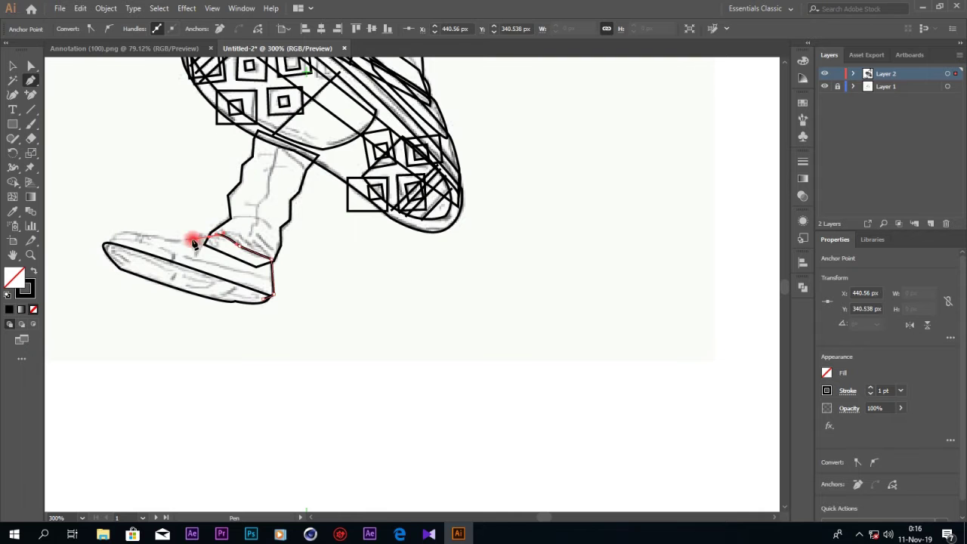
drag(106, 244, 99, 259)
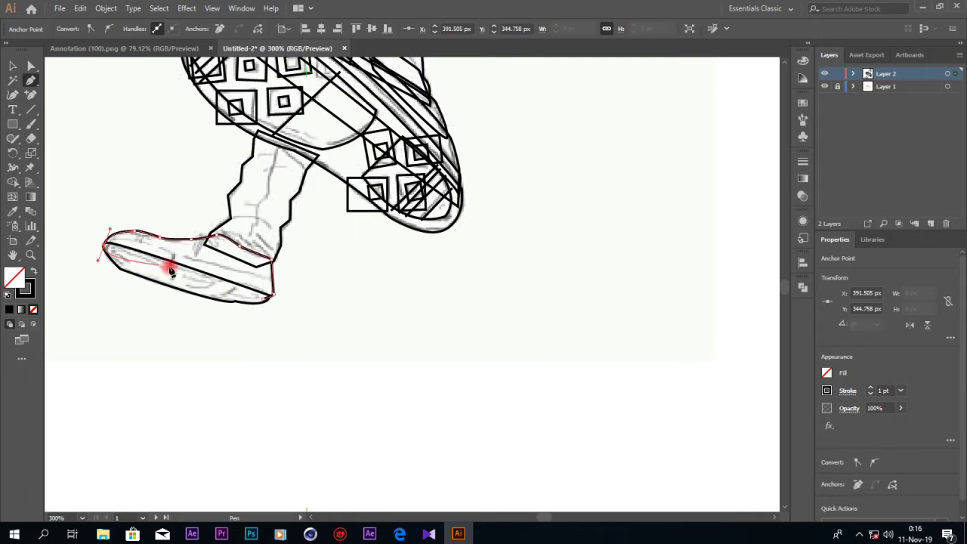
click(105, 244)
key(ctrl+z)
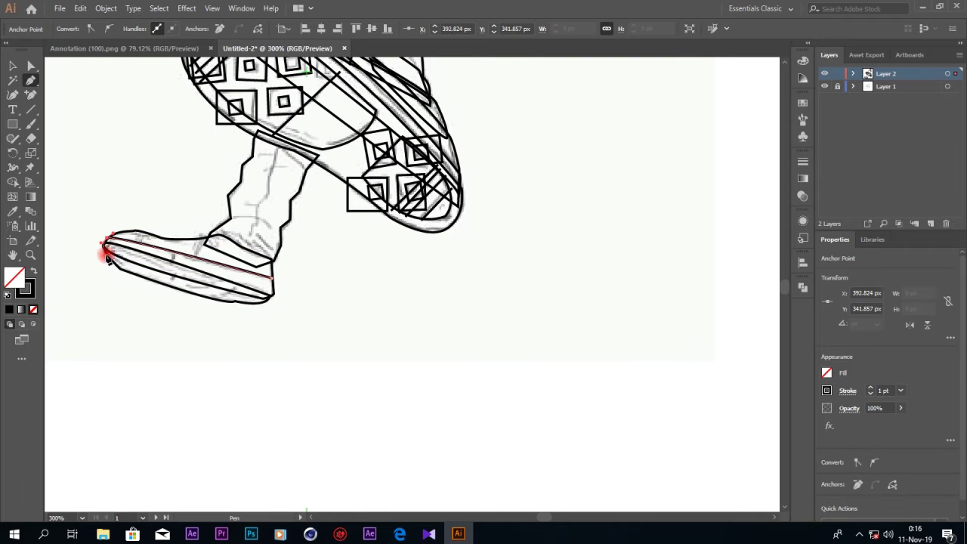
click(271, 282)
Step: Outline the lace panel and a small four-cornered stripe on the sole
drag(200, 247, 195, 262)
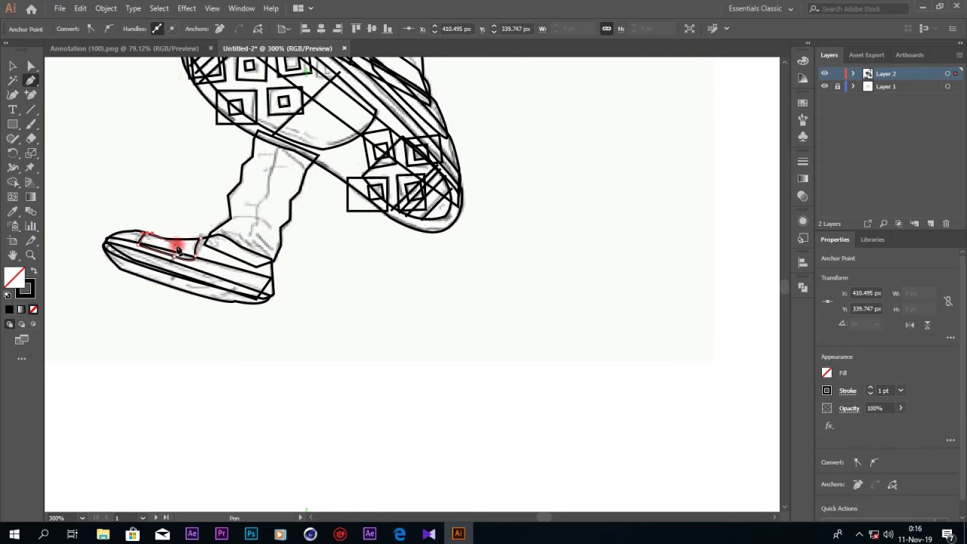
scroll(170, 285, up, 3)
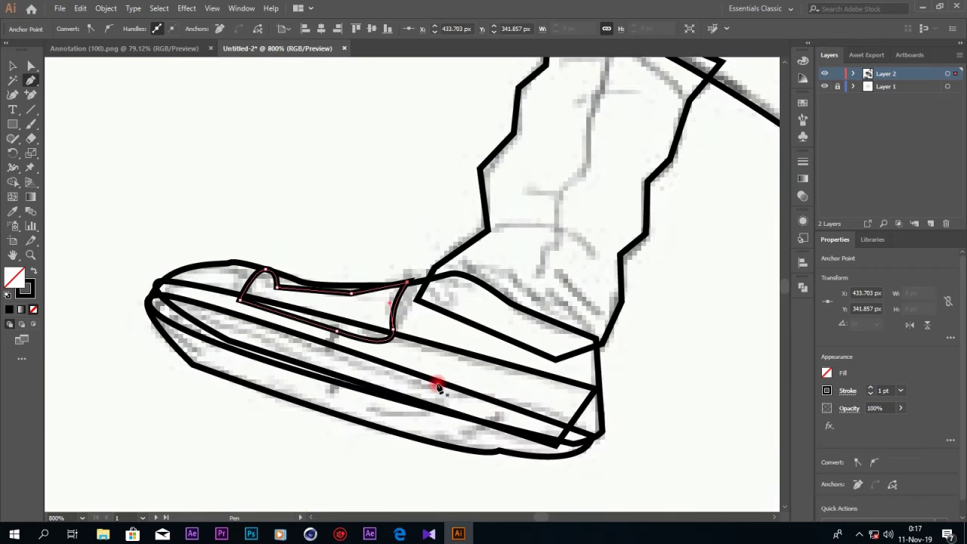
click(457, 444)
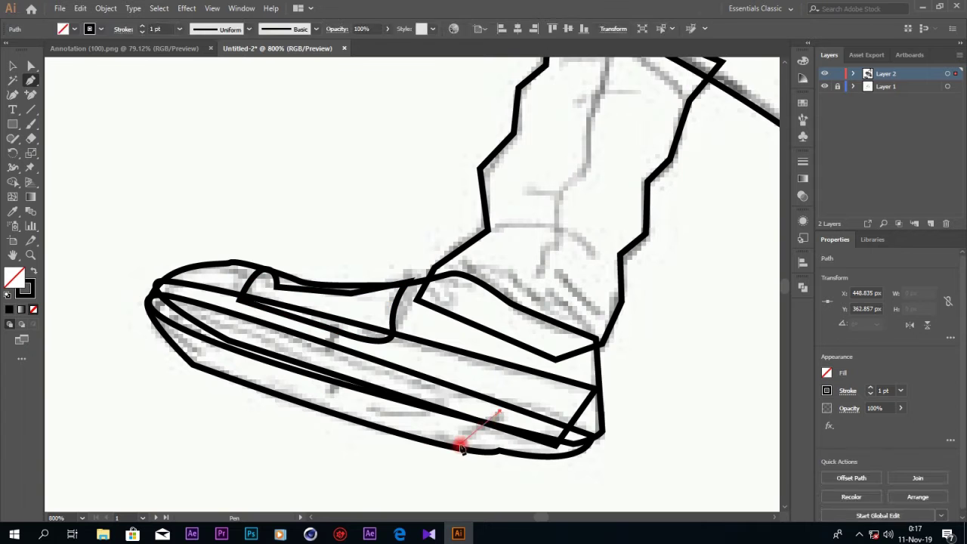
click(503, 406)
click(427, 414)
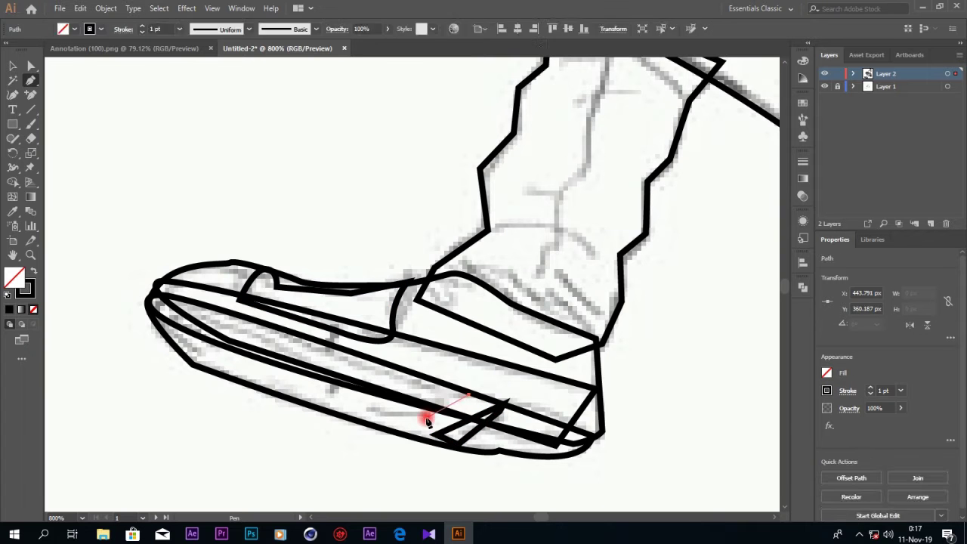
click(457, 390)
Step: Draw the long stripe along the sole curving toward the toe
click(339, 358)
drag(194, 319, 180, 335)
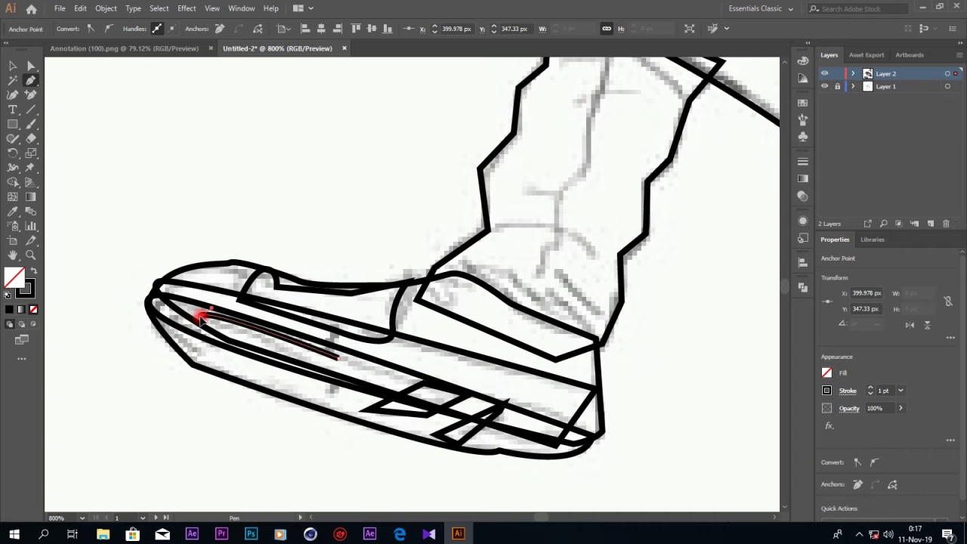
click(269, 393)
click(330, 392)
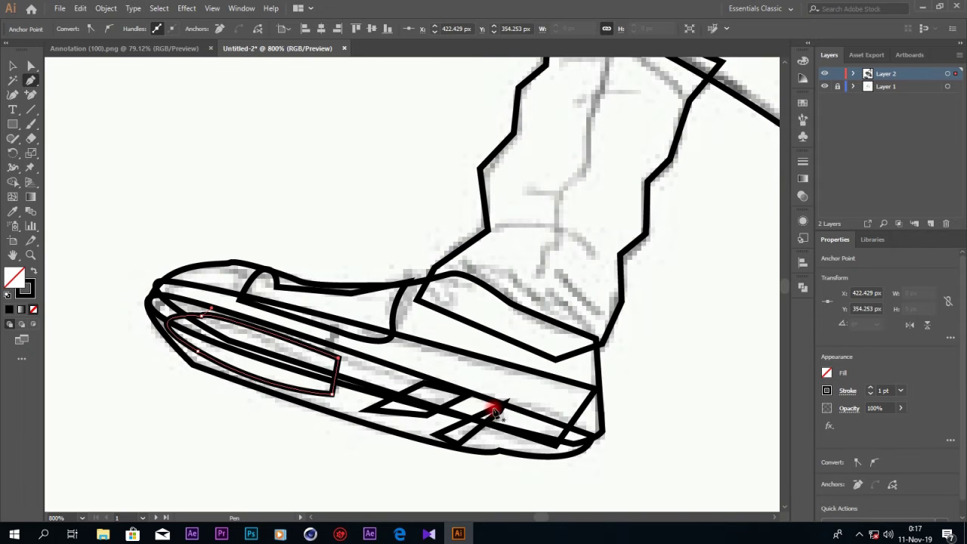
Step: Trace the ankle collar curve around the ankle
click(599, 344)
drag(429, 268, 416, 300)
click(420, 306)
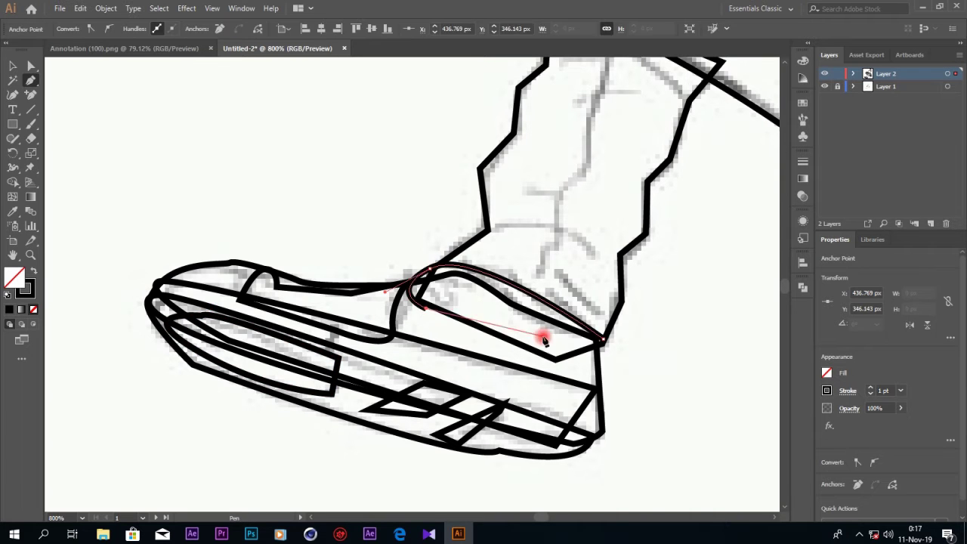
click(581, 366)
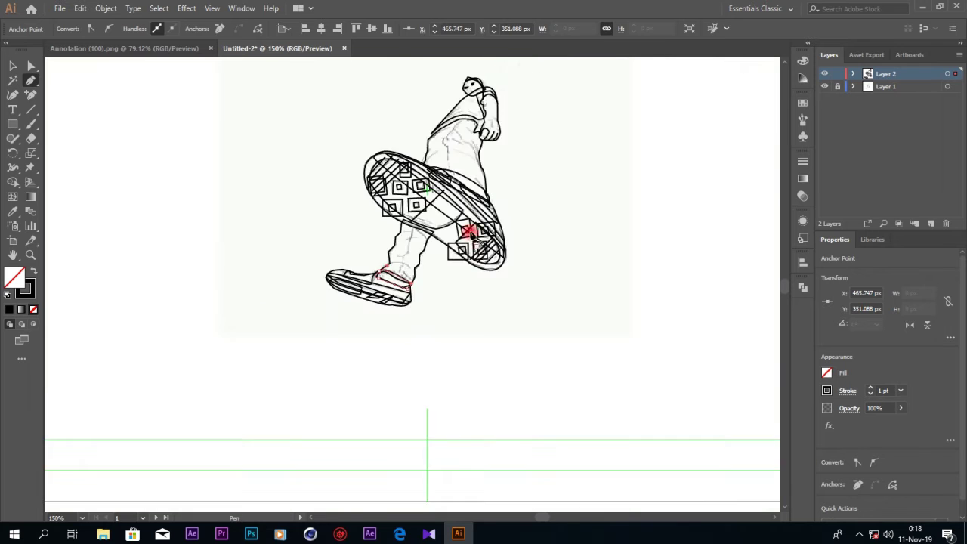
Step: Fill the front pant leg blue and snap its edge points onto the black outline
click(494, 283)
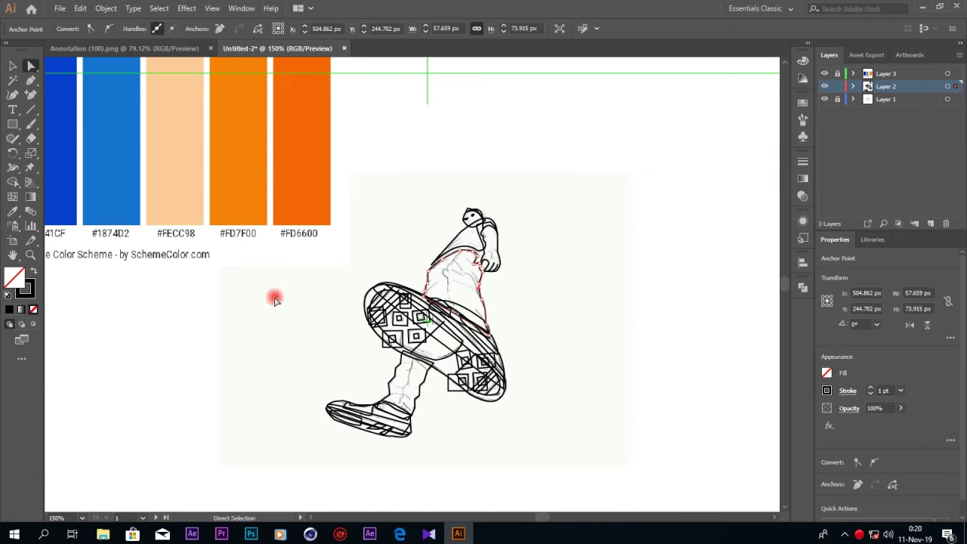
click(68, 128)
key(v)
key(ctrl+plus)
key(ctrl+plus)
key(ctrl+plus)
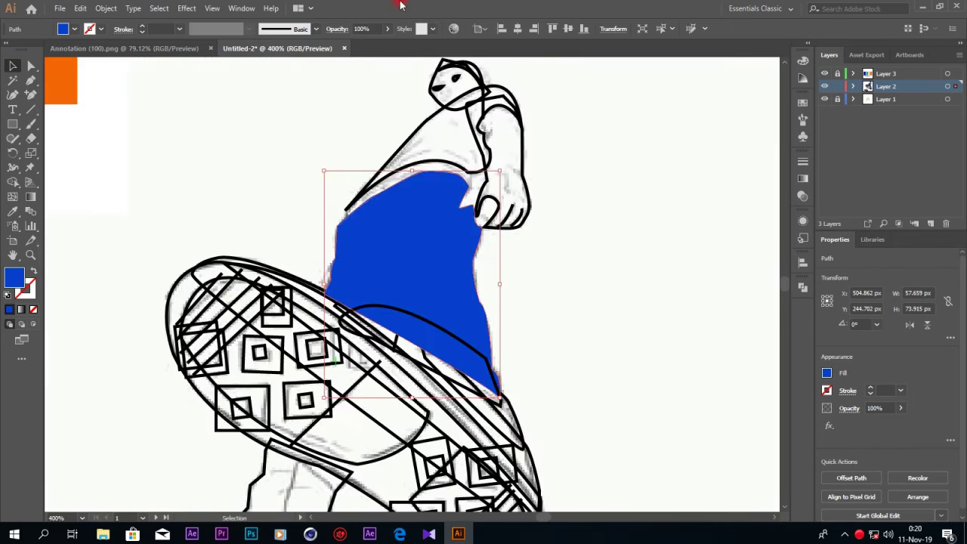
key(a)
drag(423, 287, 420, 273)
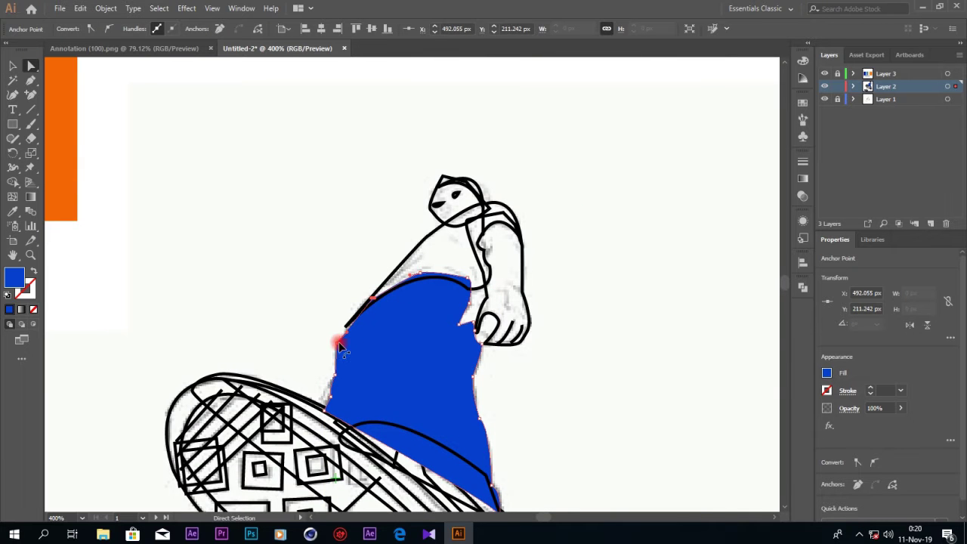
drag(338, 342, 345, 323)
mouse_move(479, 334)
mouse_down()
mouse_move(458, 327)
mouse_move(482, 322)
mouse_move(494, 289)
mouse_move(489, 308)
mouse_move(489, 300)
mouse_up()
Step: Change the pant fill to dark navy
scroll(403, 337, down, 3)
click(413, 308)
double_click(14, 278)
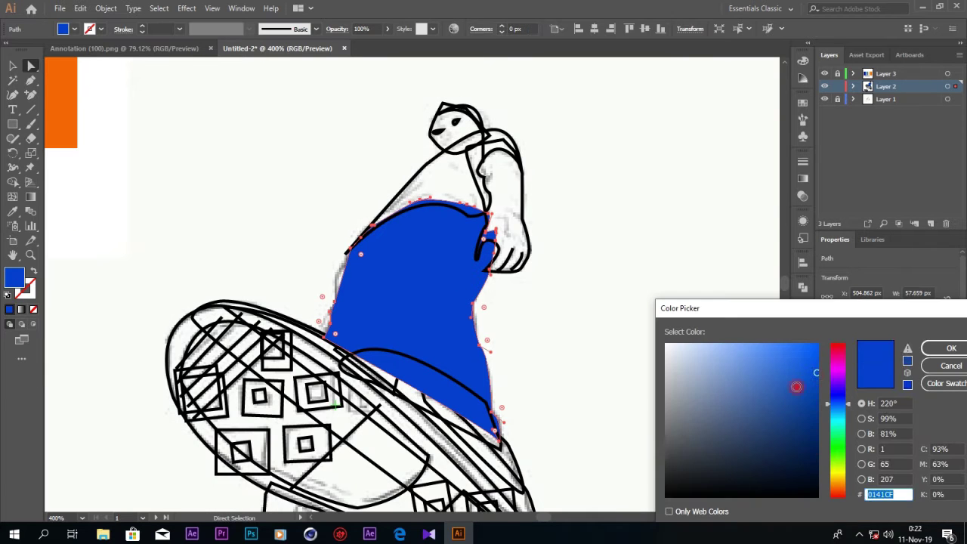
key(Return)
Step: Fill the shirt shoulder shape with orange
scroll(574, 291, up, 3)
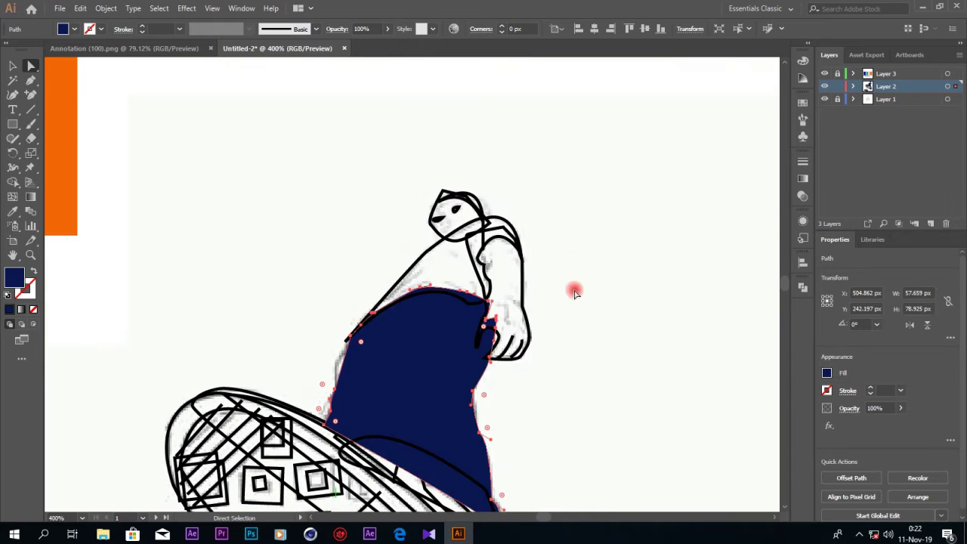
click(435, 255)
key(shift+x)
double_click(13, 278)
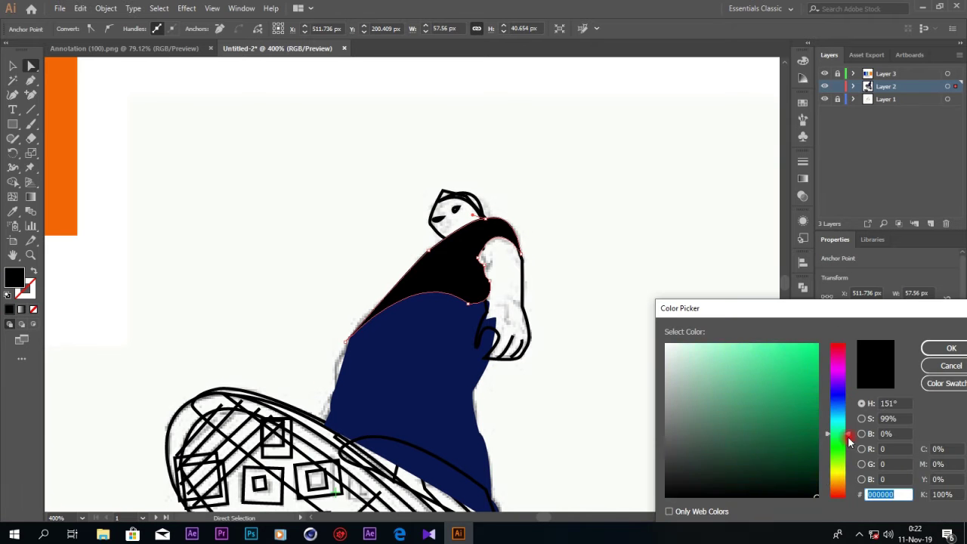
click(814, 346)
click(946, 348)
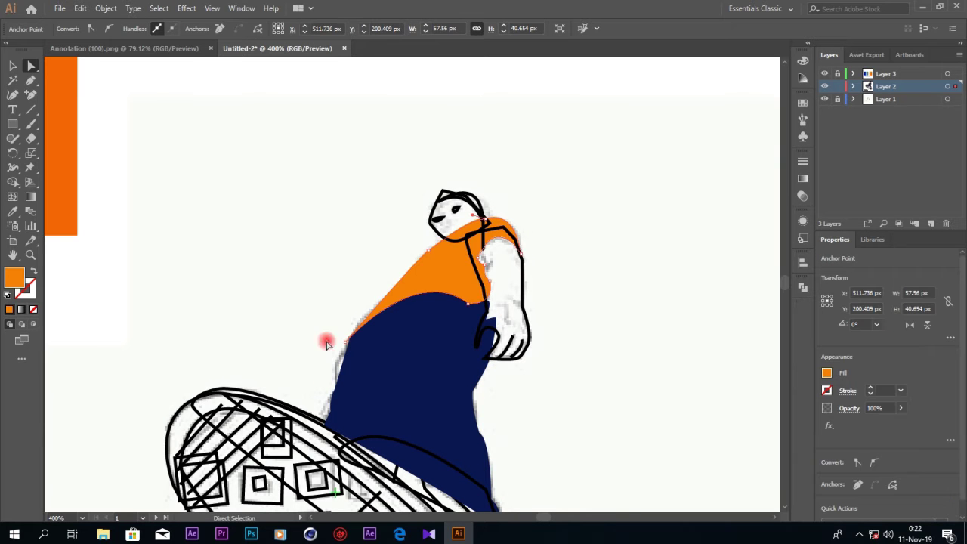
Step: Fill the arm with the peach #FECC98 swatch
click(523, 313)
key(shift+x)
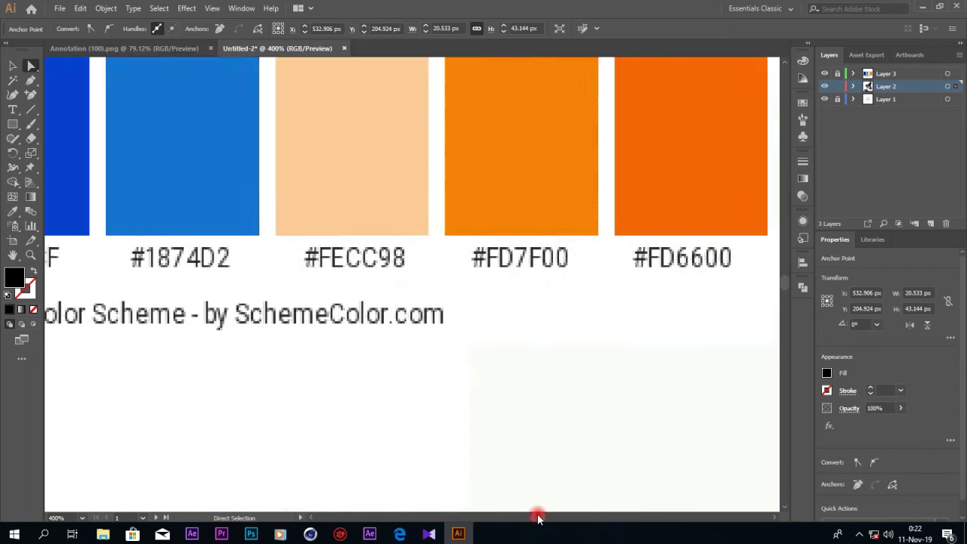
key(ctrl+minus)
key(ctrl+minus)
key(i)
click(108, 183)
Step: Sample the pants' dark navy with the Eyedropper onto the lower leg
key(ctrl+shift+a)
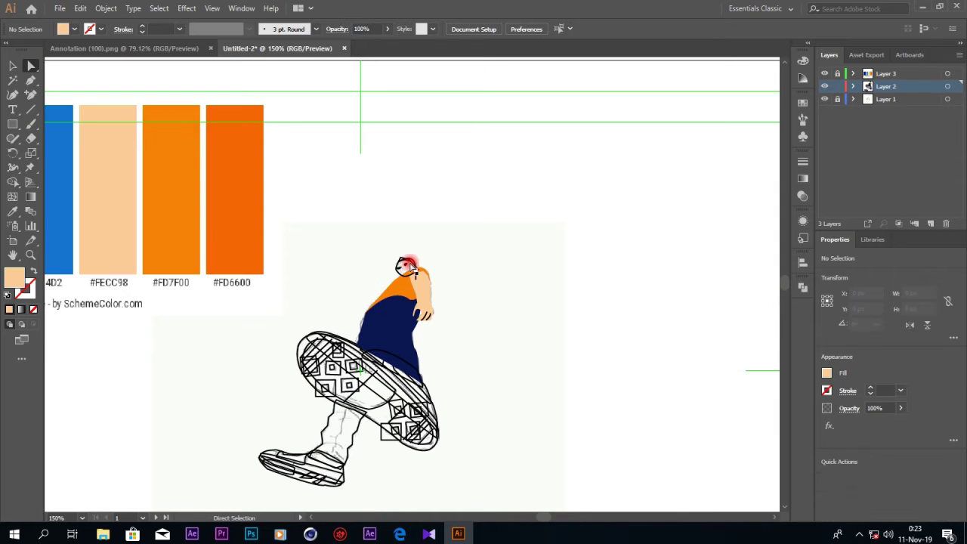
click(407, 266)
click(13, 214)
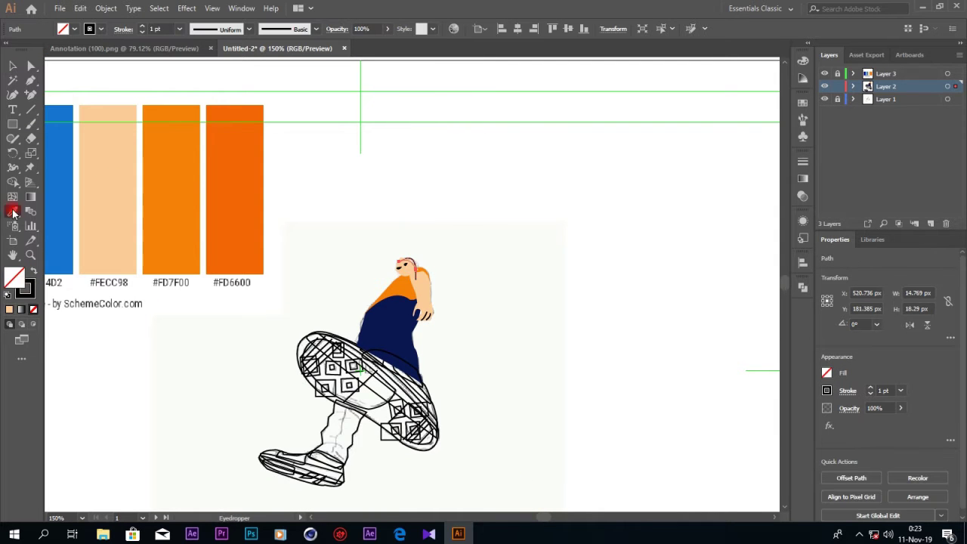
double_click(35, 271)
key(Escape)
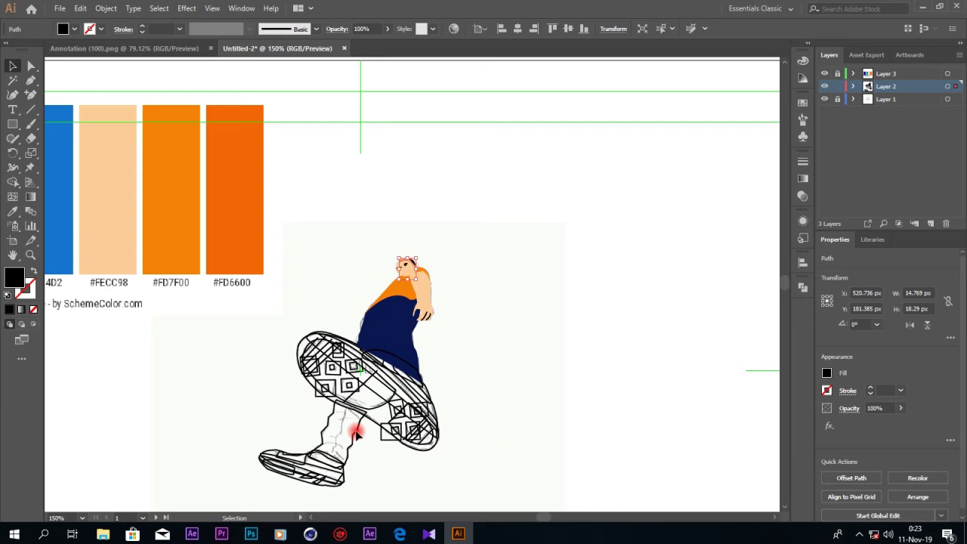
ctrl+click(356, 431)
click(380, 325)
Step: Zoom in and select the sneaker sole outline
key(v)
click(531, 401)
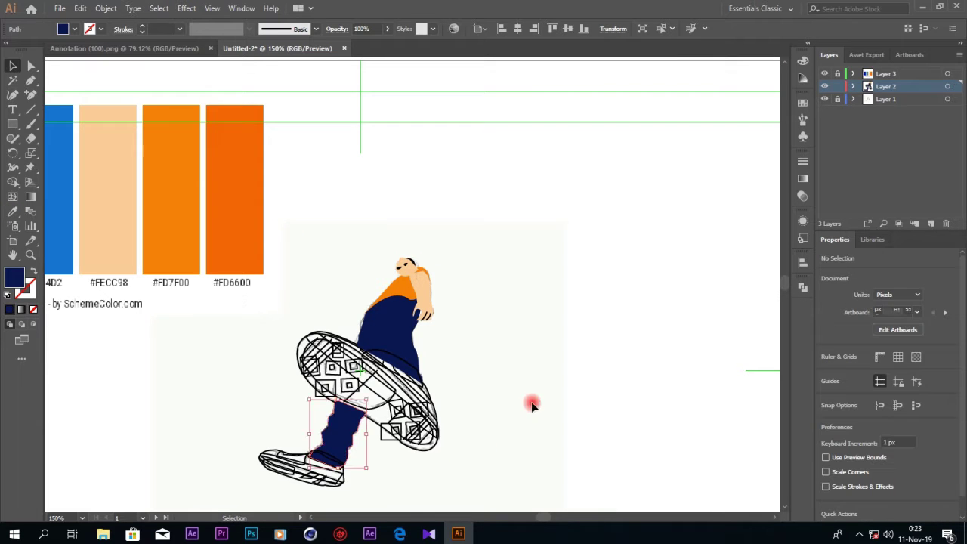
key(ctrl+plus)
click(384, 416)
key(ctrl+plus)
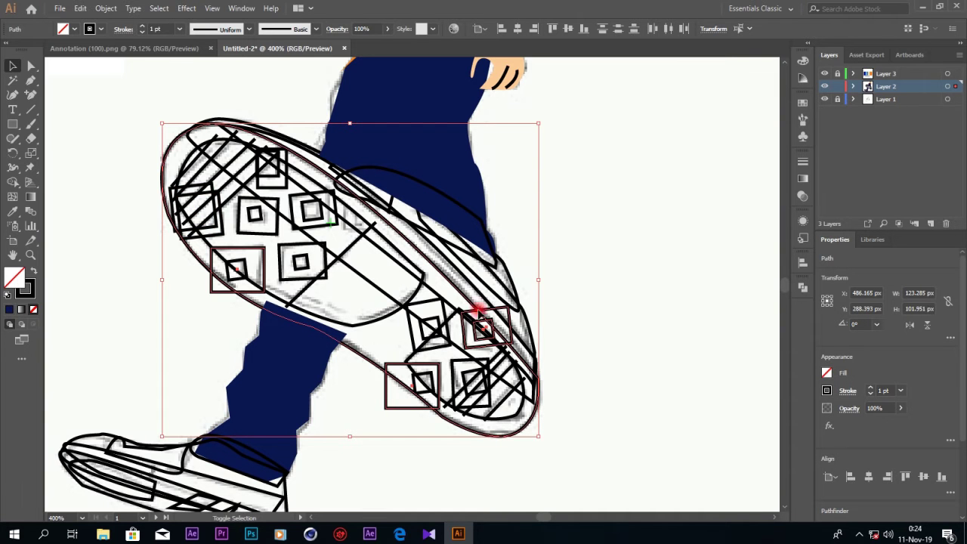
Step: Select the inner sole pattern, squares and top diagonal stripe for Shape Builder trimming
key(shift+m)
click(13, 63)
click(410, 398)
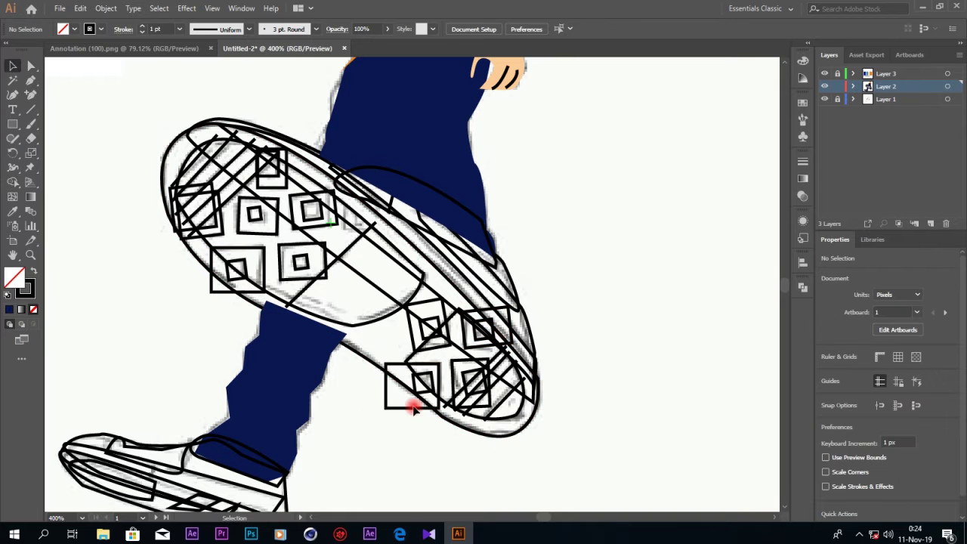
click(208, 285)
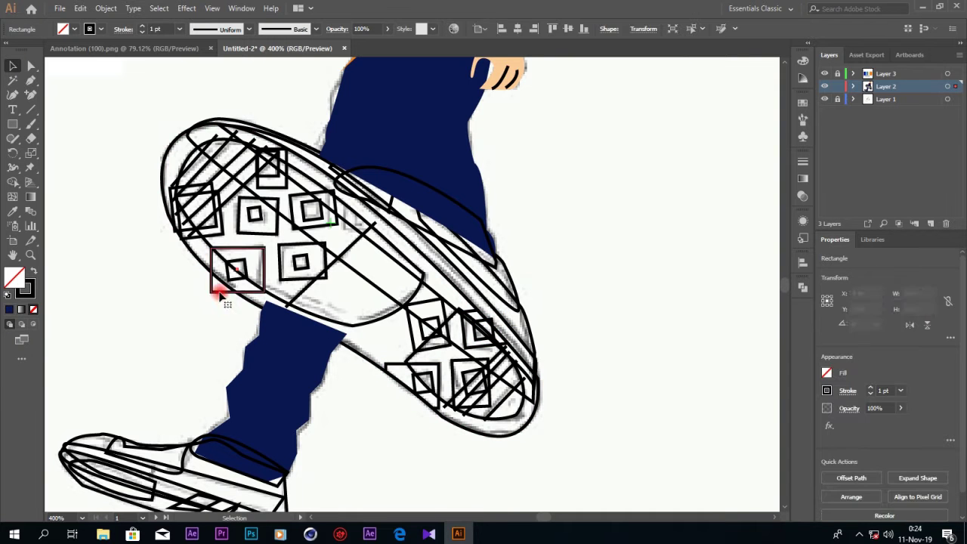
key(ctrl+plus)
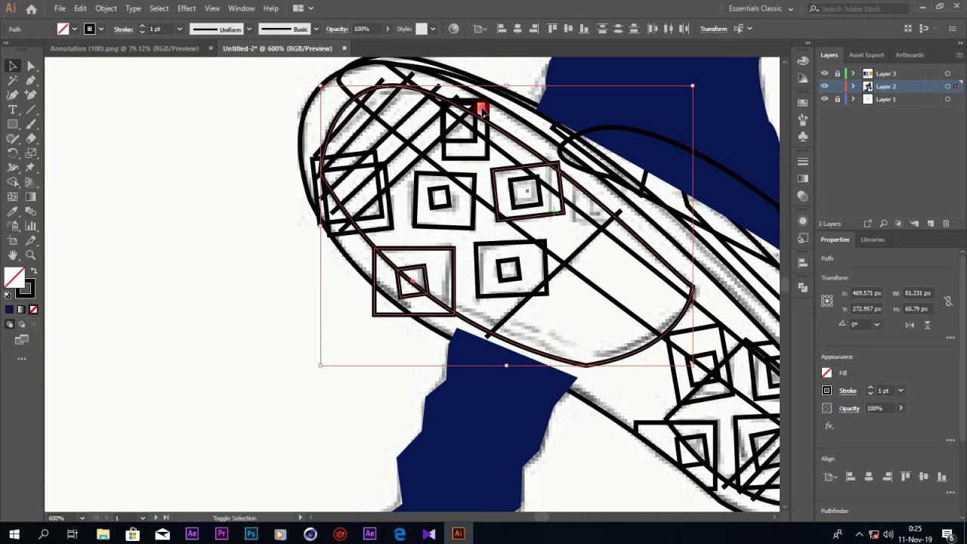
shift+click(560, 183)
shift+click(355, 180)
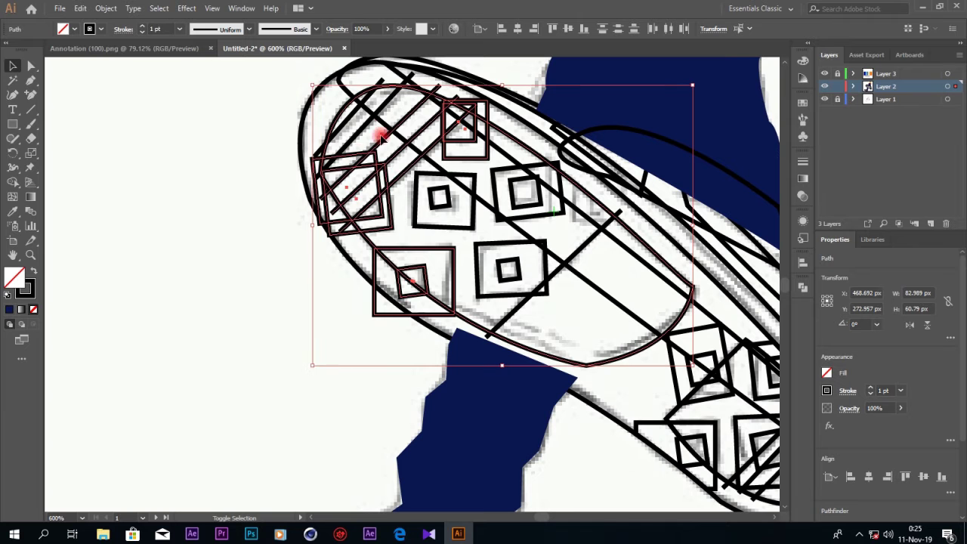
shift+click(378, 134)
key(shift+m)
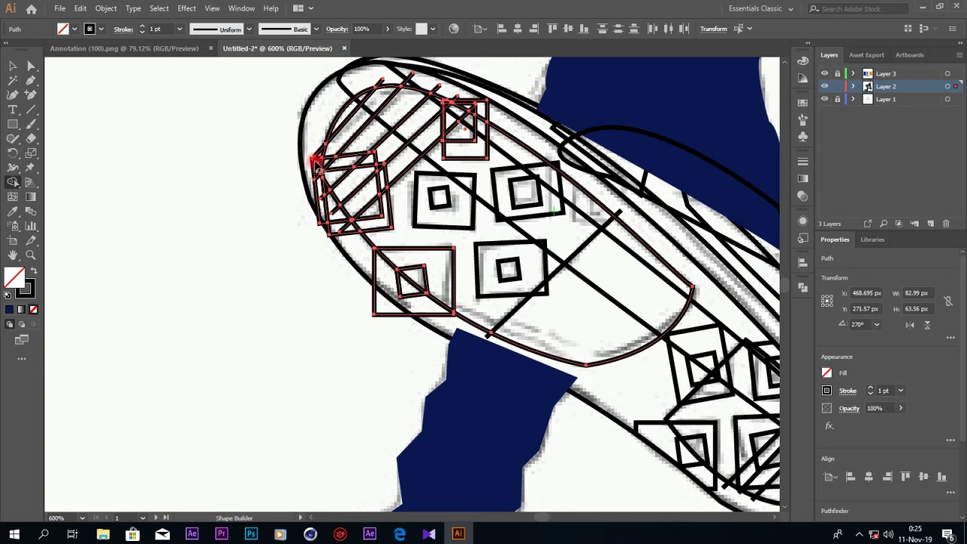
Step: Erase the lower-left square's overlapping pieces and its left edge
key(a)
click(358, 319)
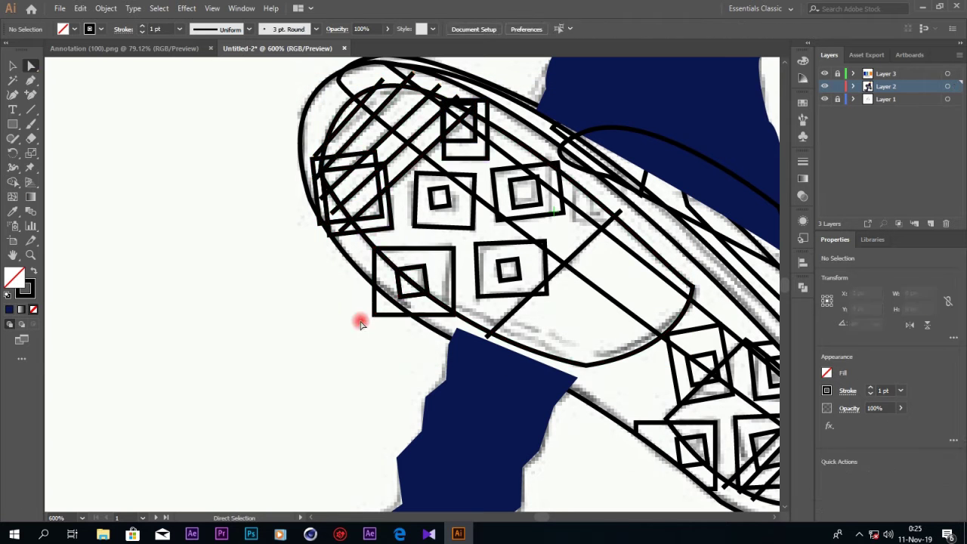
click(401, 287)
key(Delete)
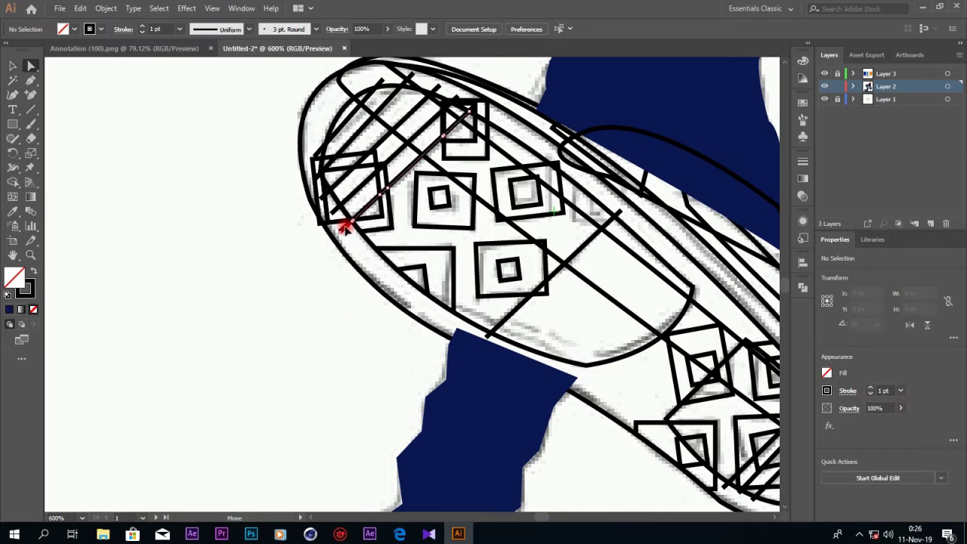
click(315, 172)
key(Delete)
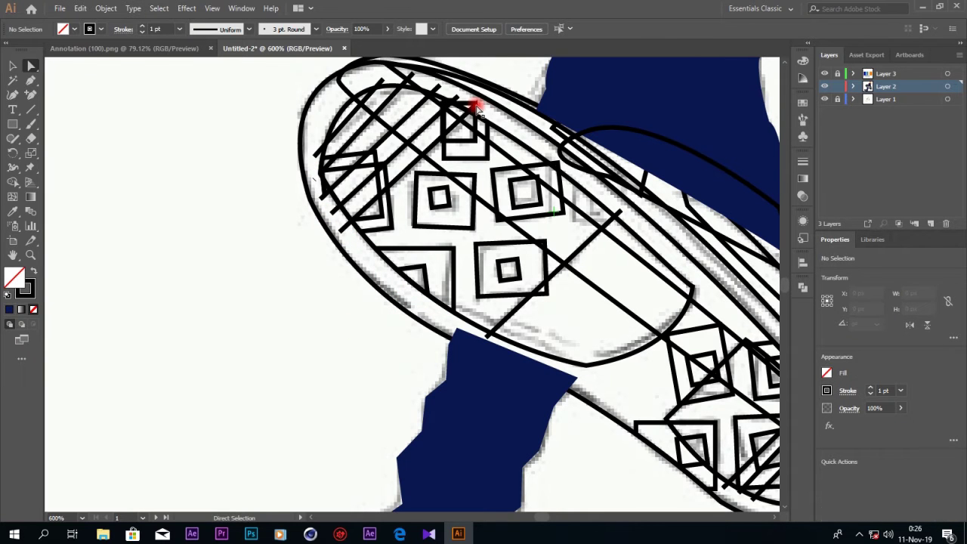
Step: Adjust the toe's diagonal hatch line ends to meet the inner sole outline
click(464, 103)
click(410, 80)
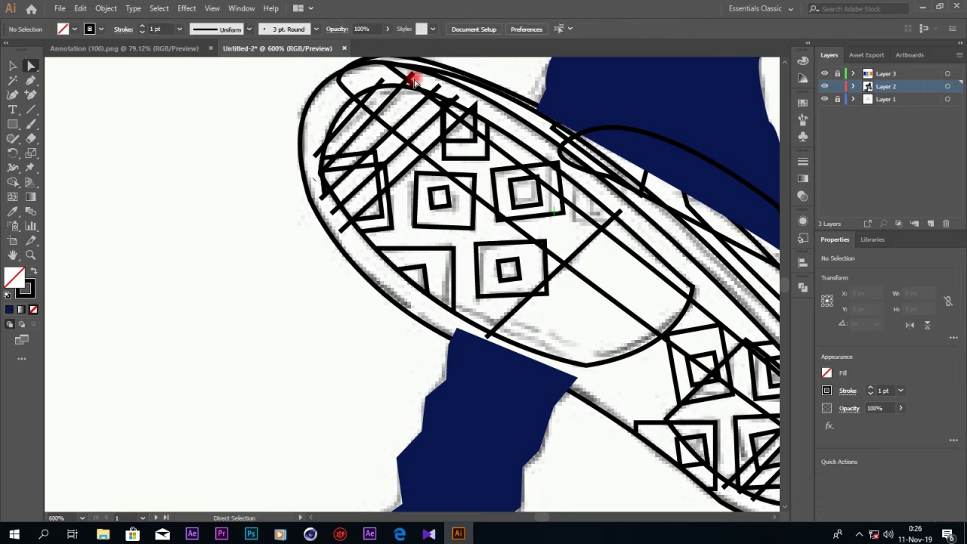
click(398, 98)
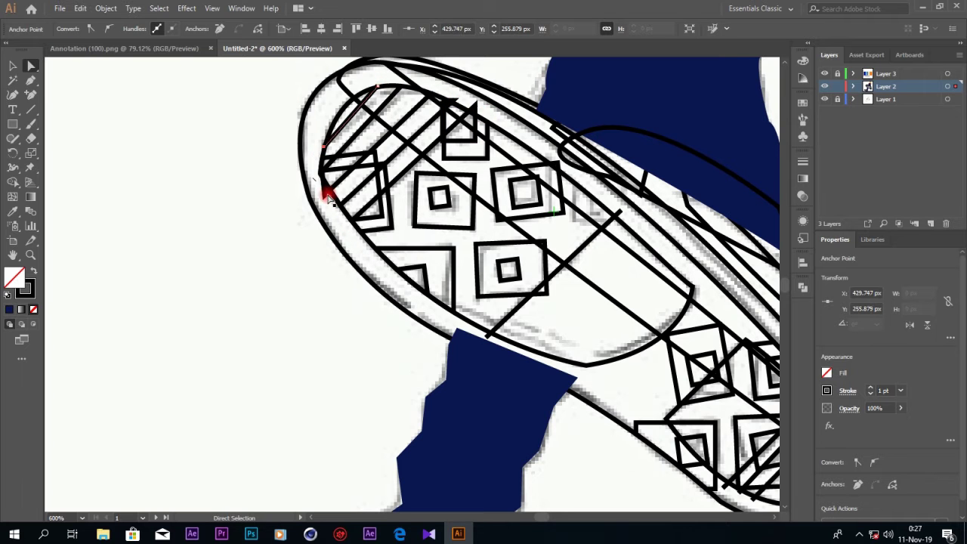
click(319, 198)
click(328, 191)
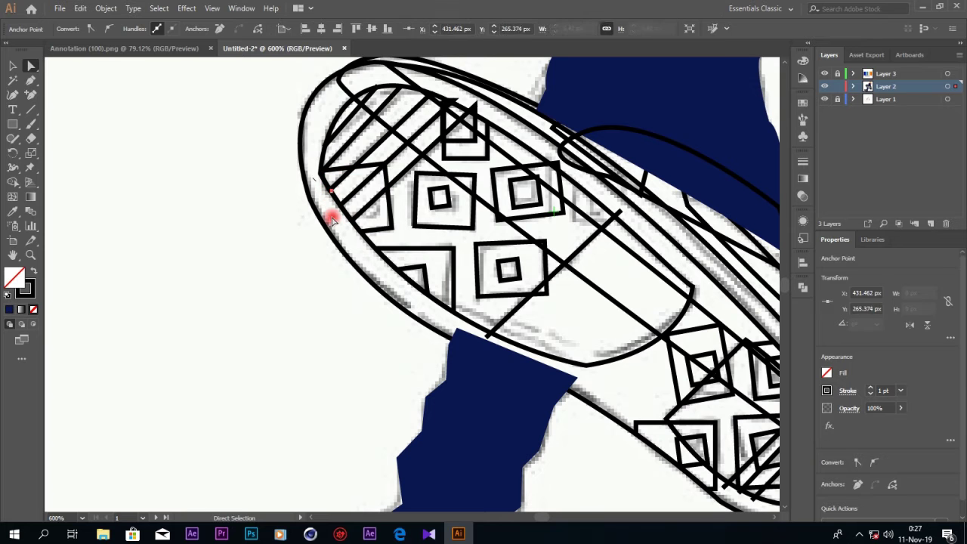
click(491, 334)
click(617, 217)
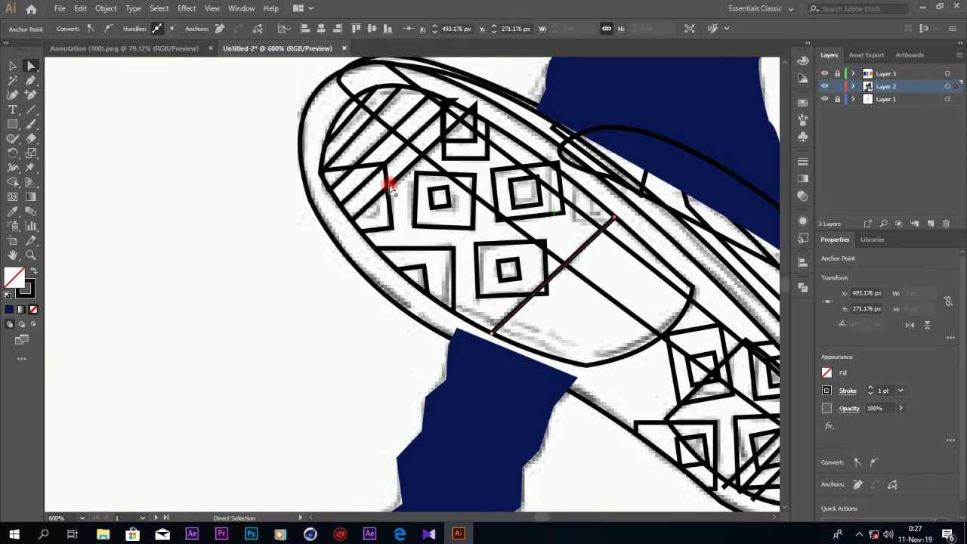
click(487, 102)
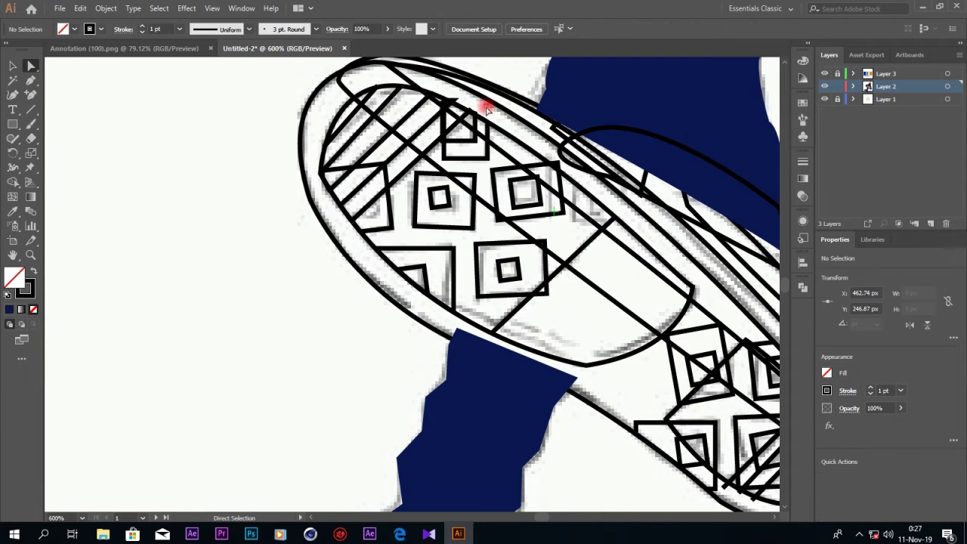
Step: Select the sole's long diagonal and outer outline paths for Shape Builder
click(553, 212)
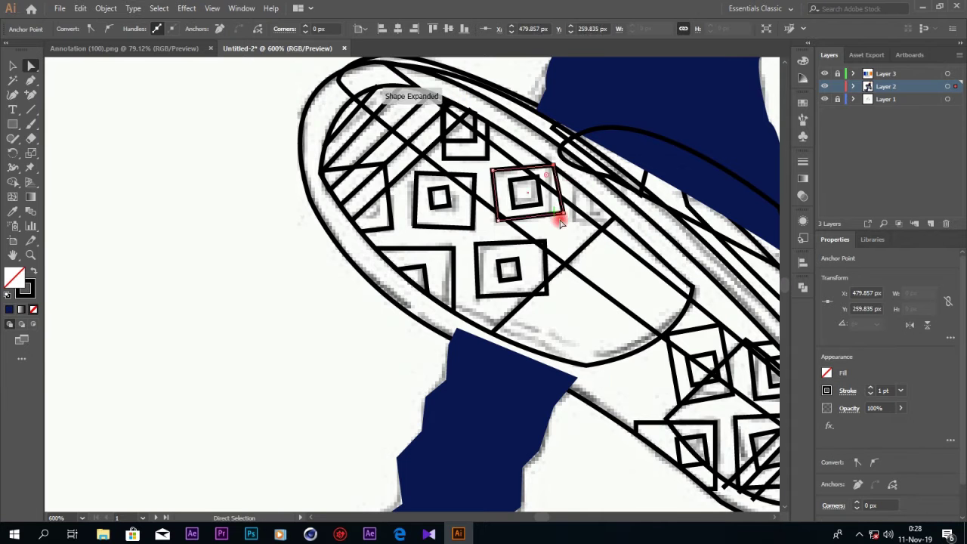
scroll(365, 97, up, 2)
click(388, 136)
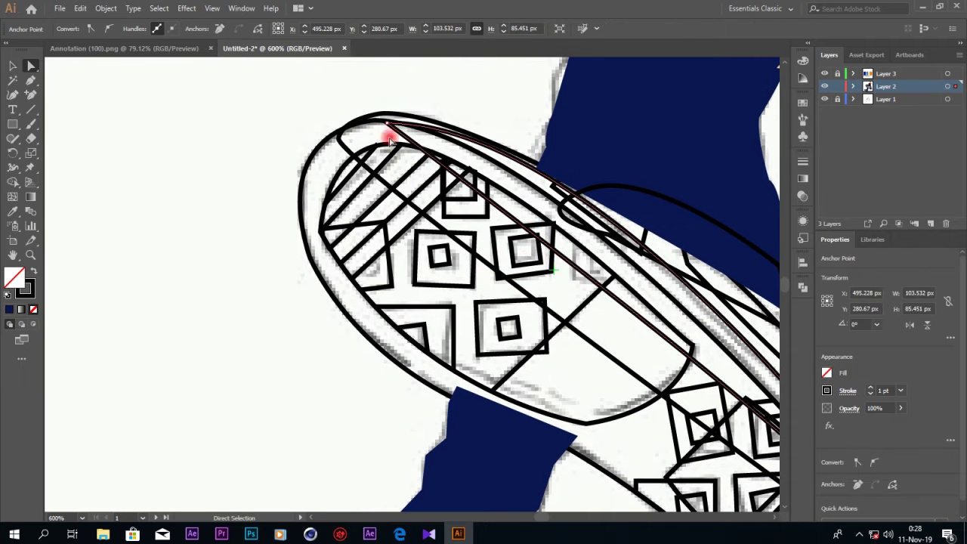
shift+click(307, 193)
shift+click(345, 151)
key(shift+m)
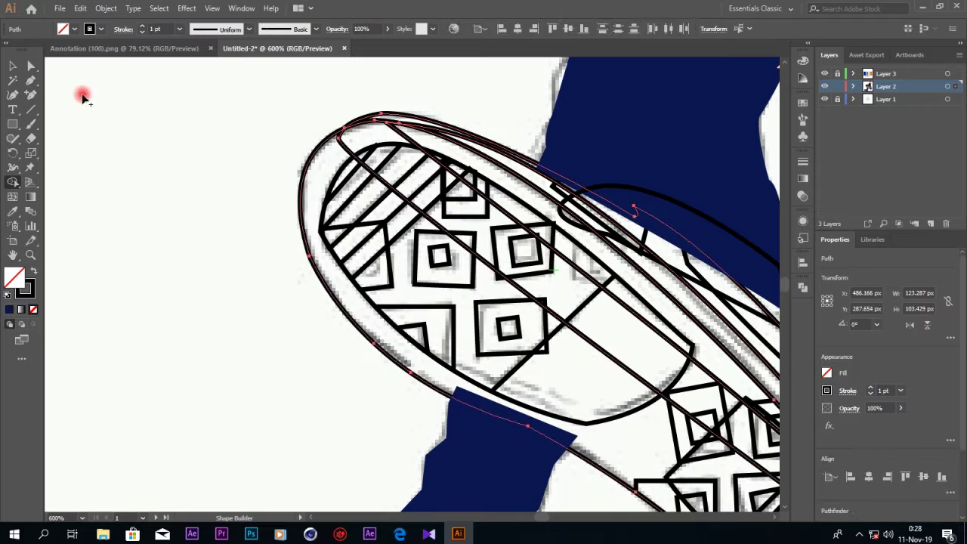
Step: Reshape the outer sole outline's anchor handle to curve around the rounded toe
key(a)
click(345, 151)
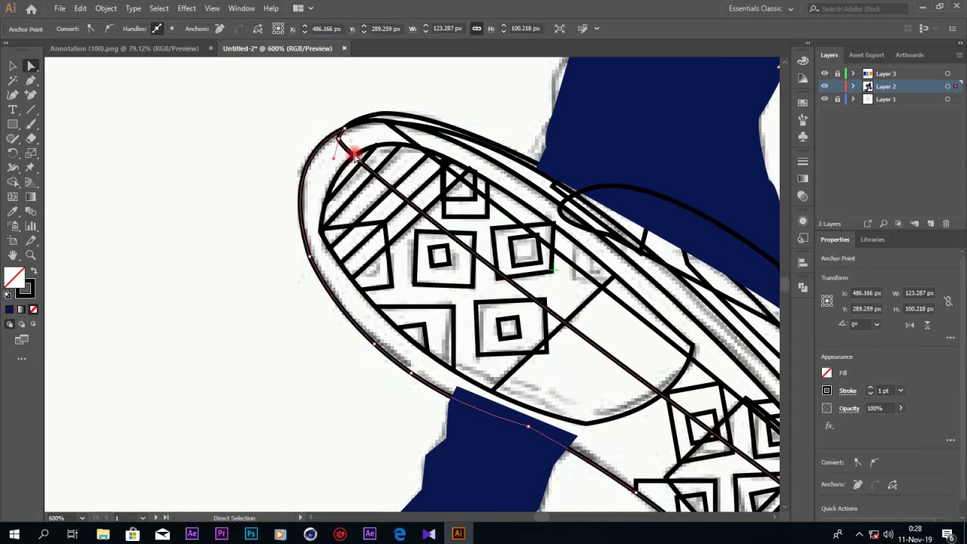
click(302, 209)
shift+click(565, 209)
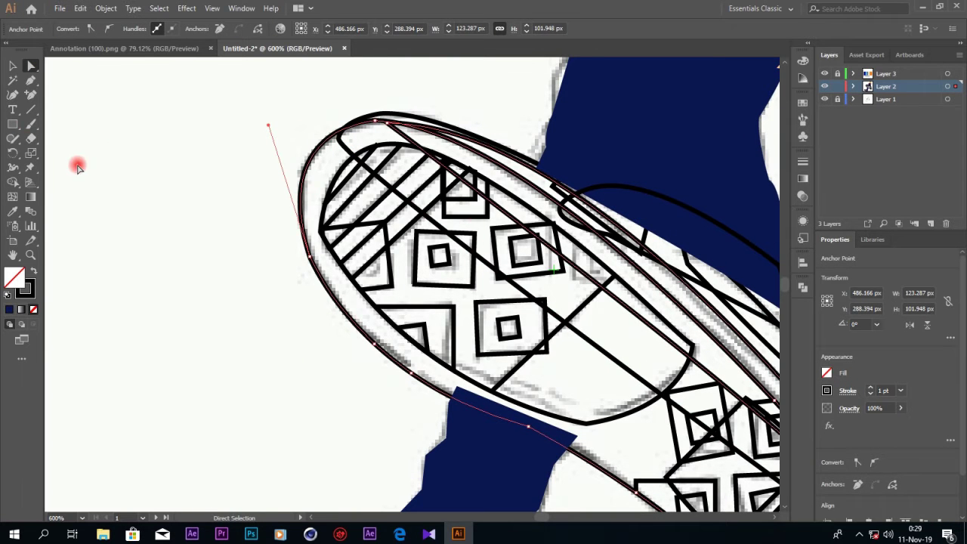
click(475, 190)
Step: Delete the stray diagonal path crossing the sole
key(v)
click(479, 260)
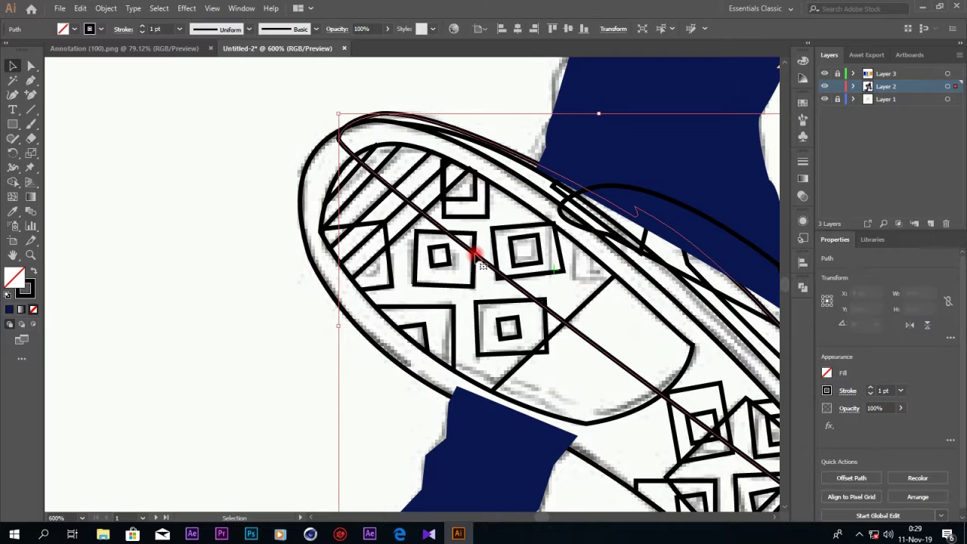
key(Delete)
click(13, 185)
key(a)
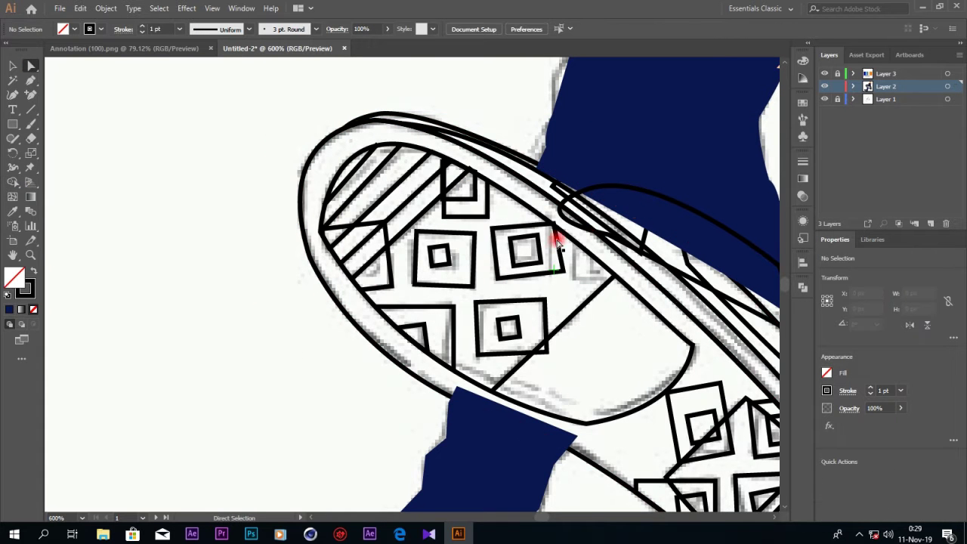
scroll(544, 518, right, 5)
scroll(454, 378, down, 2)
click(336, 261)
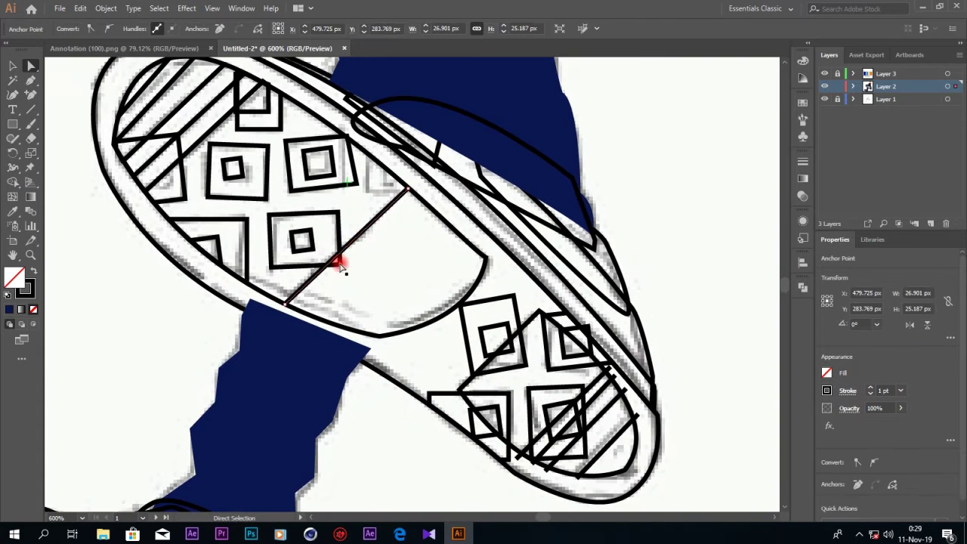
Step: Merge the tilted toe squares and triangle with Shape Builder, removing the small inner square
click(526, 366)
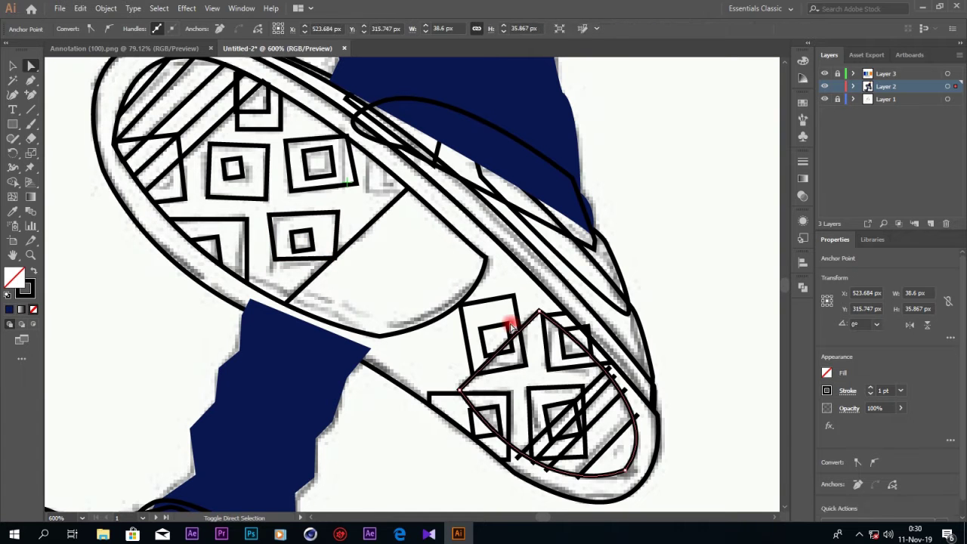
shift+click(444, 398)
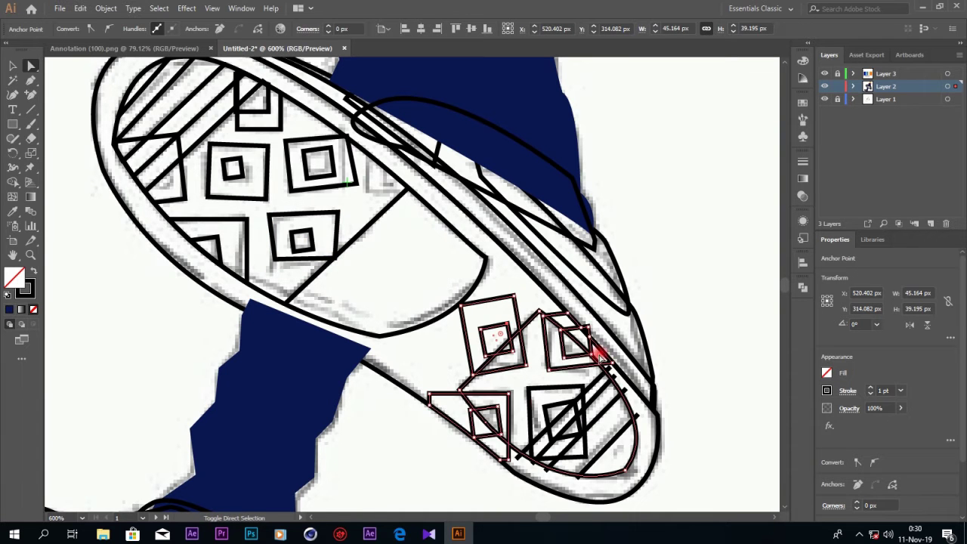
click(13, 181)
click(484, 332)
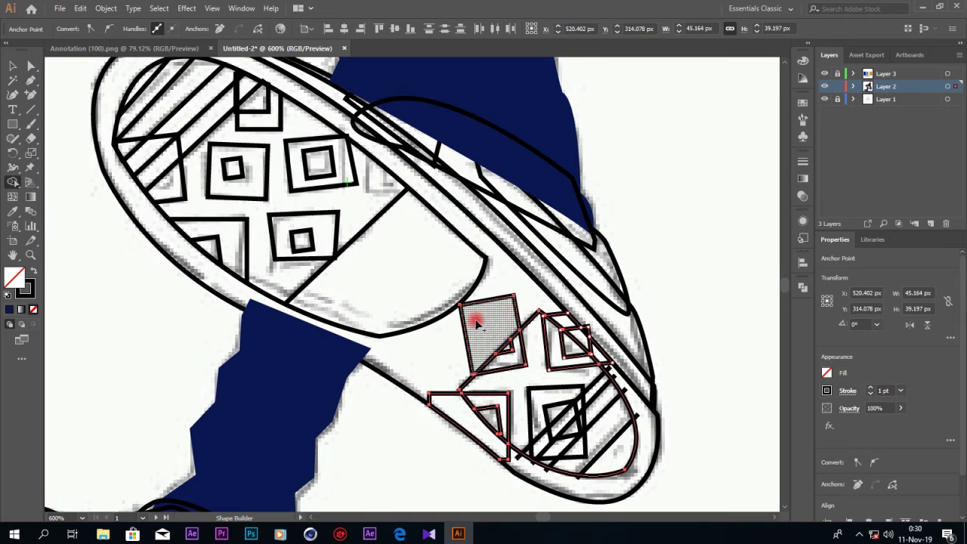
click(566, 325)
Step: Remove the corner anchor of the small stray shape at the toe bottom
drag(31, 79, 75, 101)
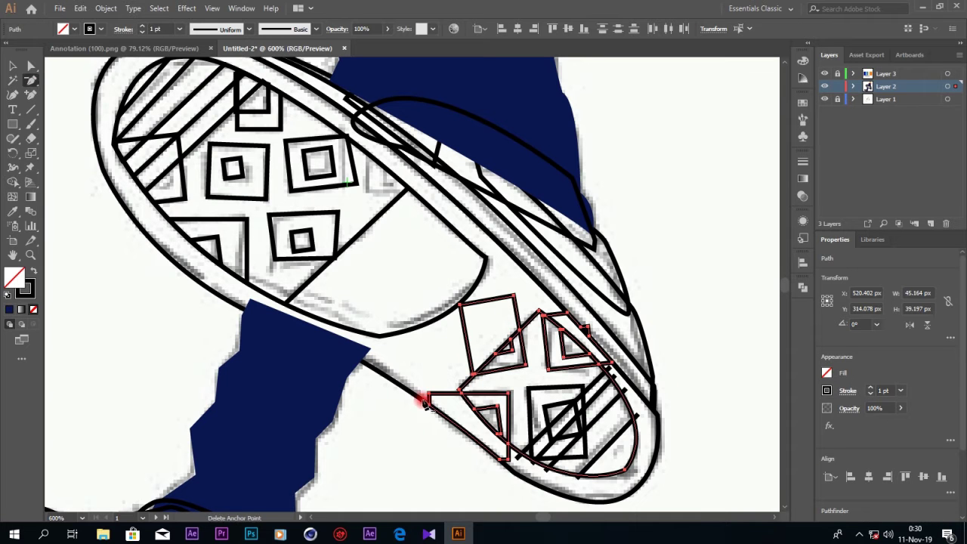
click(474, 359)
click(583, 283)
key(v)
click(179, 325)
click(465, 423)
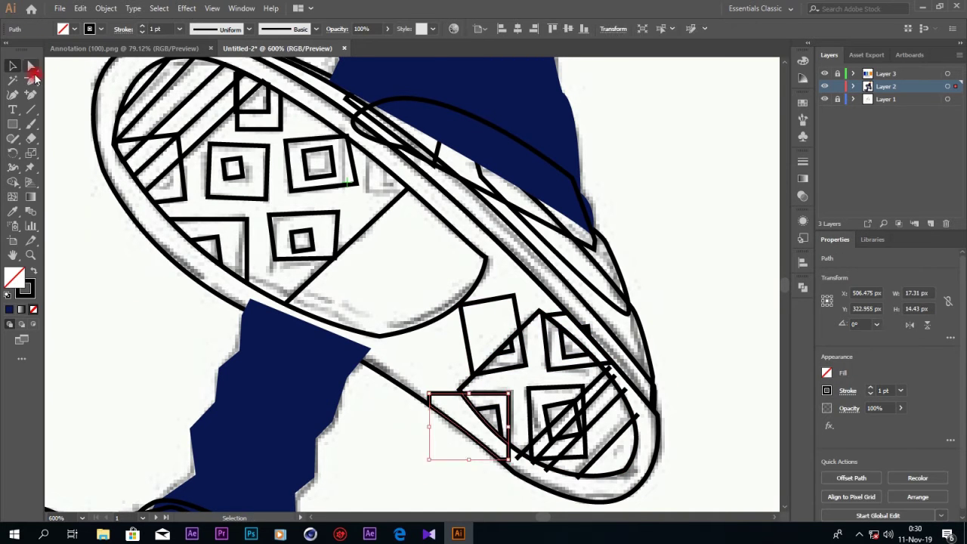
key(a)
key(minus)
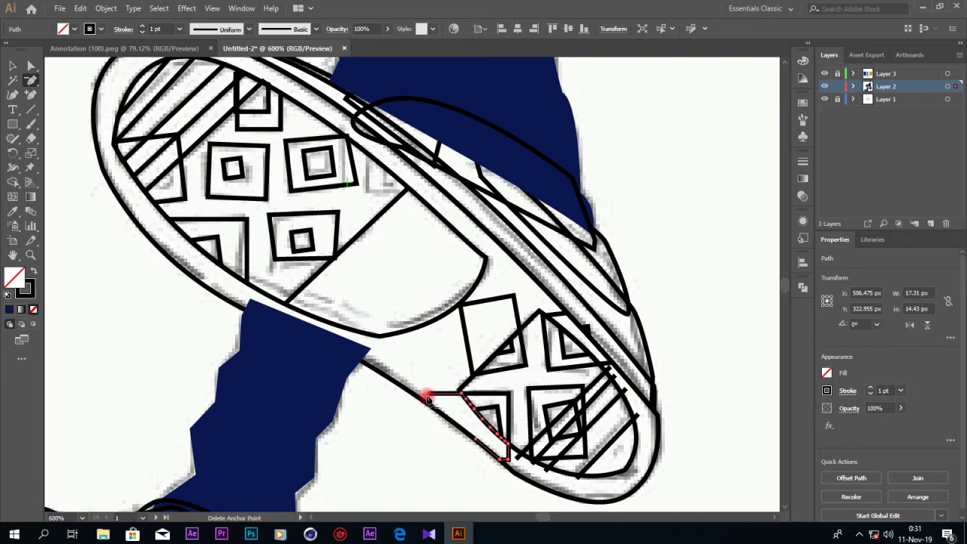
click(429, 396)
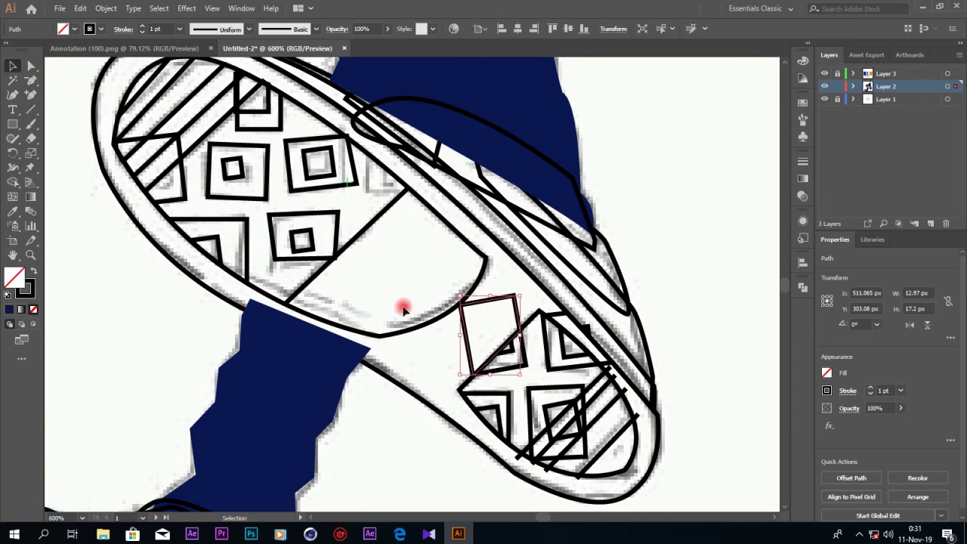
Step: Delete the small stray rectangle and the small diamond shape near the stripes
click(460, 304)
click(512, 301)
click(588, 283)
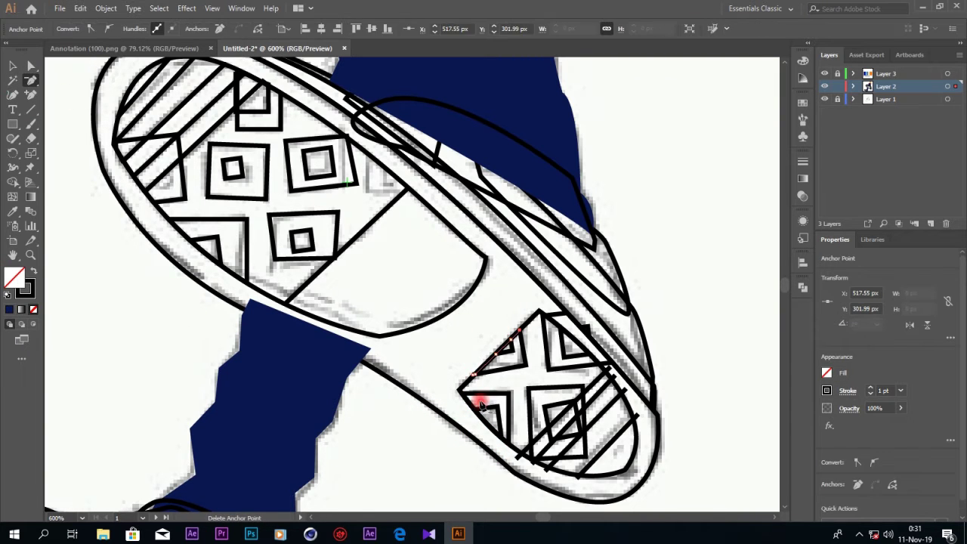
click(609, 340)
drag(568, 457, 596, 489)
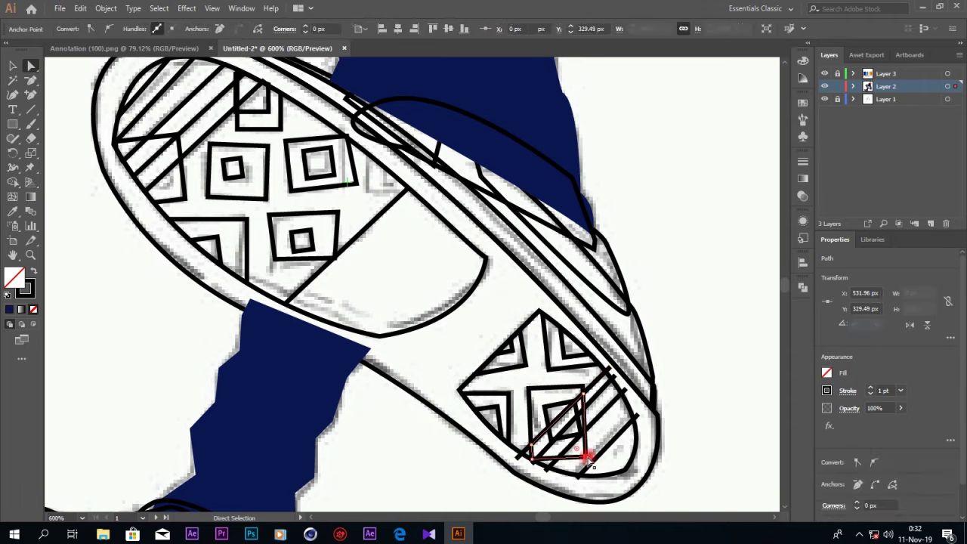
key(Delete)
drag(556, 438, 600, 378)
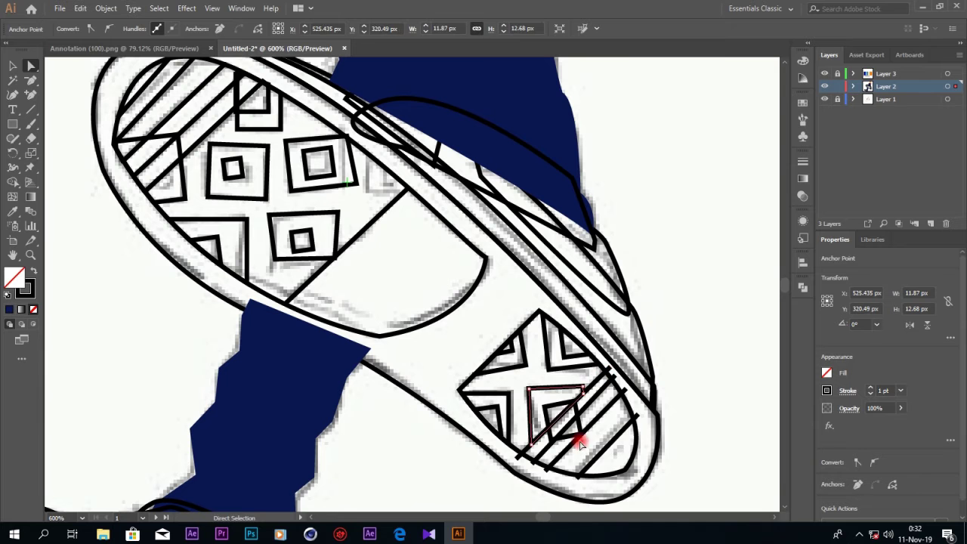
key(Delete)
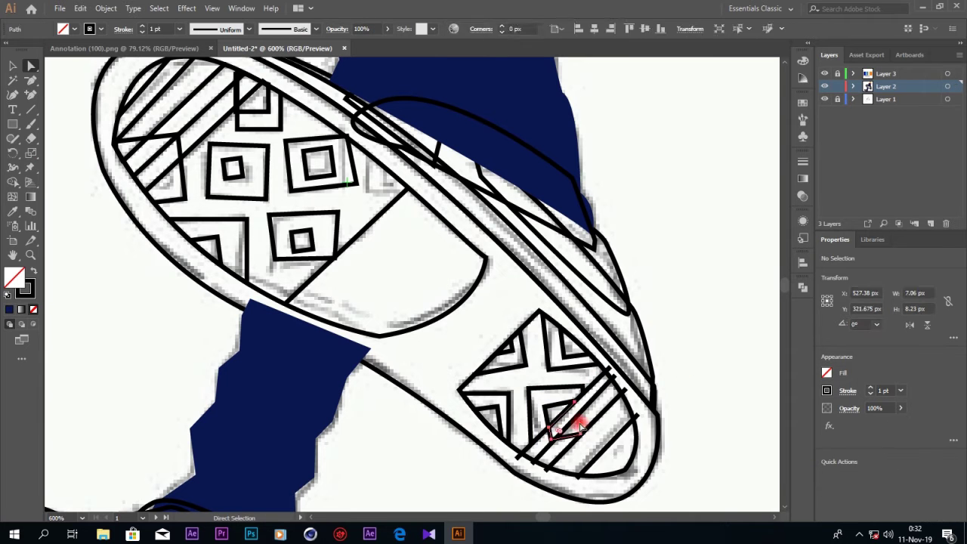
Step: Stretch the tiny leftover path across the toe as a new stripe
click(517, 464)
click(518, 463)
drag(607, 372, 533, 469)
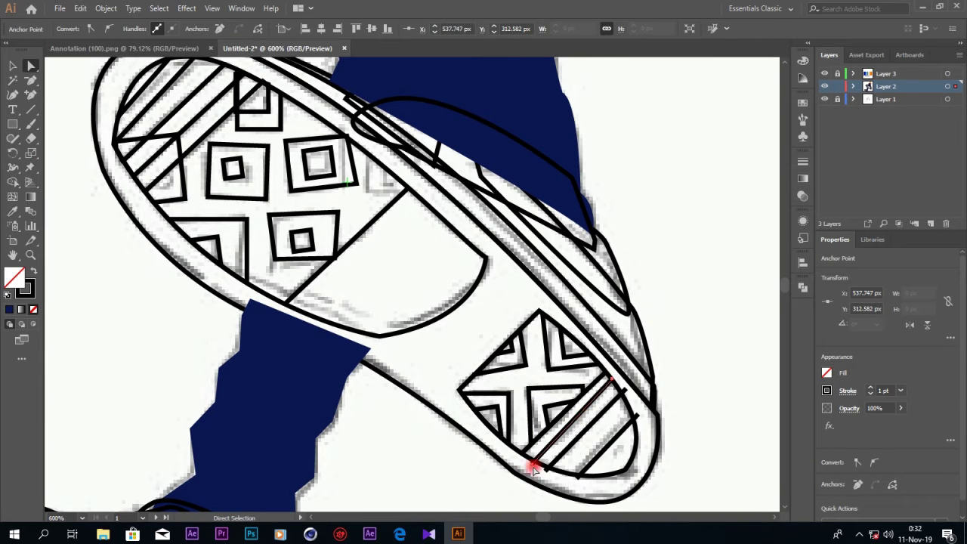
drag(621, 396, 632, 420)
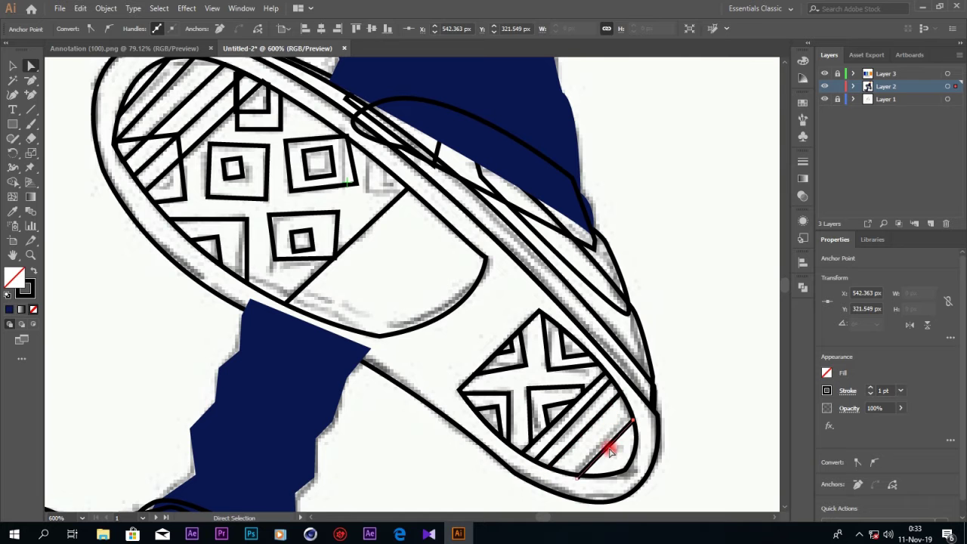
Step: Fill the outer sole white and send it behind the toe pattern
right_click(287, 128)
click(371, 421)
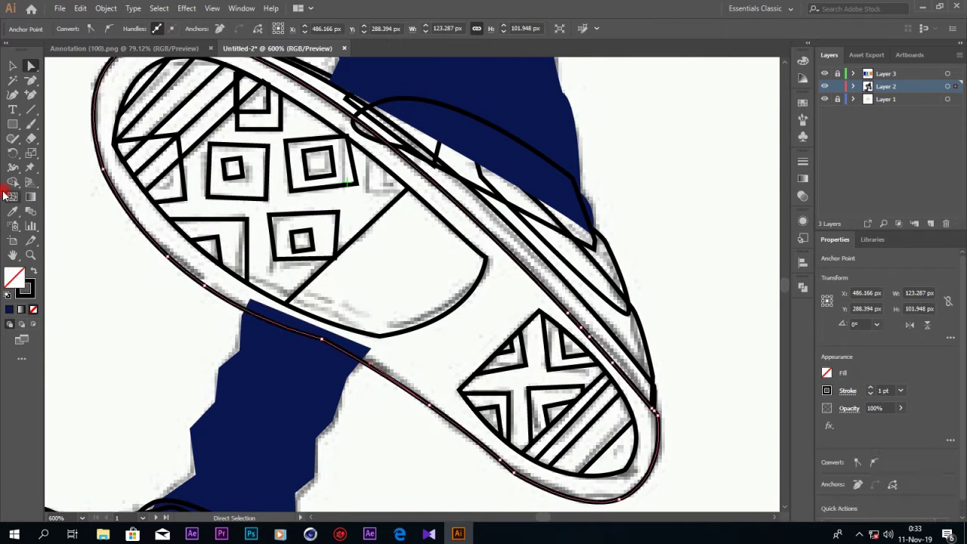
double_click(13, 278)
click(665, 345)
click(945, 347)
right_click(484, 284)
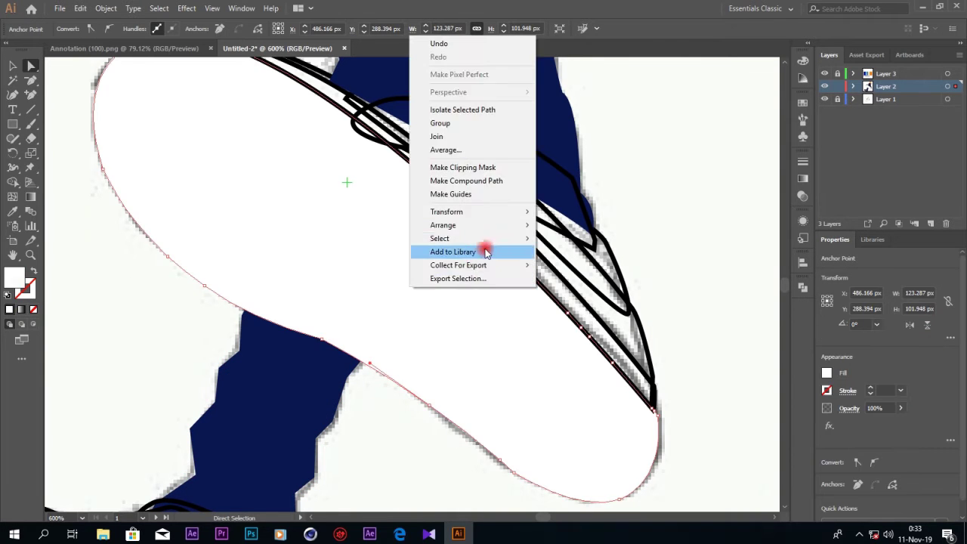
click(597, 271)
Step: Give the sole's upper edge path a solid fill, trying and then undoing a crimson colour
right_click(272, 372)
click(345, 347)
scroll(317, 363, up, 2)
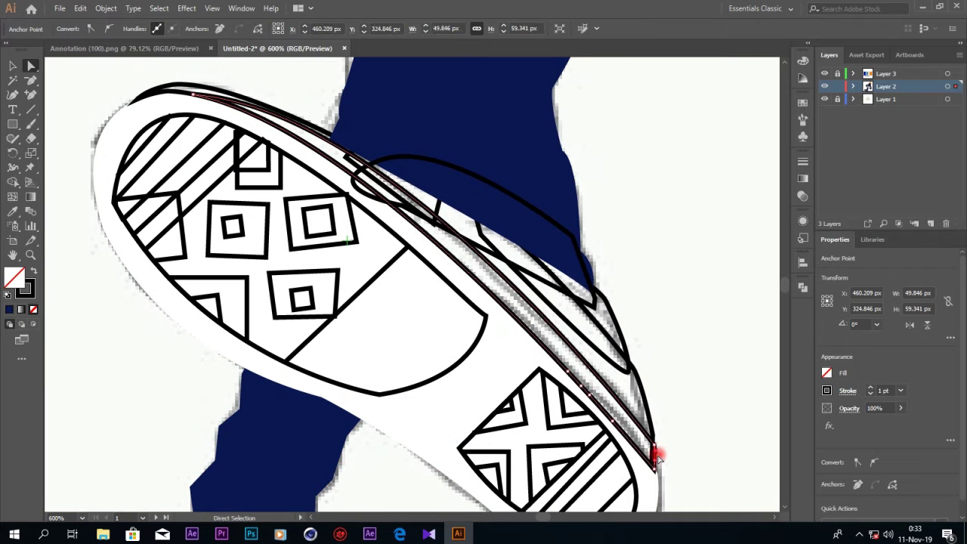
click(33, 271)
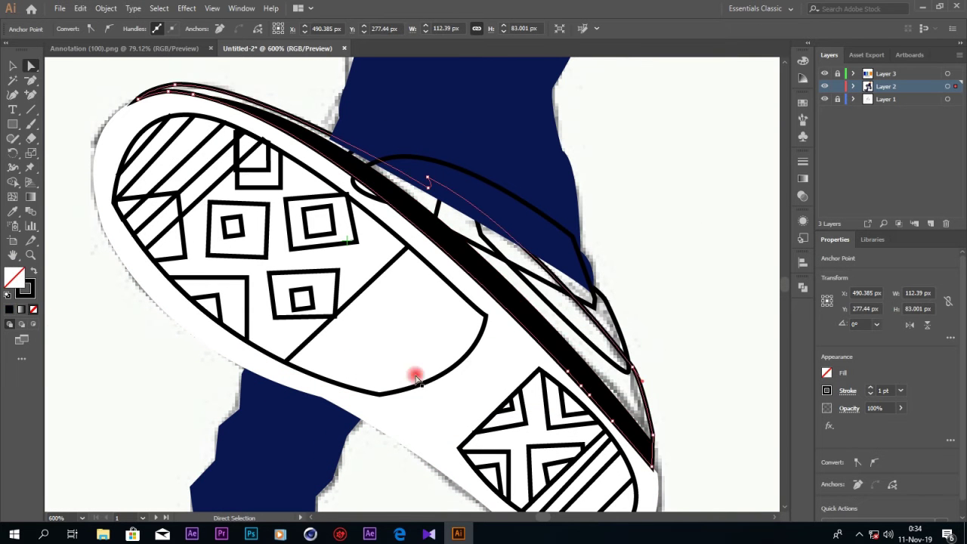
double_click(13, 278)
text(CE095A)
click(944, 347)
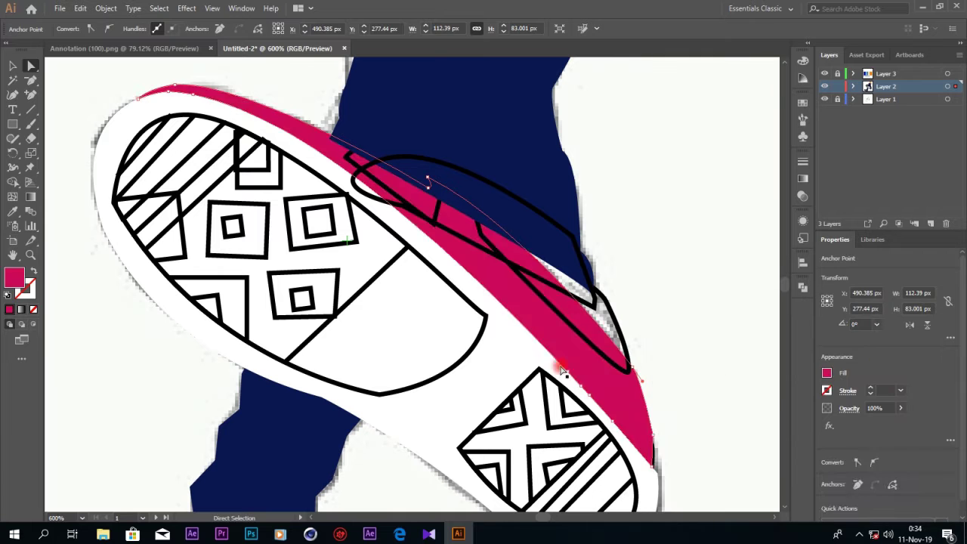
key(ctrl+z)
right_click(726, 389)
click(662, 395)
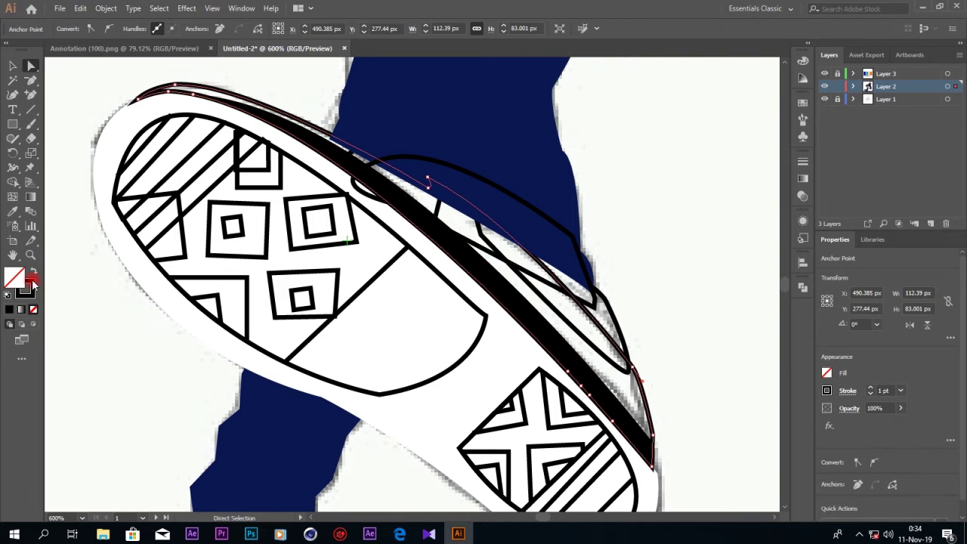
shift+click(826, 373)
Step: Set the sole's edge band fill to magenta
click(943, 349)
shift+click(827, 372)
click(846, 365)
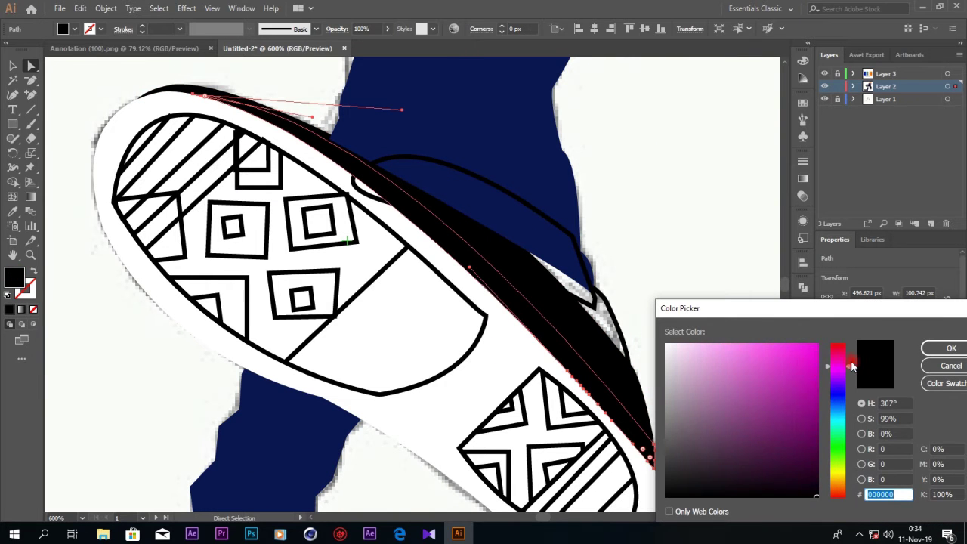
click(944, 348)
Step: Fill the black shape above the sole dark navy and pull one point up-left
click(631, 337)
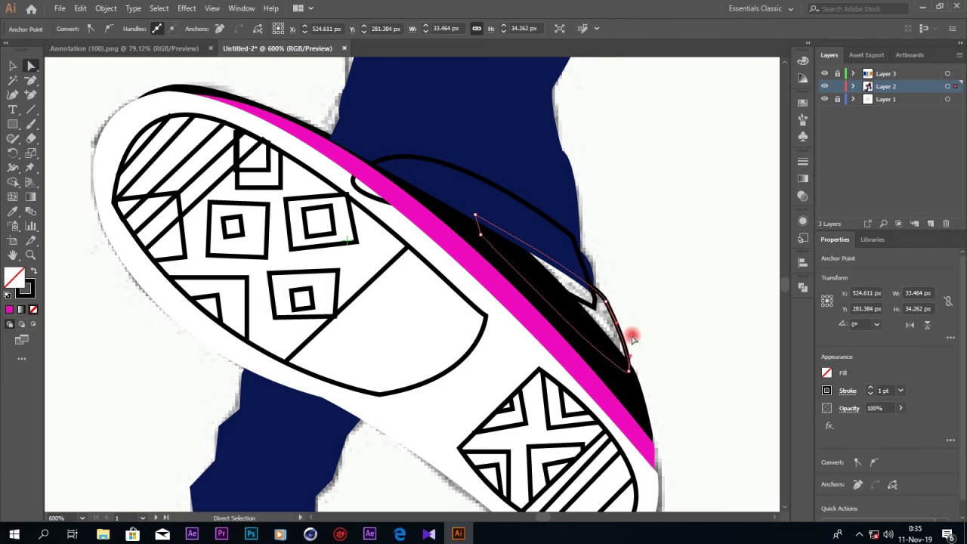
click(36, 274)
right_click(576, 296)
shift+click(826, 373)
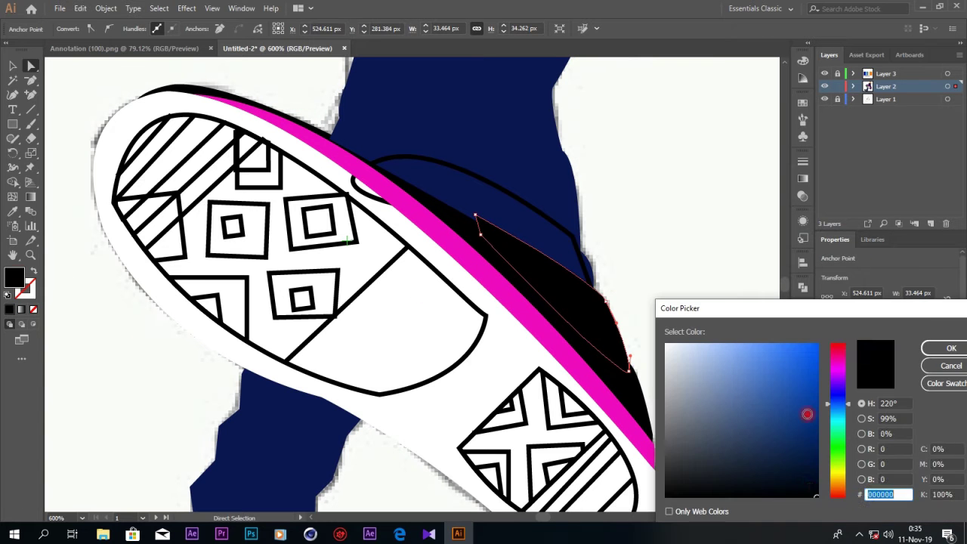
click(944, 347)
scroll(501, 361, up, 3)
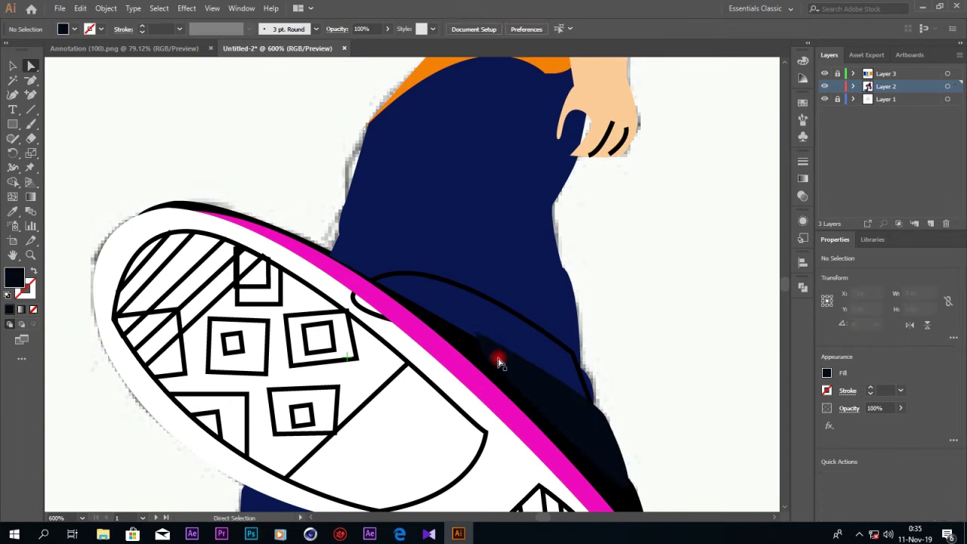
click(444, 316)
drag(444, 316, 398, 287)
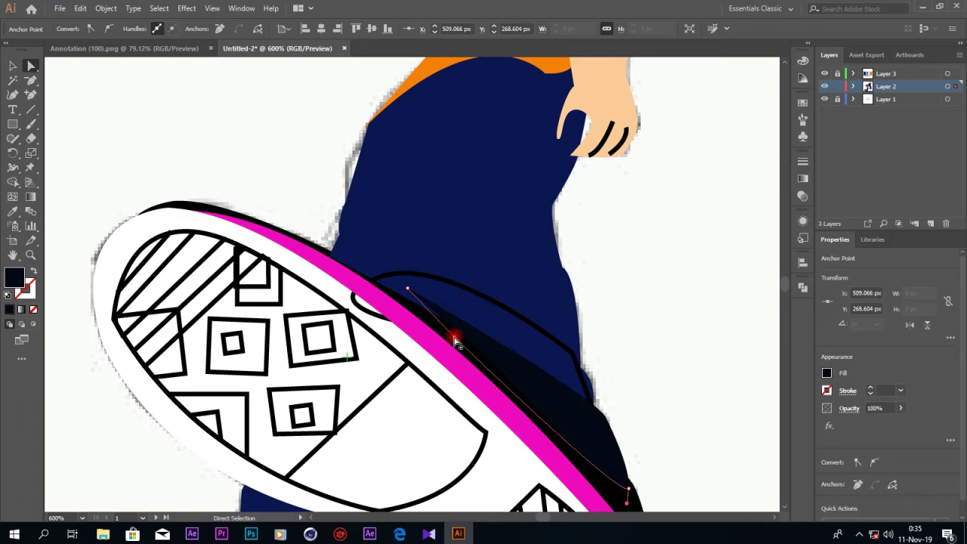
Step: Swap the shoe-top outline to a dark navy fill and send it behind the pants
click(609, 347)
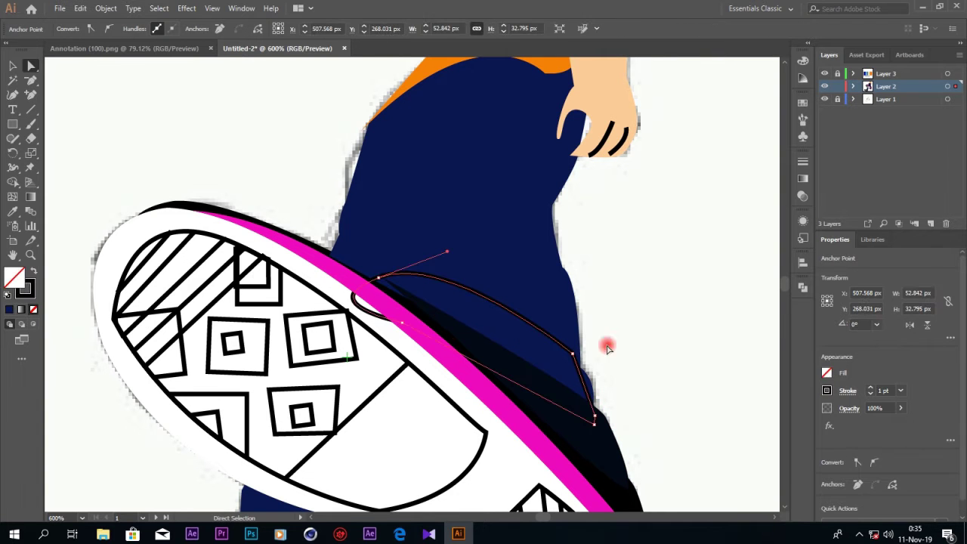
key(shift+x)
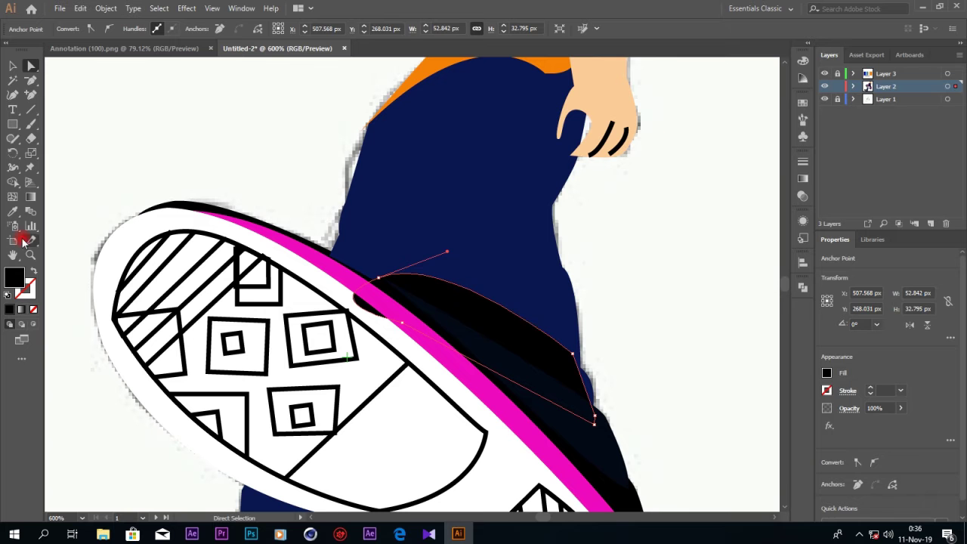
click(488, 238)
double_click(14, 278)
key(Return)
key(v)
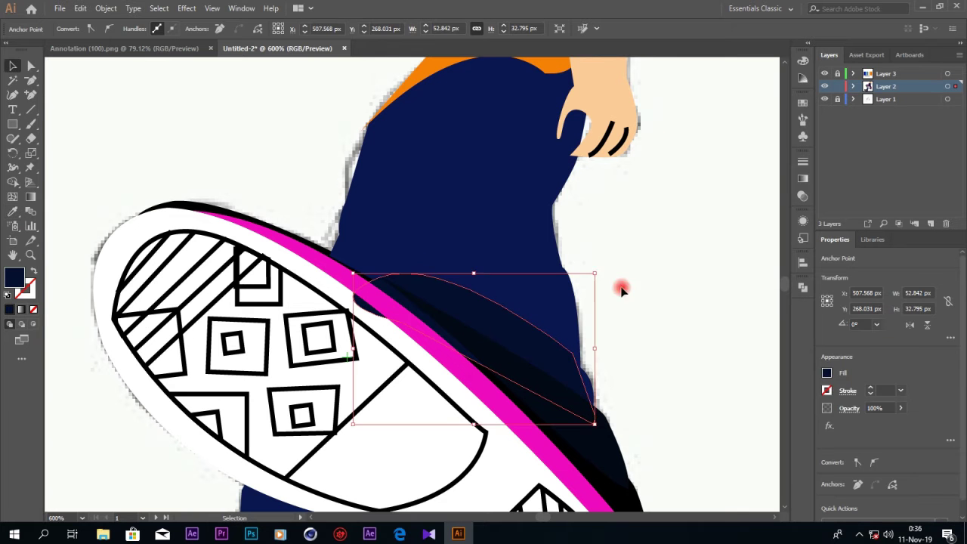
right_click(416, 296)
click(611, 261)
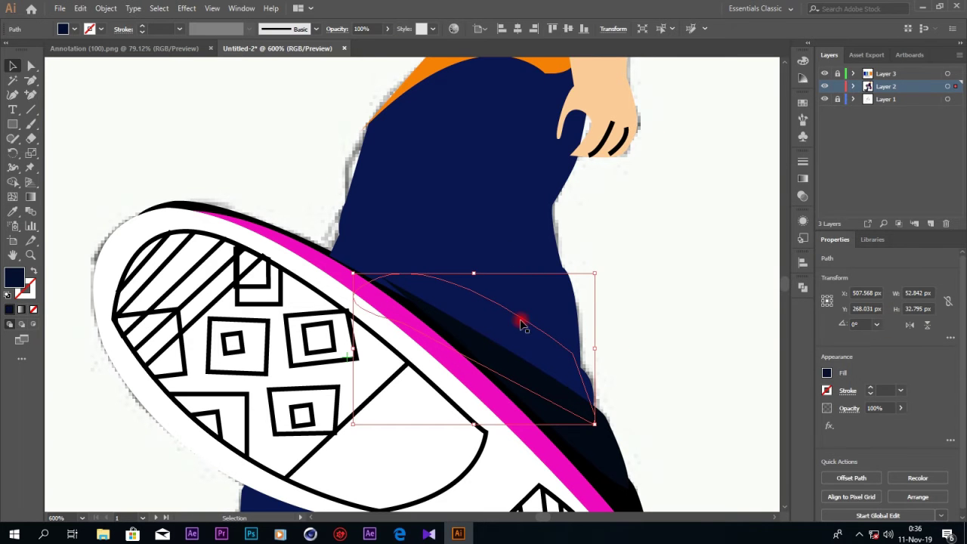
Step: Move the dark shading path above the pants in Layer 2
click(854, 87)
scroll(895, 151, down, 10)
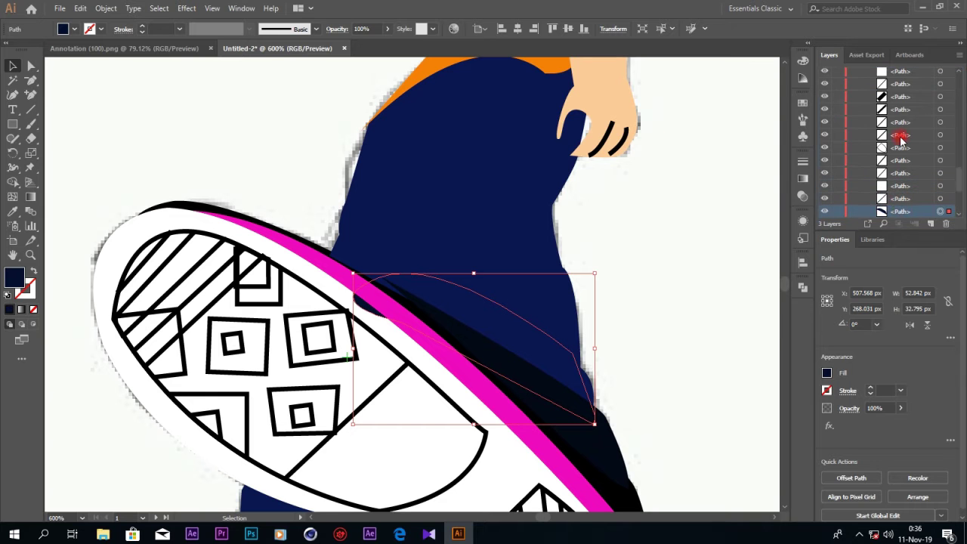
scroll(900, 140, down, 5)
scroll(906, 148, up, 4)
scroll(914, 157, down, 5)
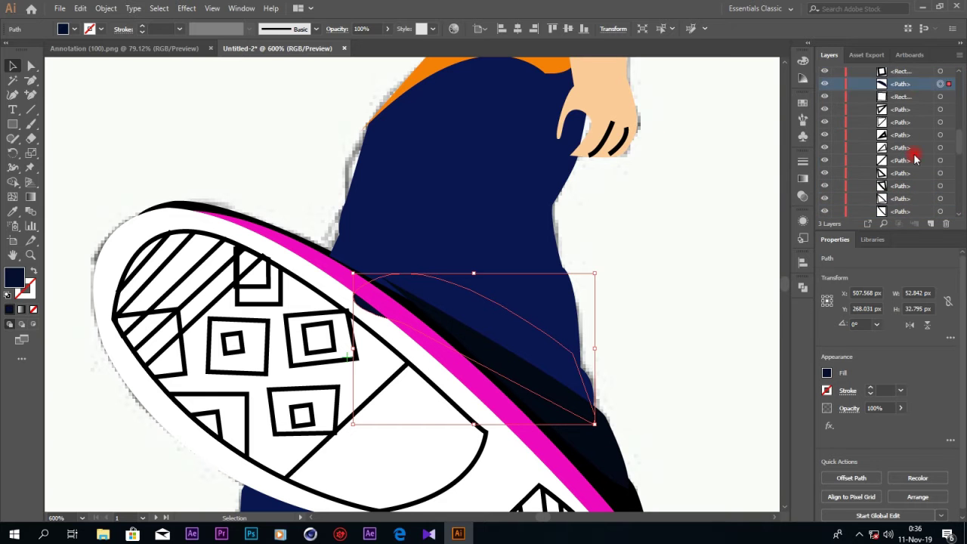
drag(914, 156, 903, 106)
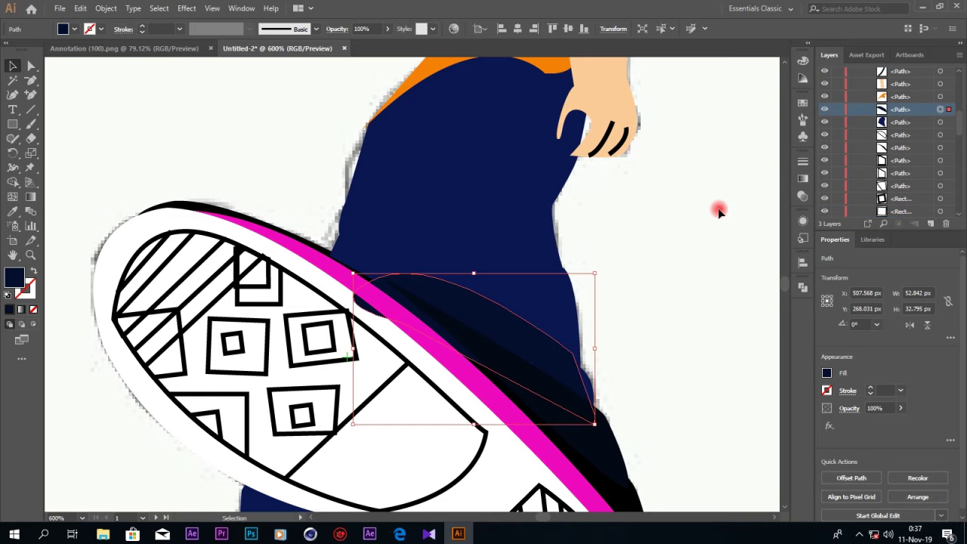
Step: Add anchor points to another dark shading path on the pants
click(533, 376)
scroll(910, 136, down, 5)
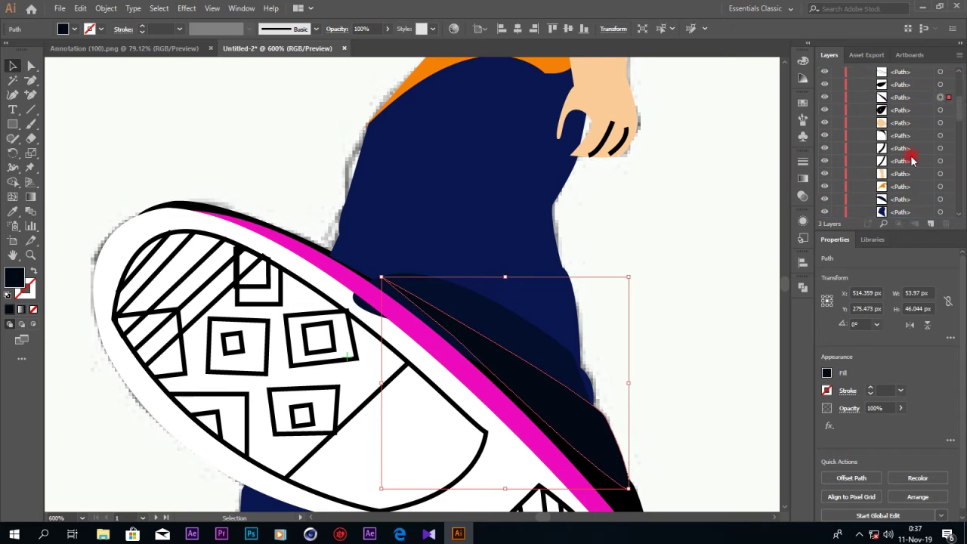
key(plus)
scroll(598, 388, up, 2)
scroll(718, 459, up, 1)
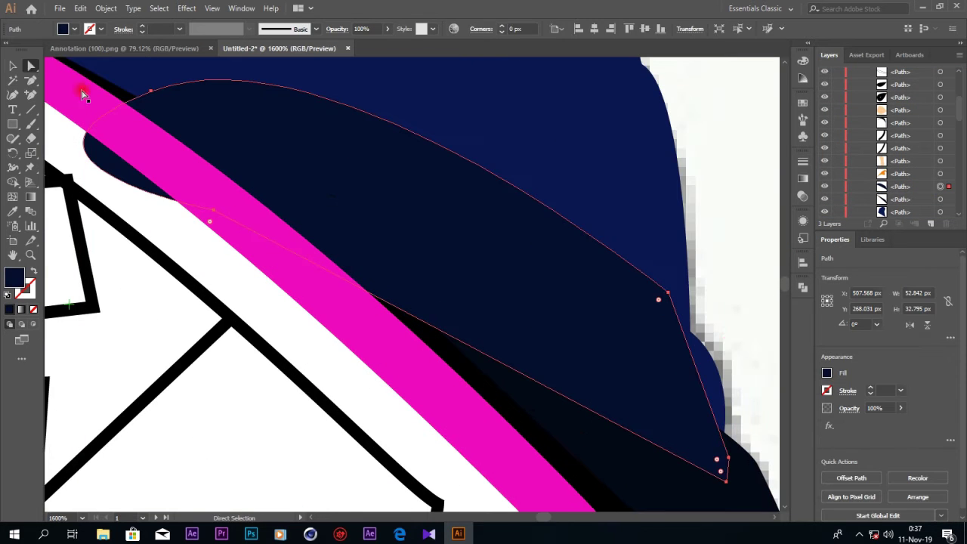
click(700, 384)
click(32, 65)
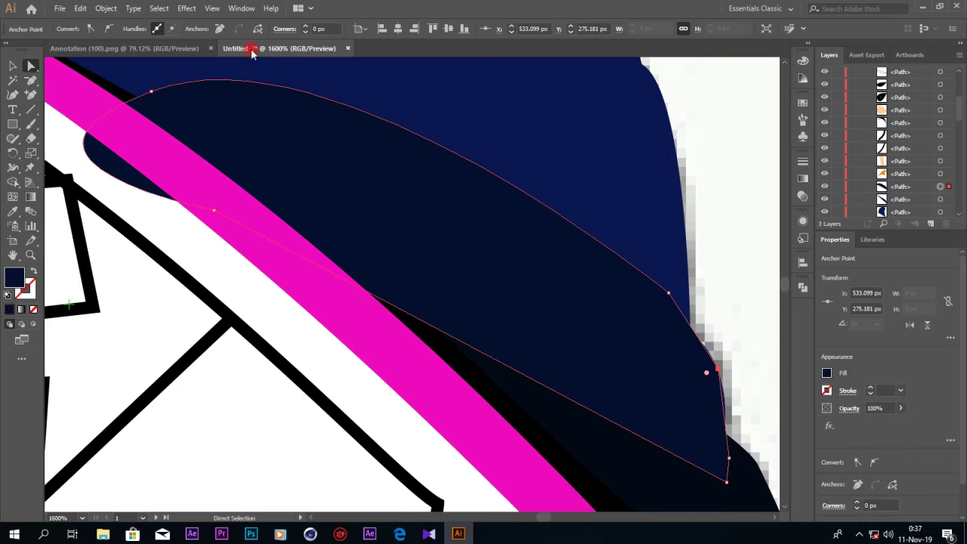
Step: Select the whole dark shading shape and return to Direct Selection for anchor edits
scroll(151, 227, up, 1)
key(shift+=)
key(a)
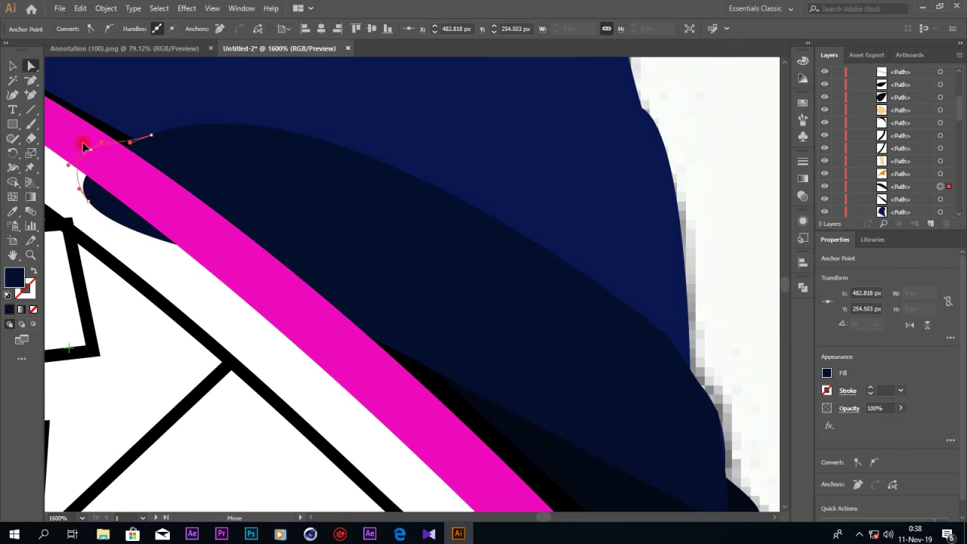
scroll(139, 199, up, 1)
scroll(138, 199, left, 1)
scroll(684, 344, down, 3)
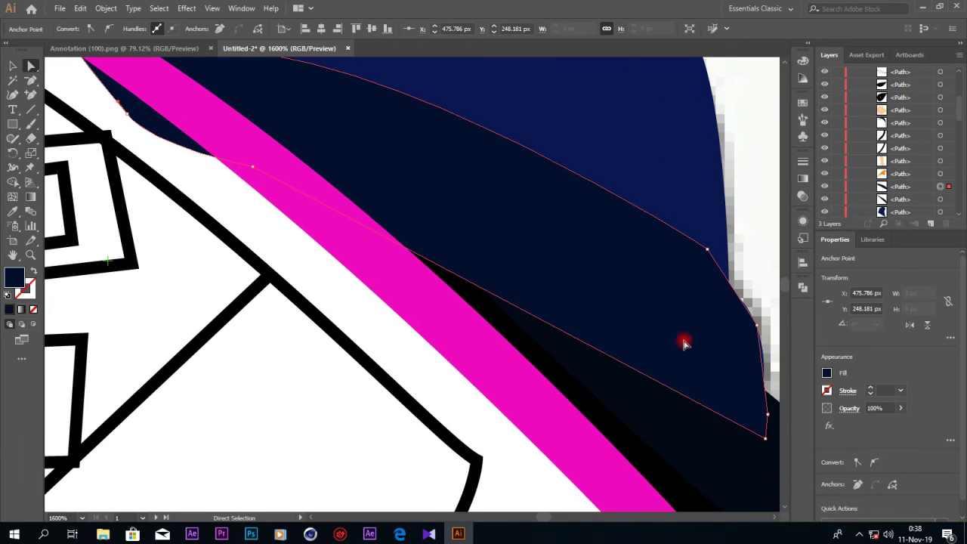
scroll(453, 265, down, 3)
Step: Change the dark shading path's stacking order and zoom out to the whole figure
scroll(630, 399, down, 1)
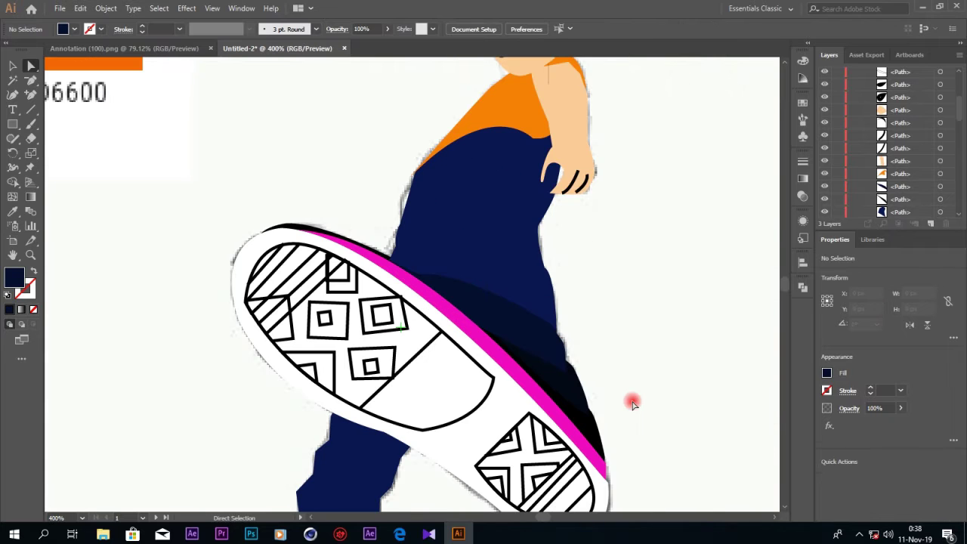
click(576, 404)
right_click(576, 404)
click(720, 313)
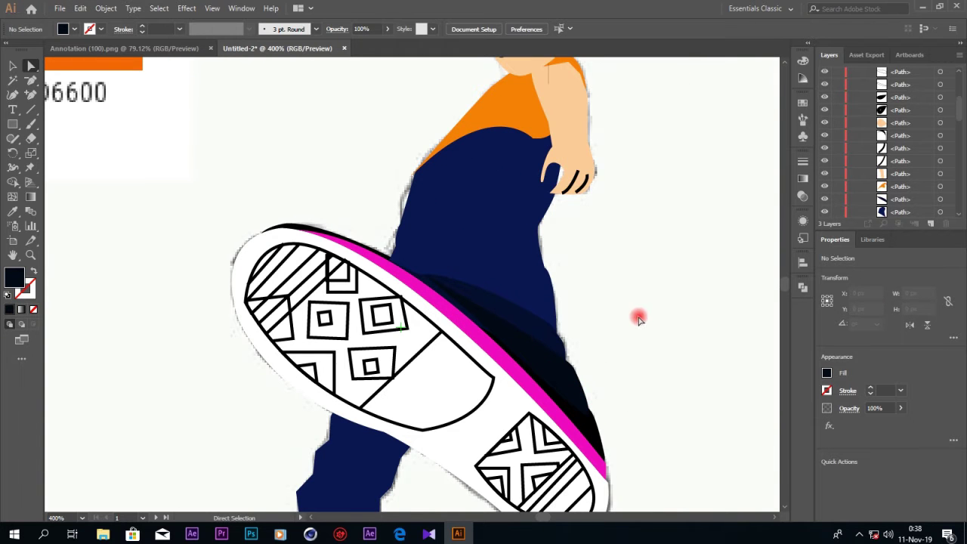
key(ctrl+minus)
key(ctrl+minus)
Step: Eyedrop dark navy onto the lower sneaker's upper and white onto its sole
click(300, 389)
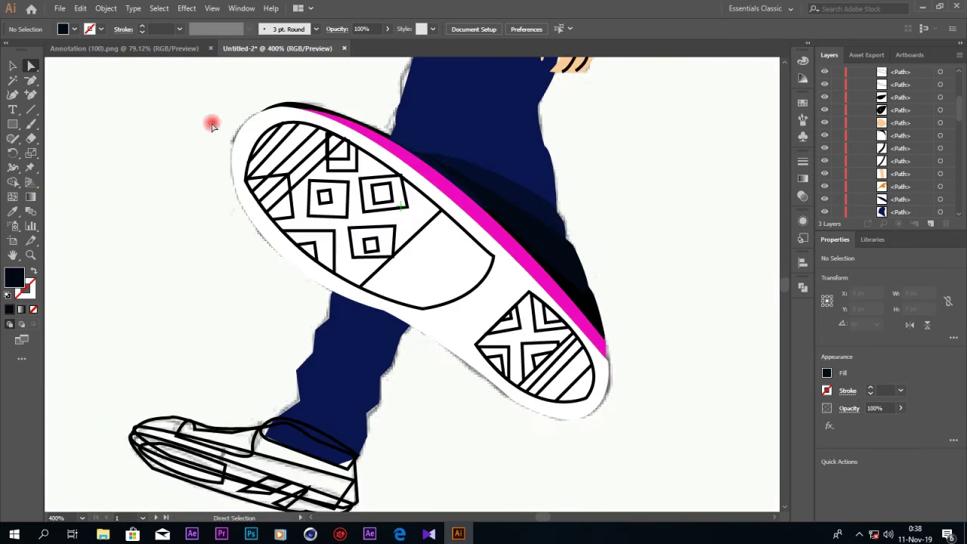
key(ctrl+plus)
scroll(135, 353, up, 3)
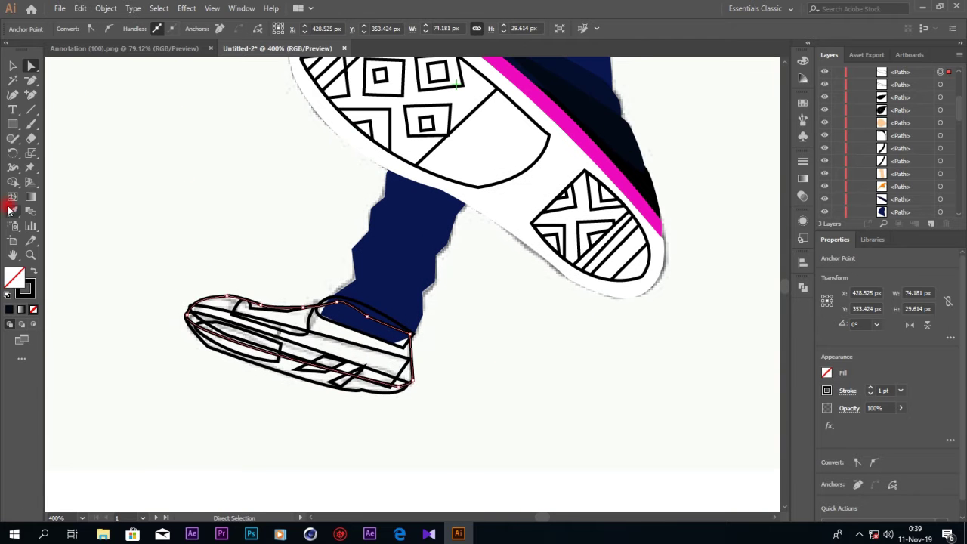
key(i)
click(609, 169)
click(400, 388)
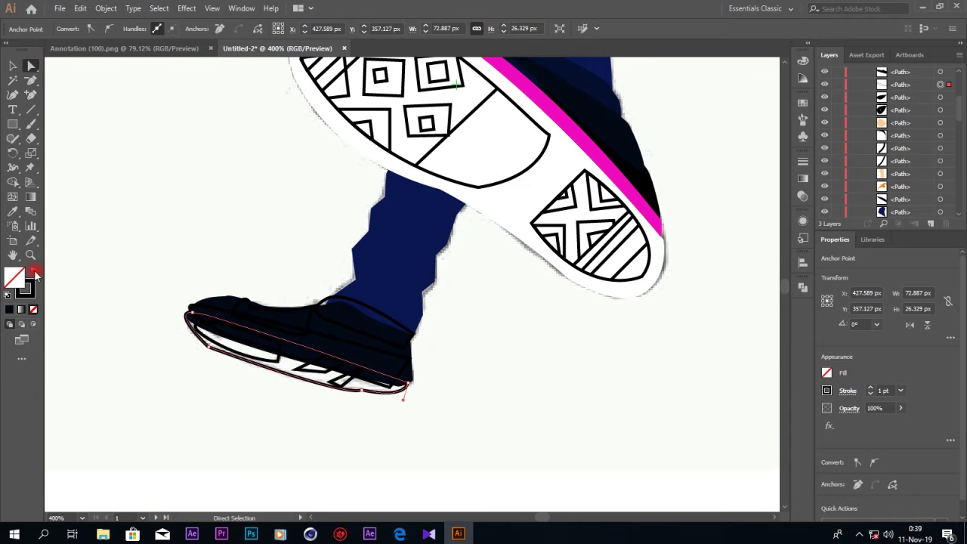
click(479, 170)
click(280, 356)
scroll(745, 291, down, 2)
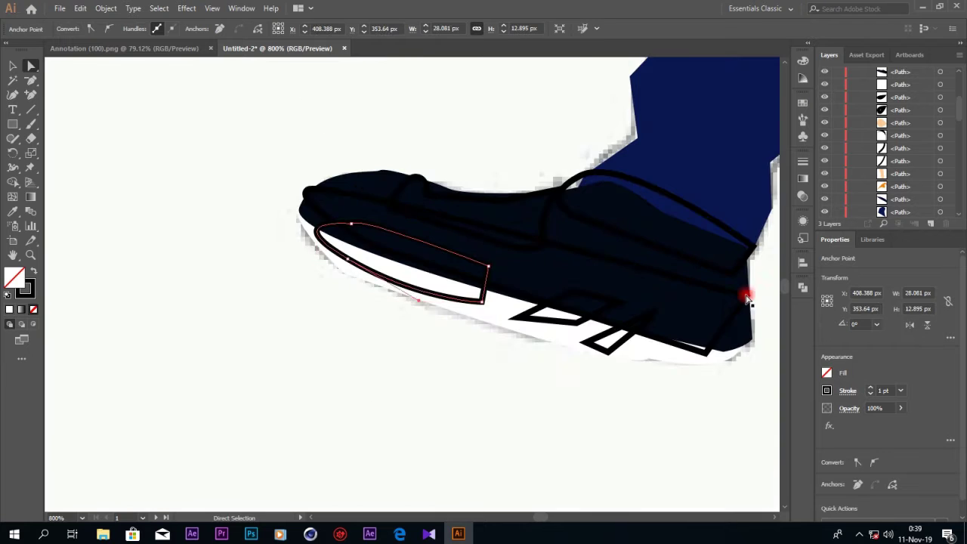
scroll(692, 232, up, 2)
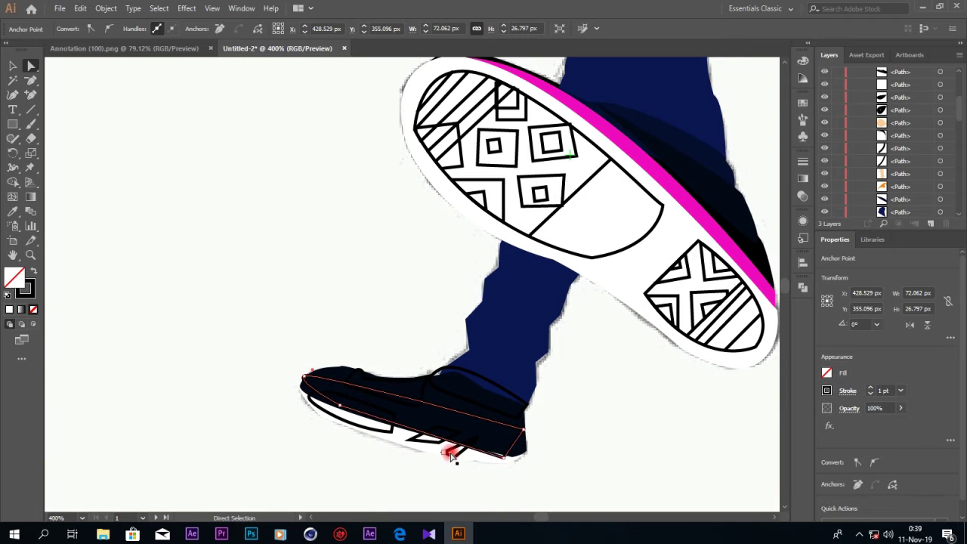
Step: Eyedrop magenta onto the lower sneaker's sole path and turn it into a magenta outline
key(i)
click(696, 215)
click(31, 66)
click(33, 270)
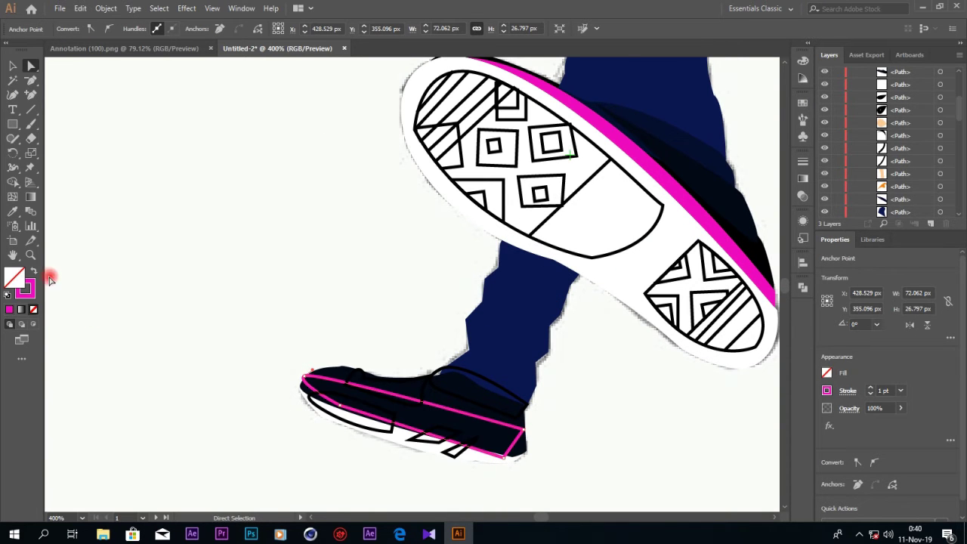
key(d)
key(ctrl+plus)
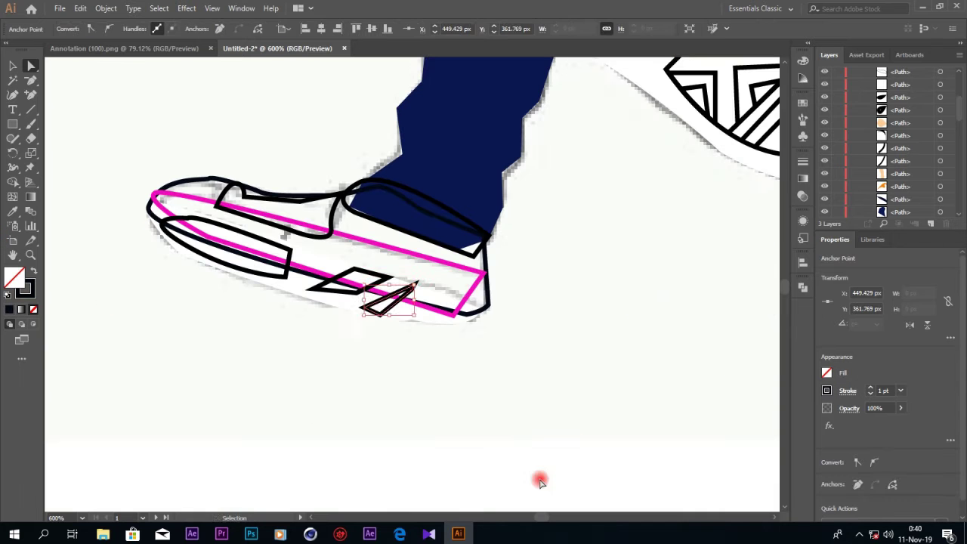
key(shift+x)
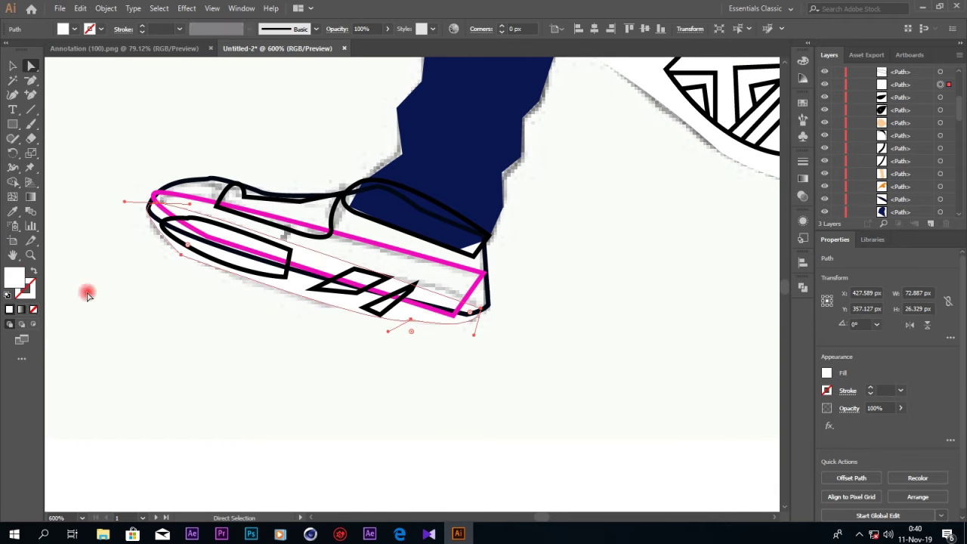
Step: Round the sole outline's corners and lower its bottom anchors to reshape the curve
click(484, 276)
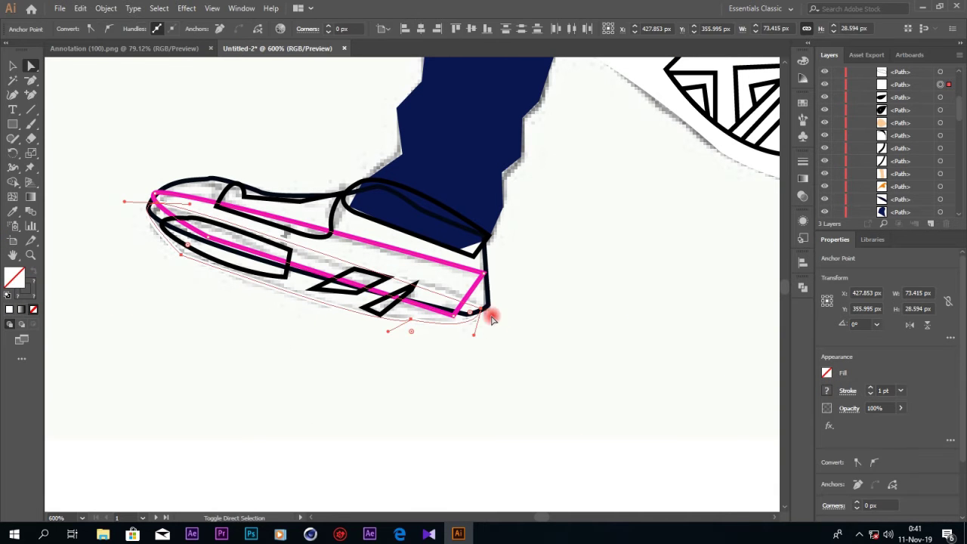
click(33, 242)
click(531, 339)
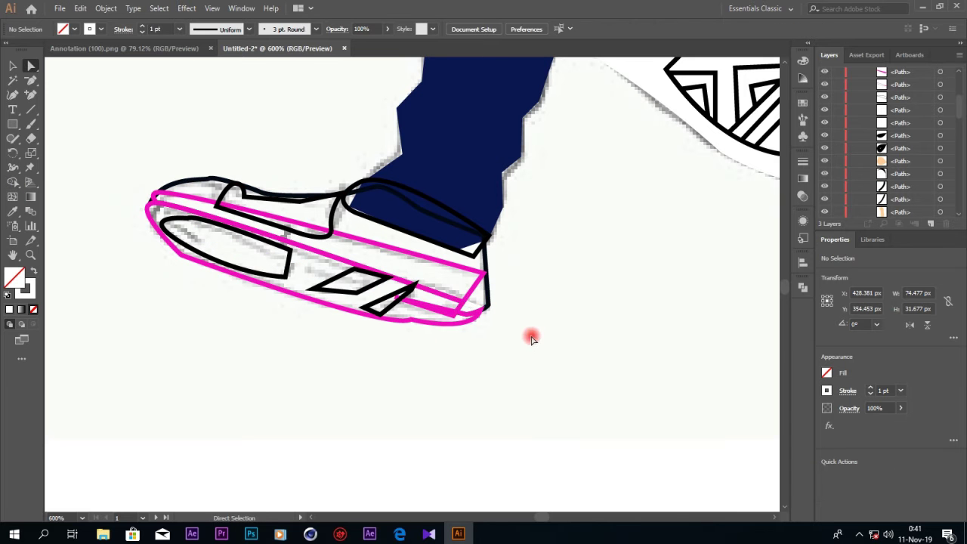
click(464, 308)
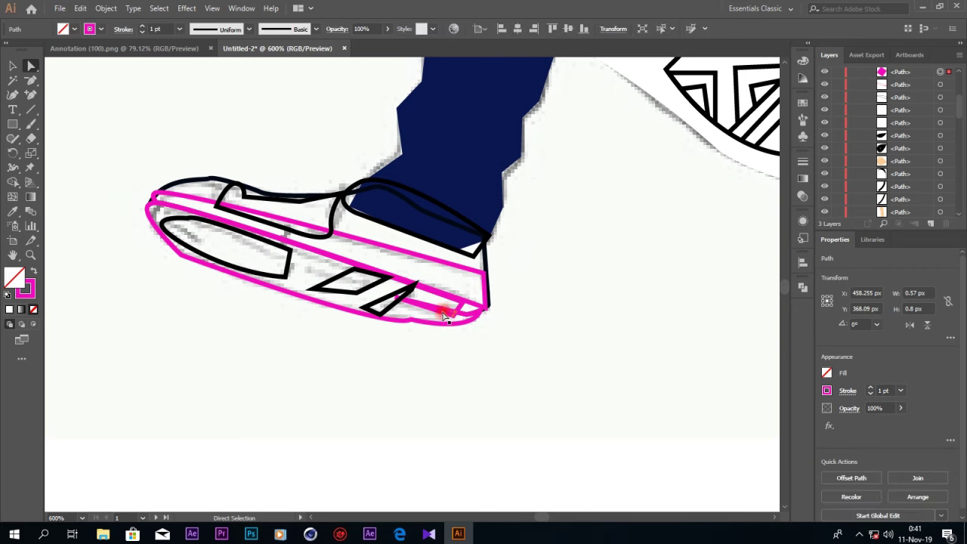
click(457, 316)
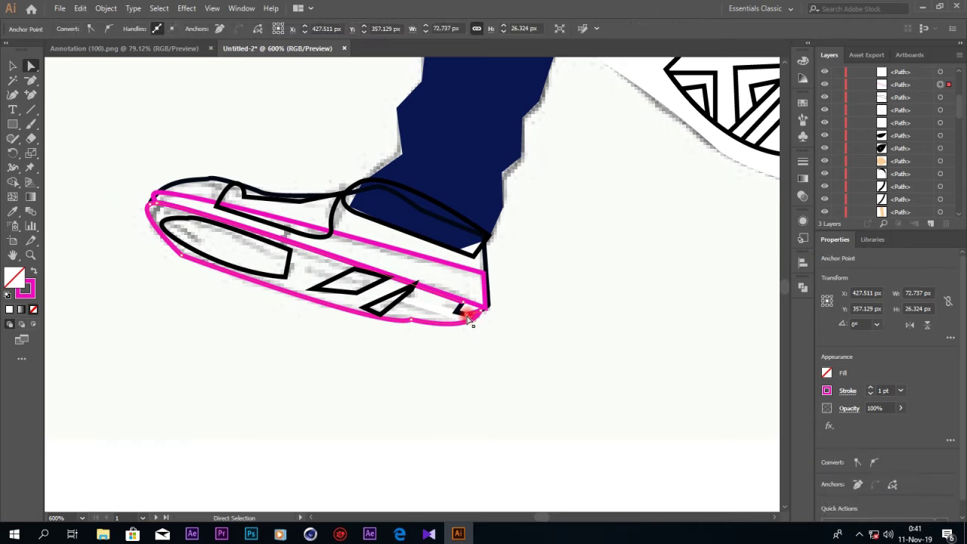
click(388, 333)
drag(416, 325, 416, 330)
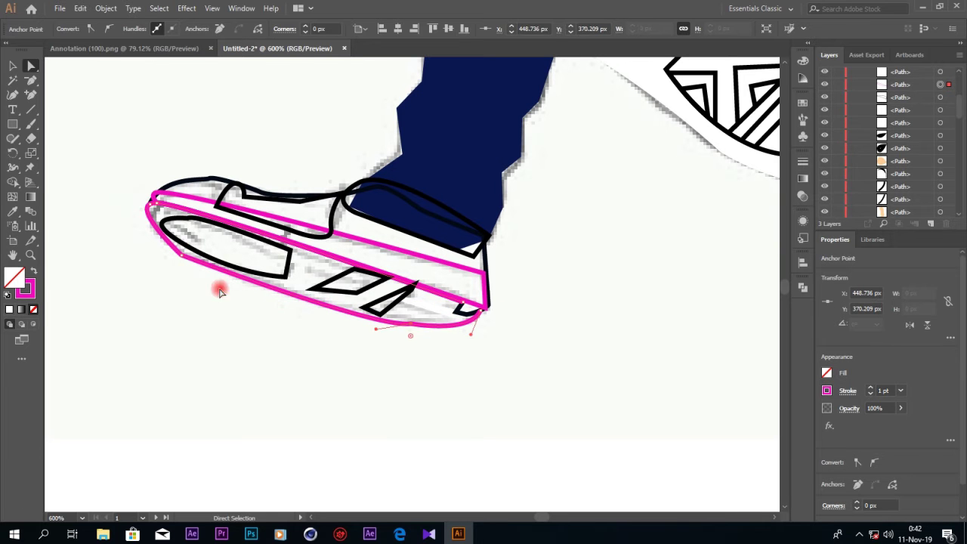
drag(190, 262, 188, 261)
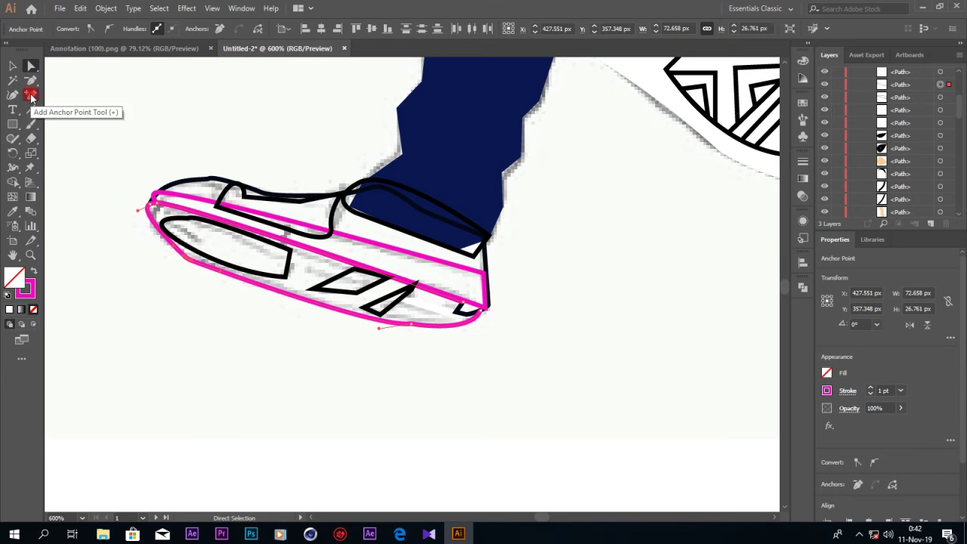
Step: Nudge the magenta sole's front corner at high zoom, then check anchors along its bottom edge
key(ctrl+plus)
key(ctrl+plus)
key(ctrl+plus)
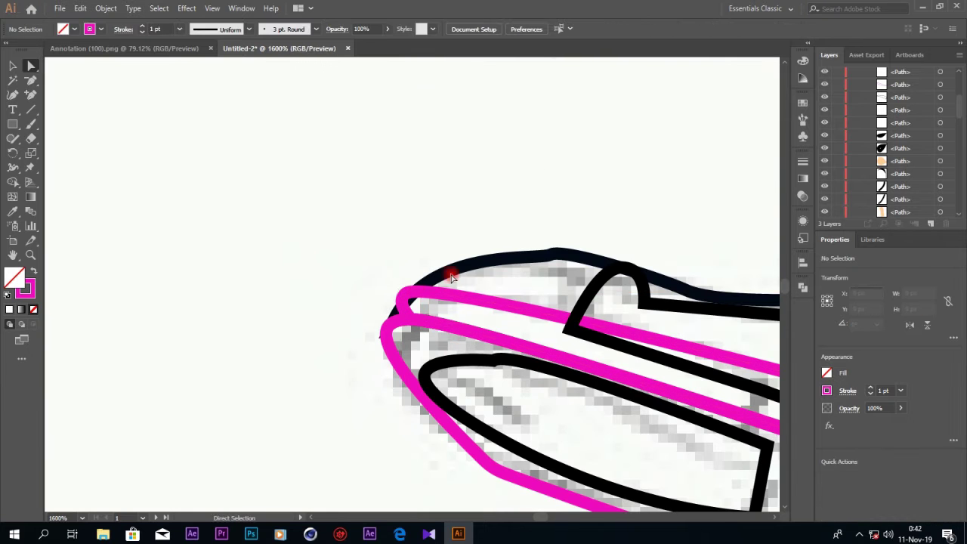
drag(407, 298, 418, 296)
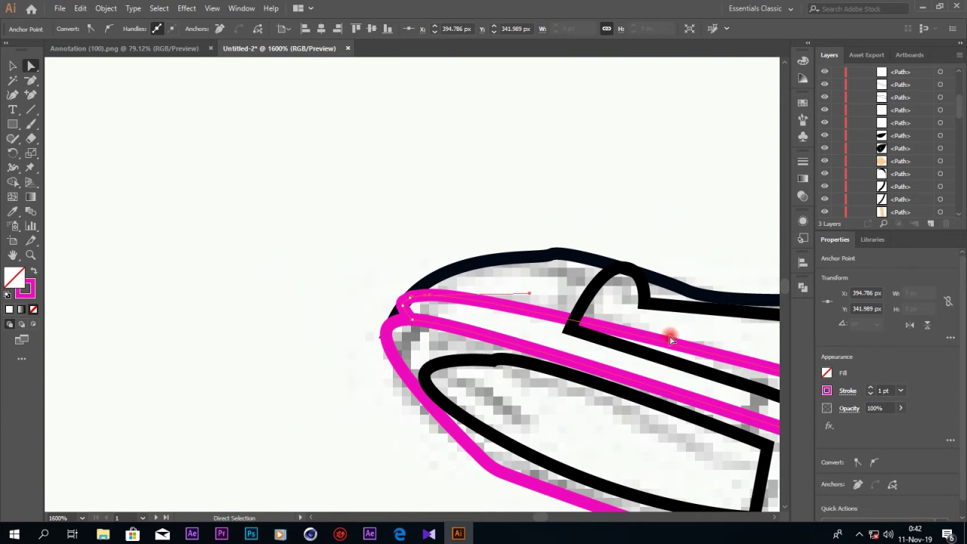
key(ctrl+minus)
key(ctrl+minus)
key(ctrl+minus)
click(630, 355)
click(442, 284)
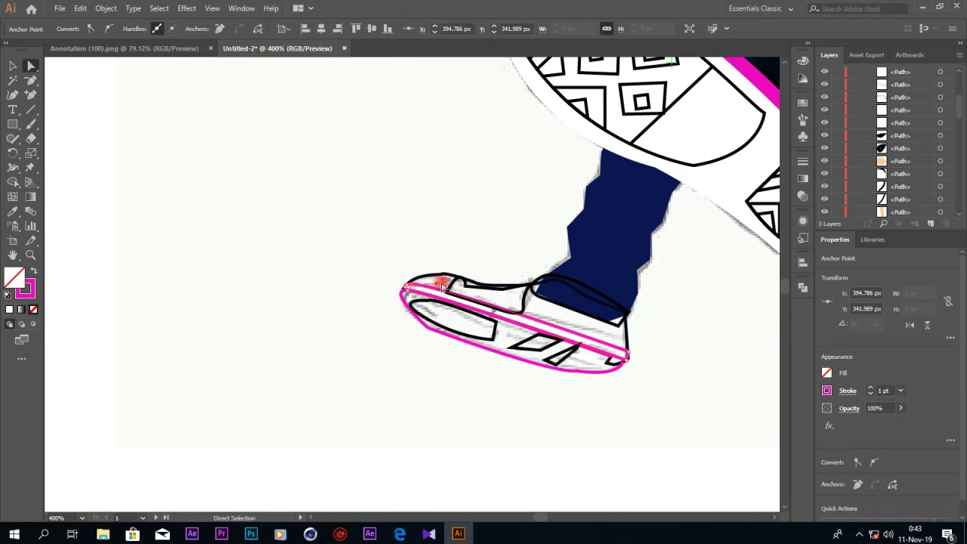
click(512, 365)
click(497, 339)
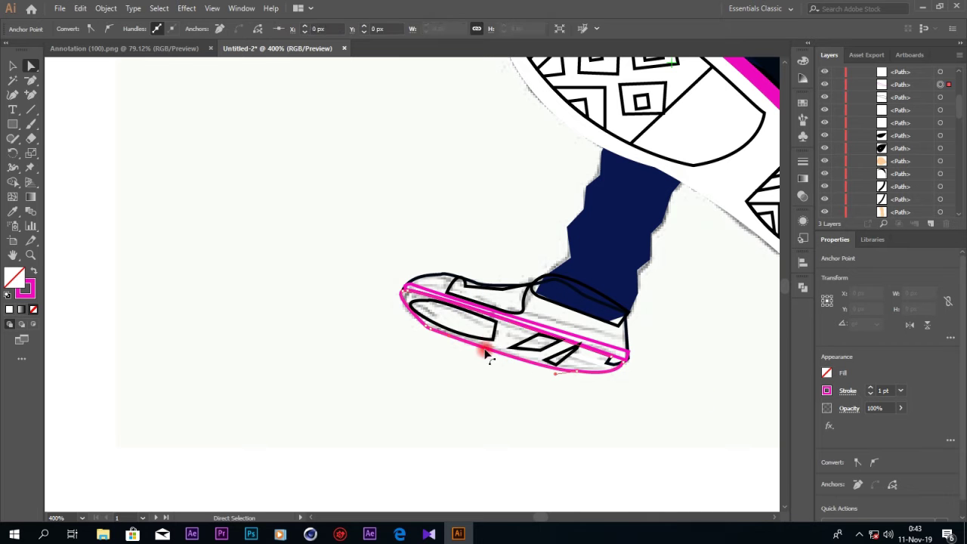
right_click(504, 336)
click(615, 367)
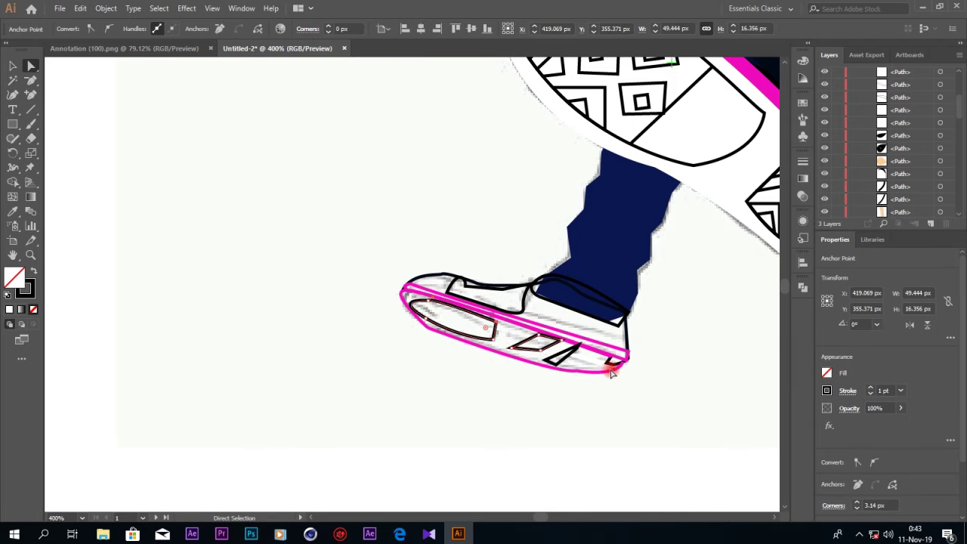
Step: Turn the lower sneaker's magenta sole outline into a white-filled sole
key(ctrl+minus)
click(411, 296)
key(shift+x)
double_click(827, 372)
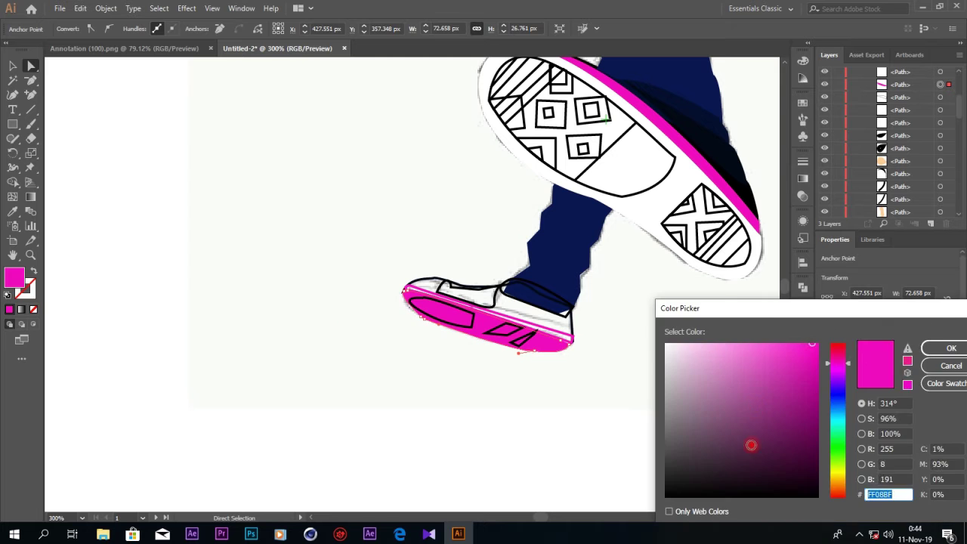
click(917, 354)
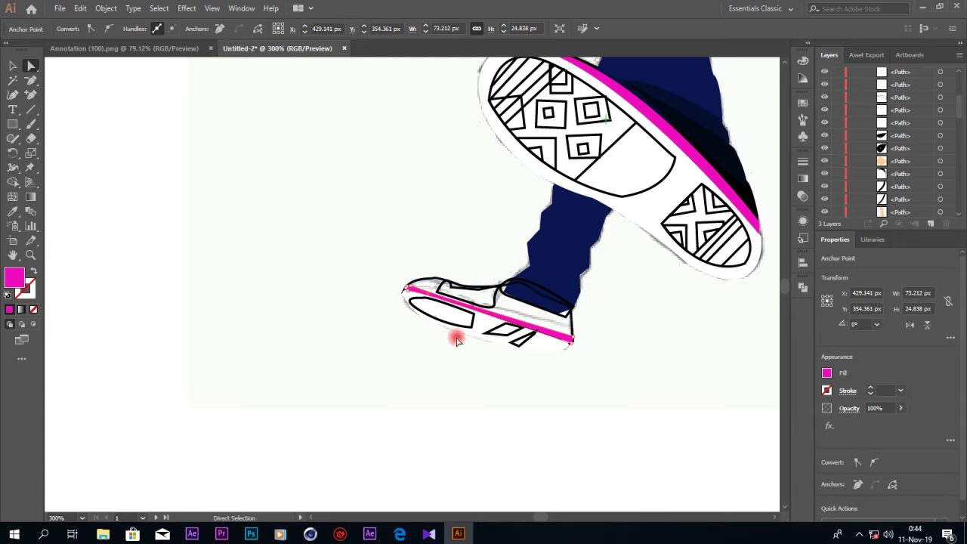
click(29, 284)
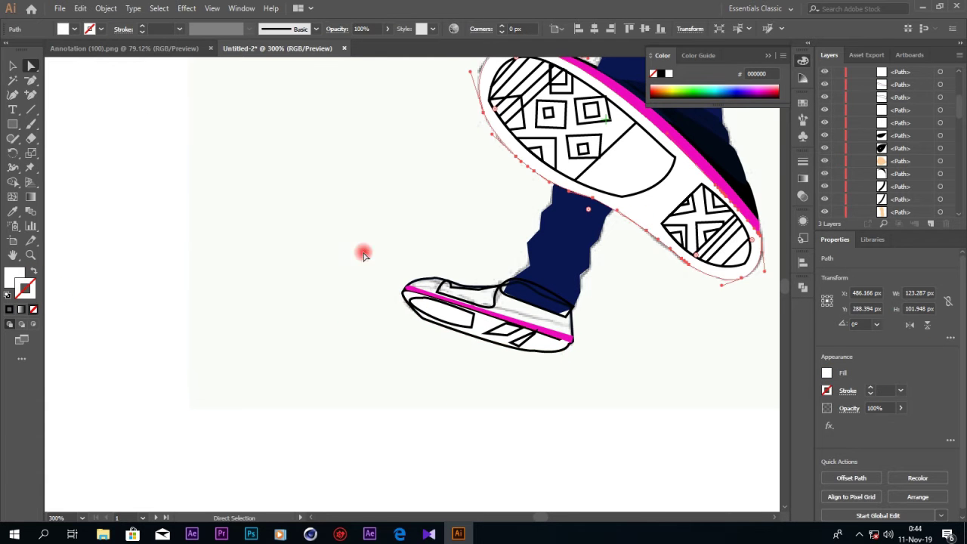
click(638, 383)
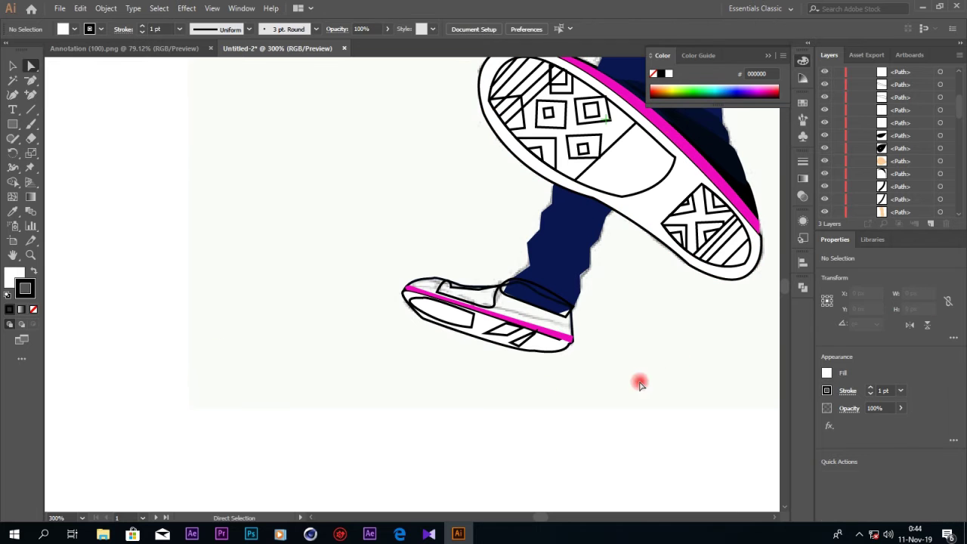
Step: Eyedrop dark navy onto the lower sneaker's upper, restack it, and fit the artboard
click(572, 327)
key(i)
click(740, 182)
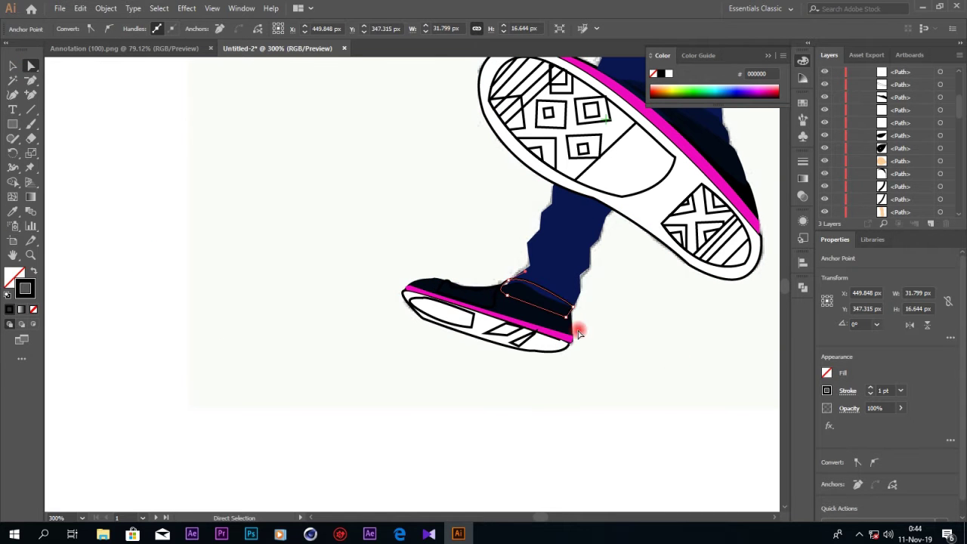
right_click(563, 304)
click(755, 250)
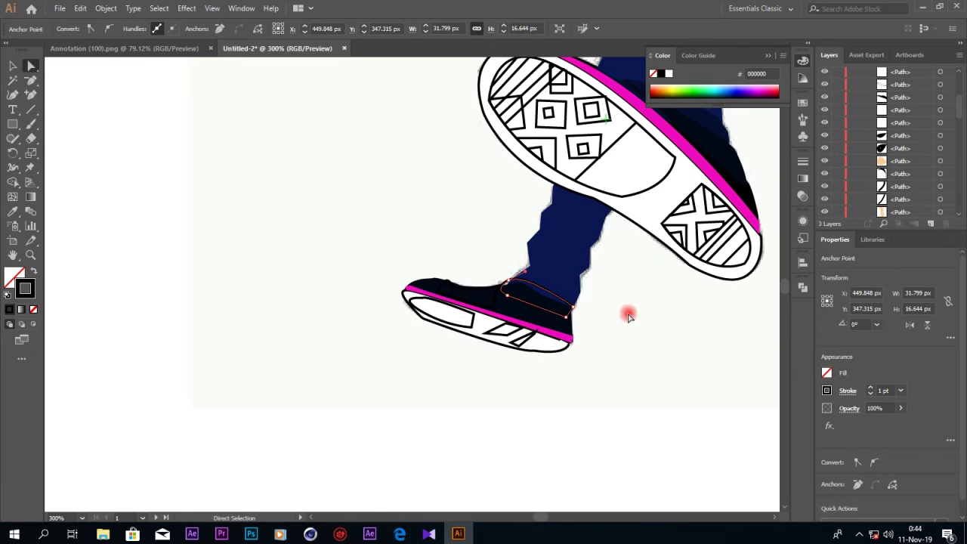
click(149, 319)
key(ctrl+0)
Step: Merge the striped pattern shapes on the raised sneaker sole and shift an inner anchor up and right
scroll(427, 366, up, 3)
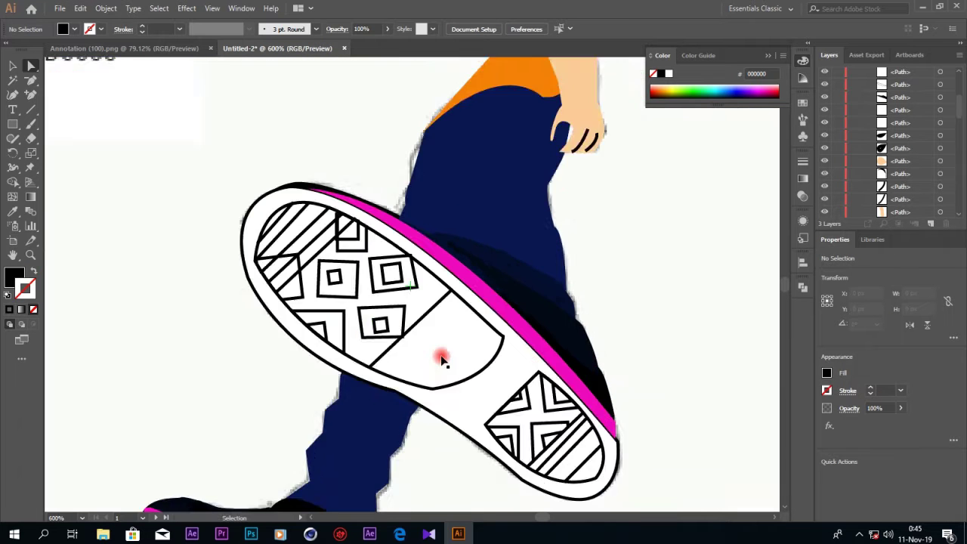
scroll(443, 355, up, 2)
click(313, 205)
click(249, 243)
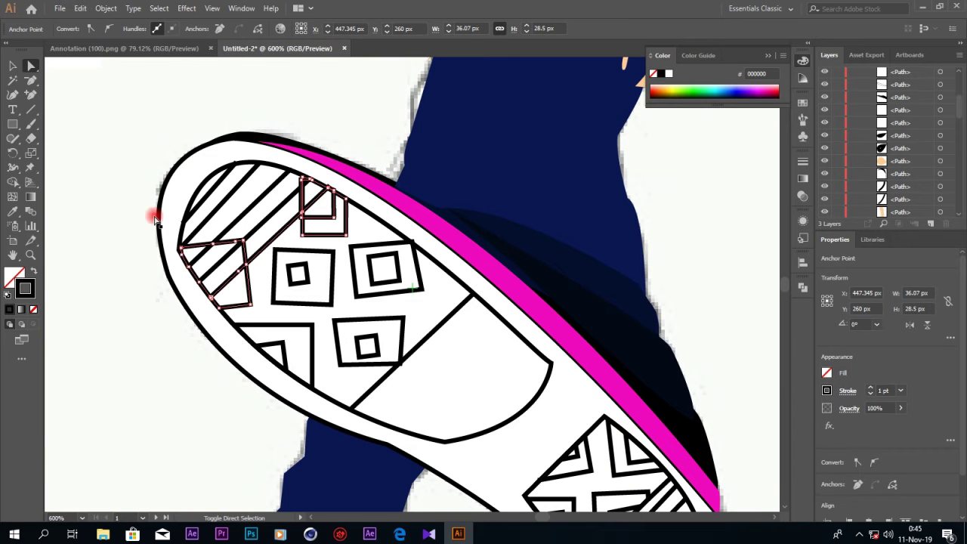
click(198, 226)
key(a)
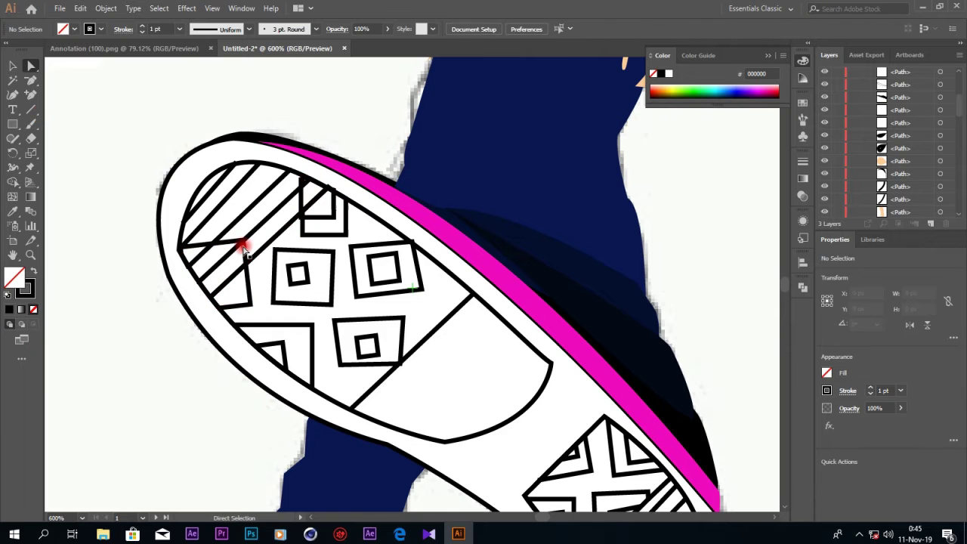
click(303, 195)
mouse_move(302, 189)
mouse_down()
mouse_move(340, 221)
mouse_move(327, 188)
mouse_up()
click(594, 308)
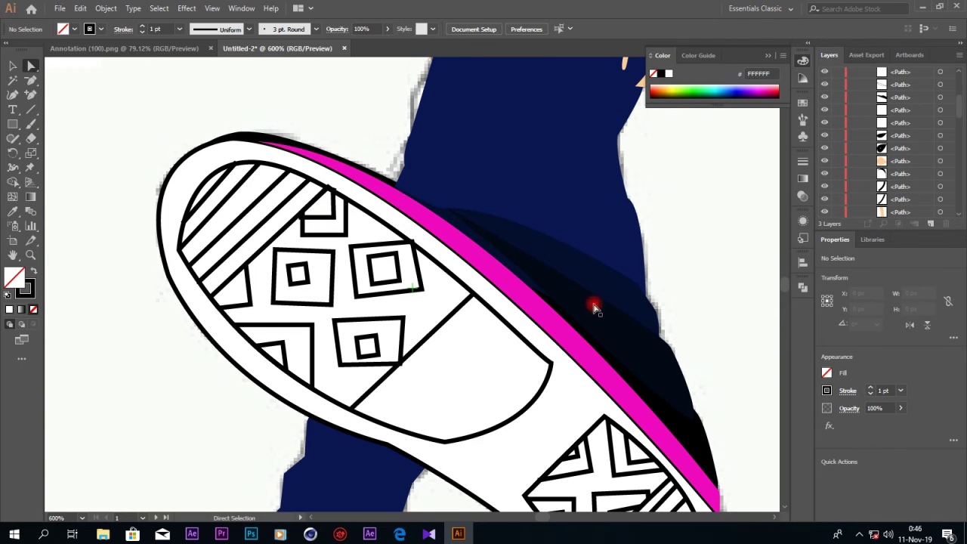
Step: Bring the dark shoe-top shading to the front, then bring the magenta stripe in front of it
click(471, 190)
right_click(380, 177)
click(471, 225)
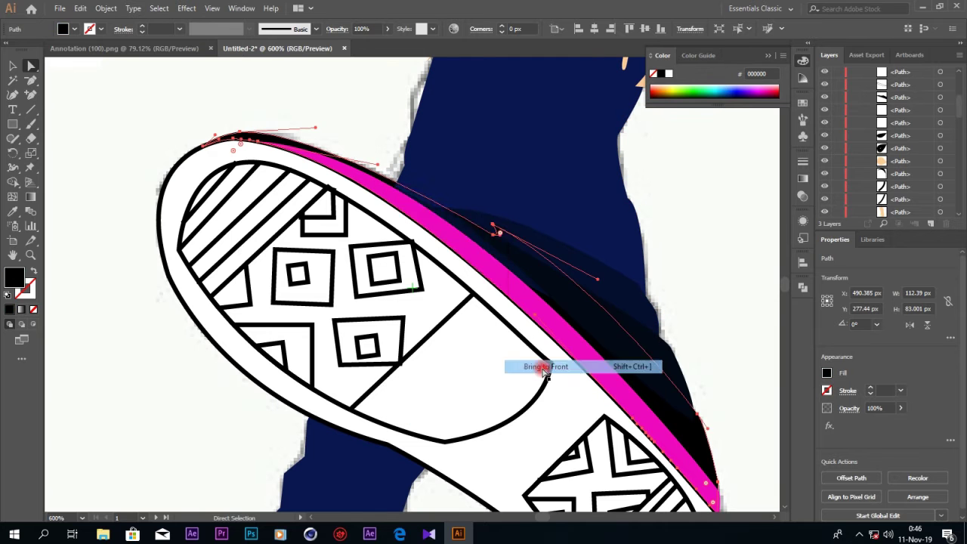
scroll(892, 143, up, 5)
click(948, 168)
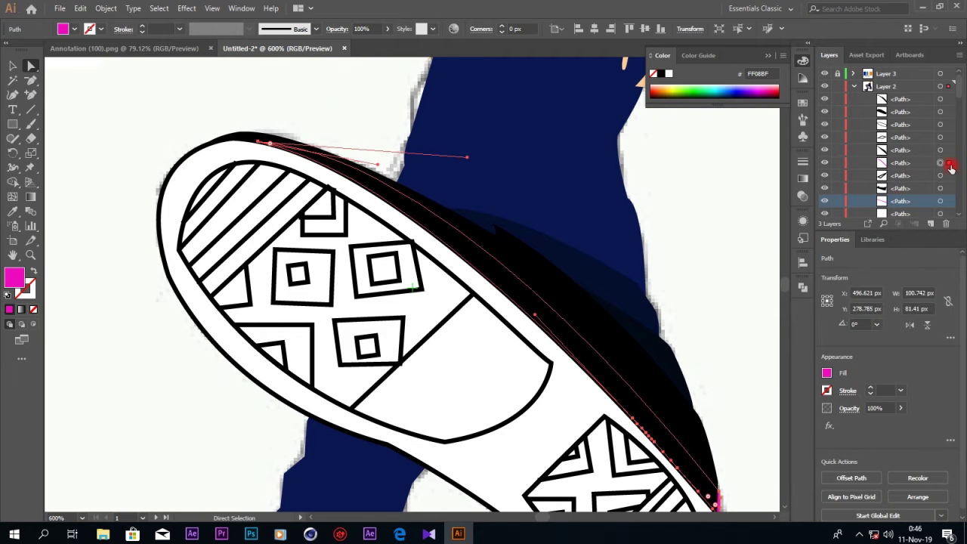
click(703, 268)
right_click(643, 338)
click(729, 282)
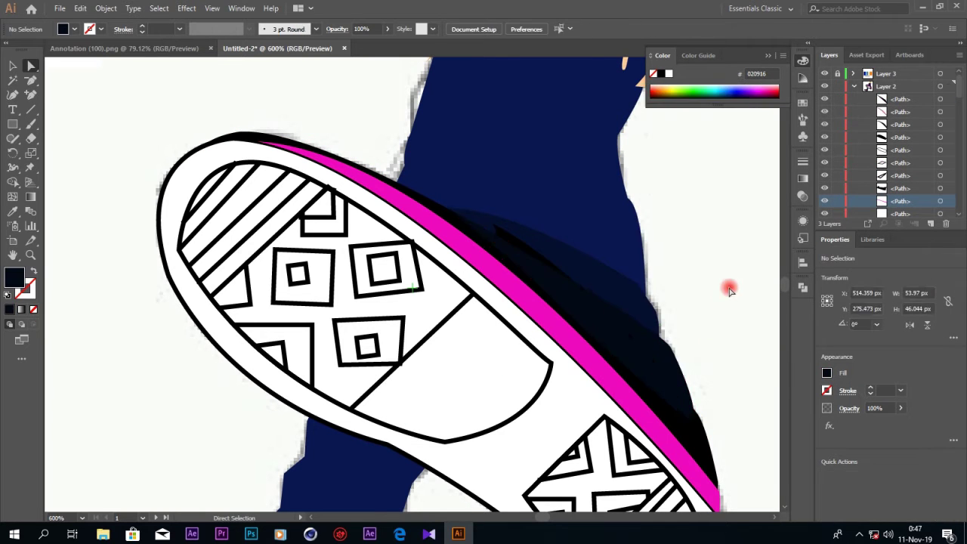
scroll(719, 399, down, 3)
click(719, 399)
scroll(737, 395, up, 3)
Step: Send the arm behind the shirt and pants, and move the face one step forward
scroll(604, 340, up, 8)
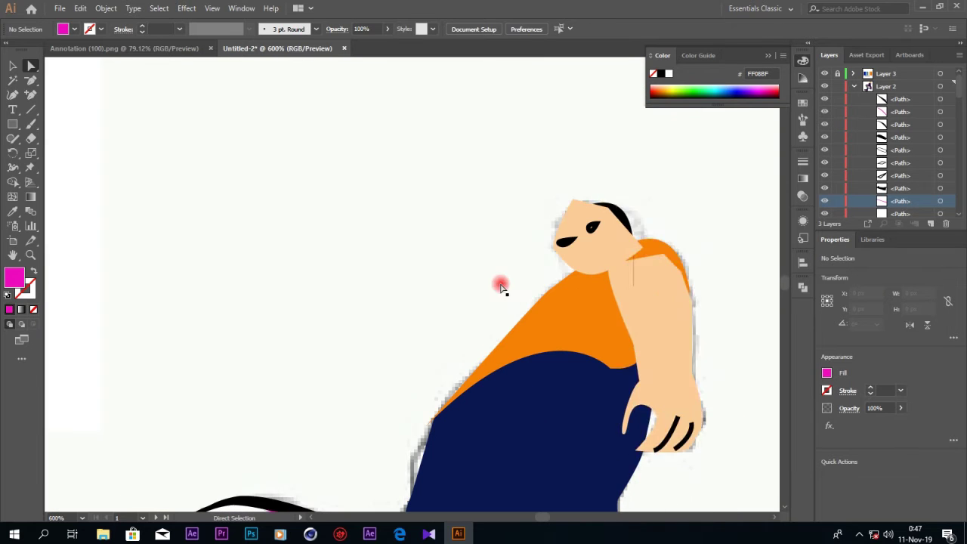
right_click(618, 214)
click(725, 284)
right_click(656, 321)
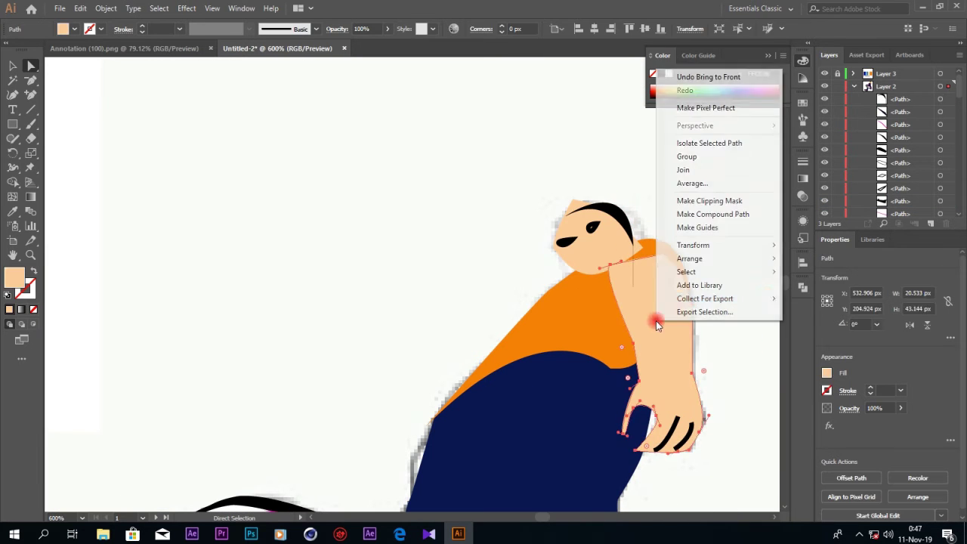
click(699, 296)
click(747, 346)
right_click(621, 260)
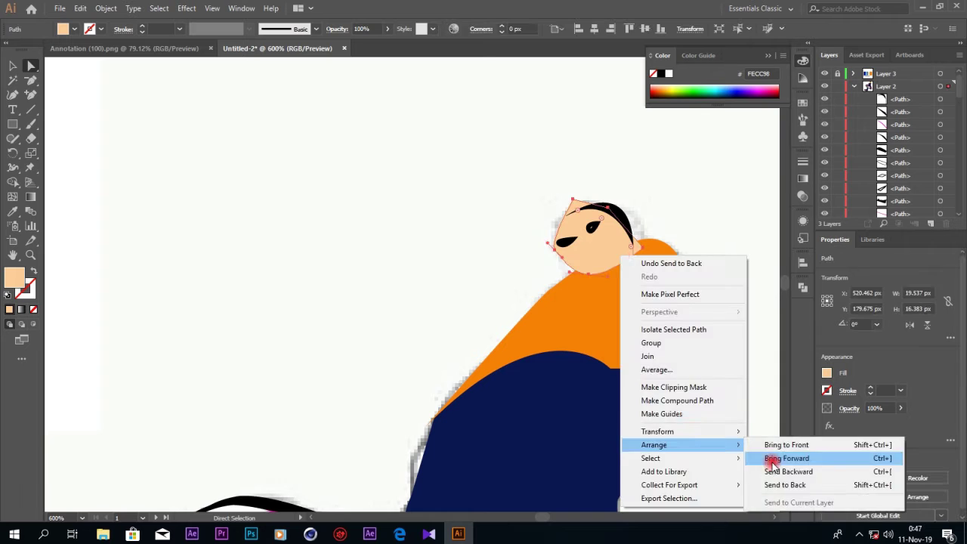
click(772, 458)
Step: Zoom in on the head and drag face anchors into a rounder top and left curve
click(597, 249)
key(ctrl+equal)
key(ctrl+equal)
key(ctrl+equal)
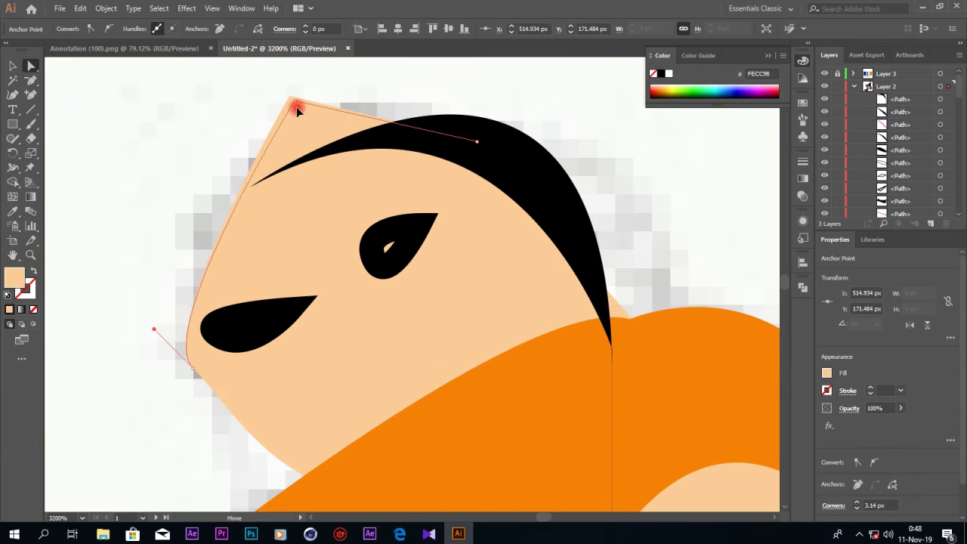
drag(290, 98, 331, 148)
key(plus)
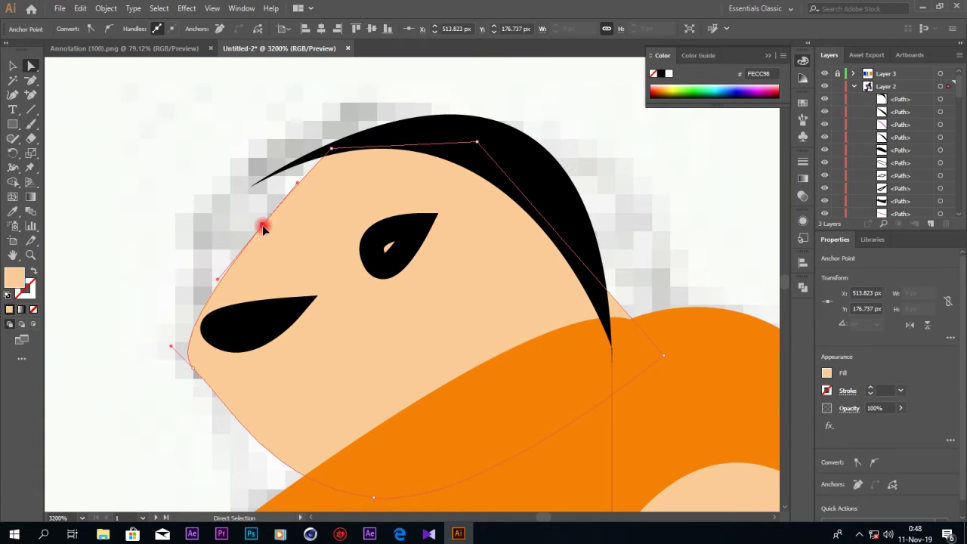
drag(262, 228, 263, 189)
drag(189, 365, 180, 340)
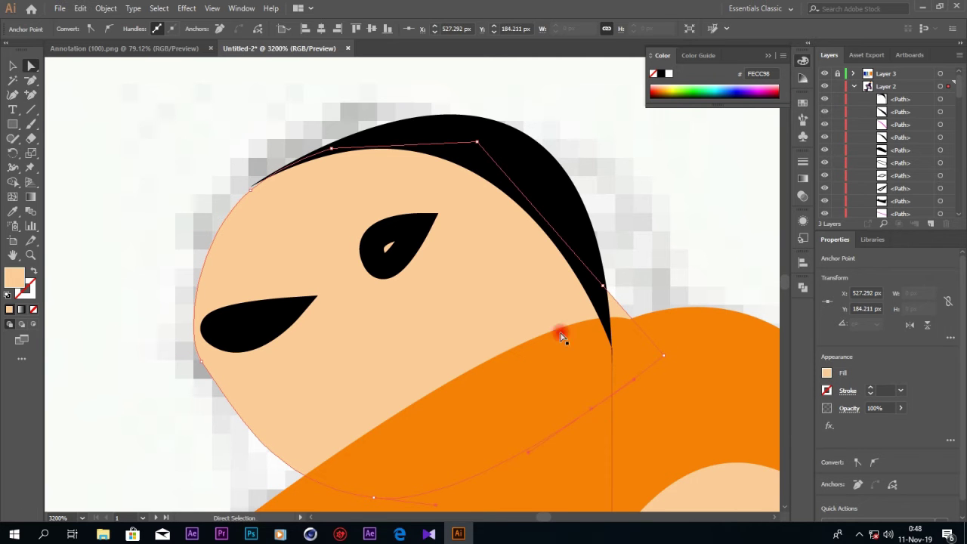
click(613, 354)
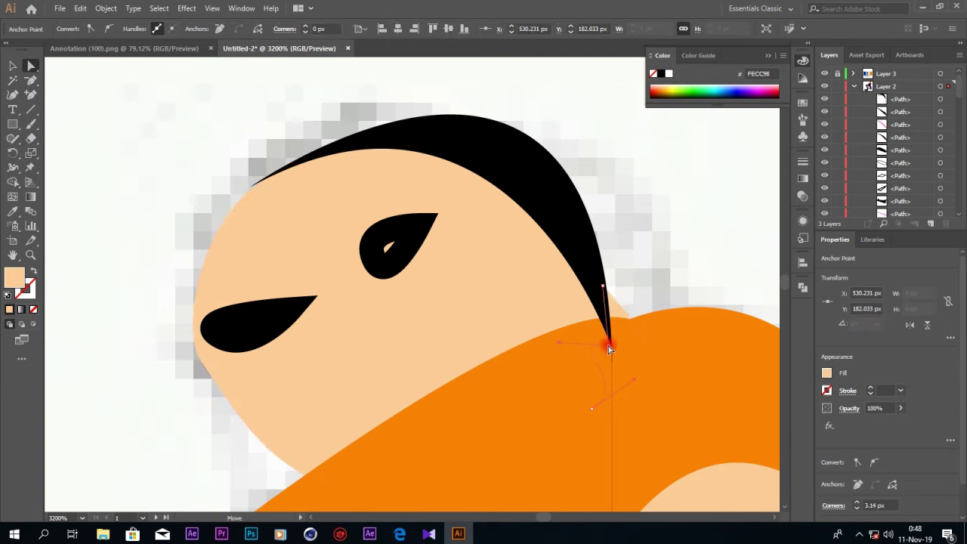
Step: Delete the stray vertical line below the black hair
click(583, 222)
scroll(632, 333, down, 2)
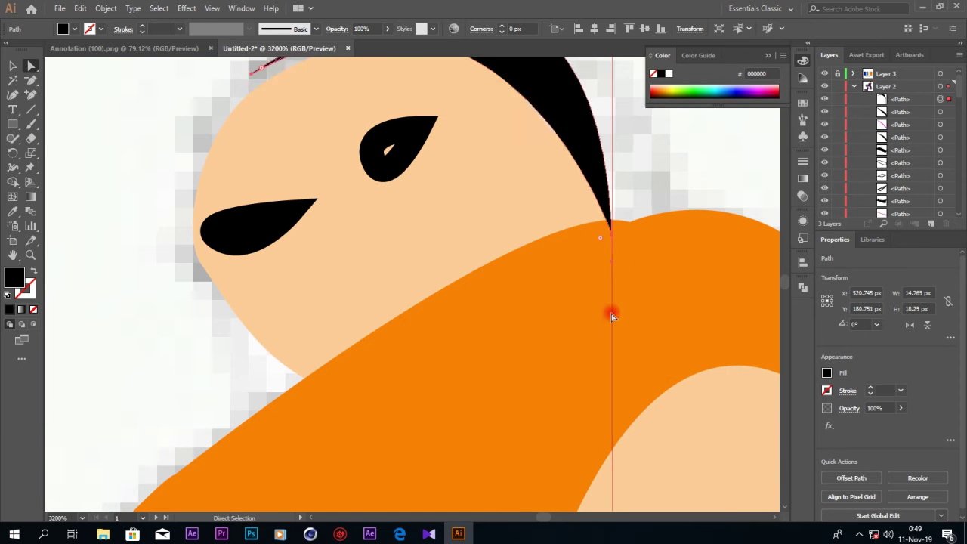
scroll(611, 314, down, 4)
scroll(634, 380, down, 2)
scroll(604, 118, up, 6)
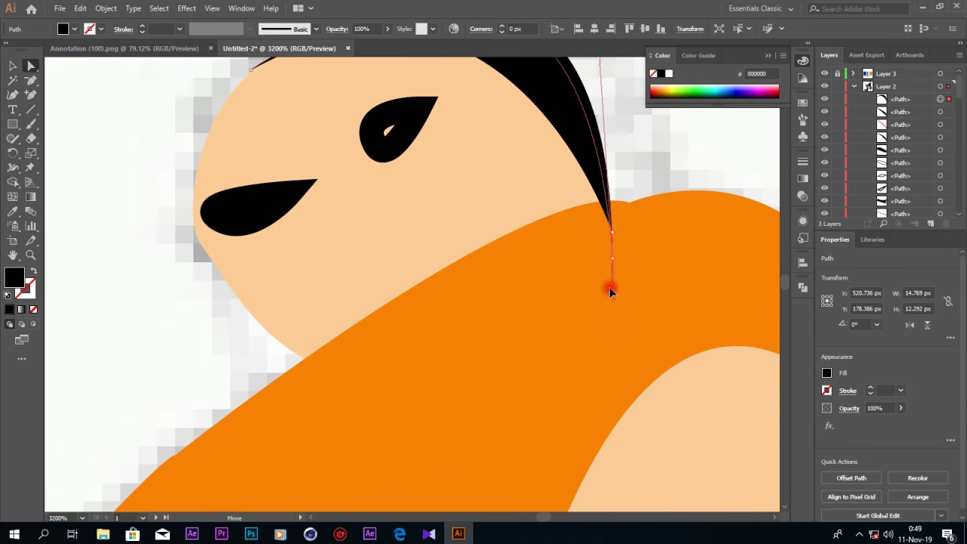
scroll(620, 266, up, 3)
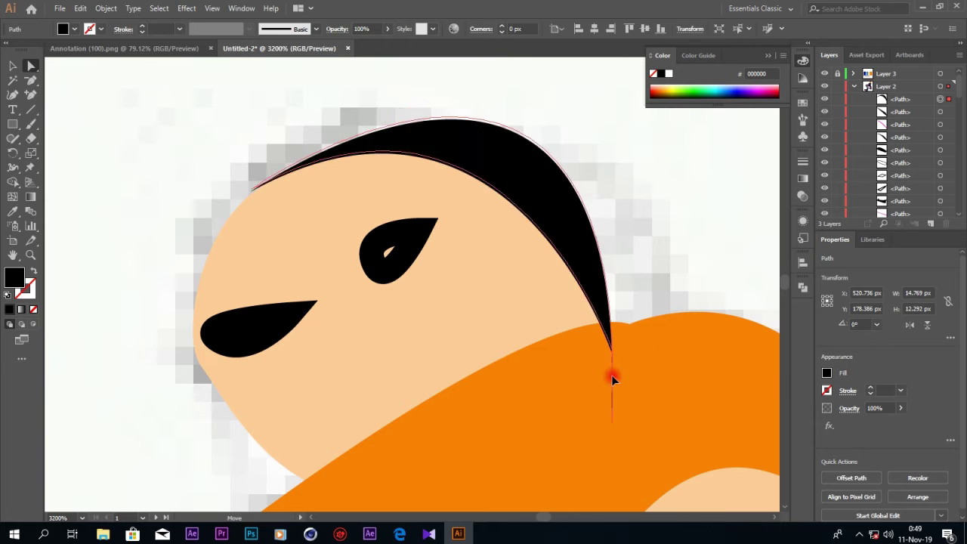
click(641, 371)
click(612, 384)
key(Delete)
click(31, 94)
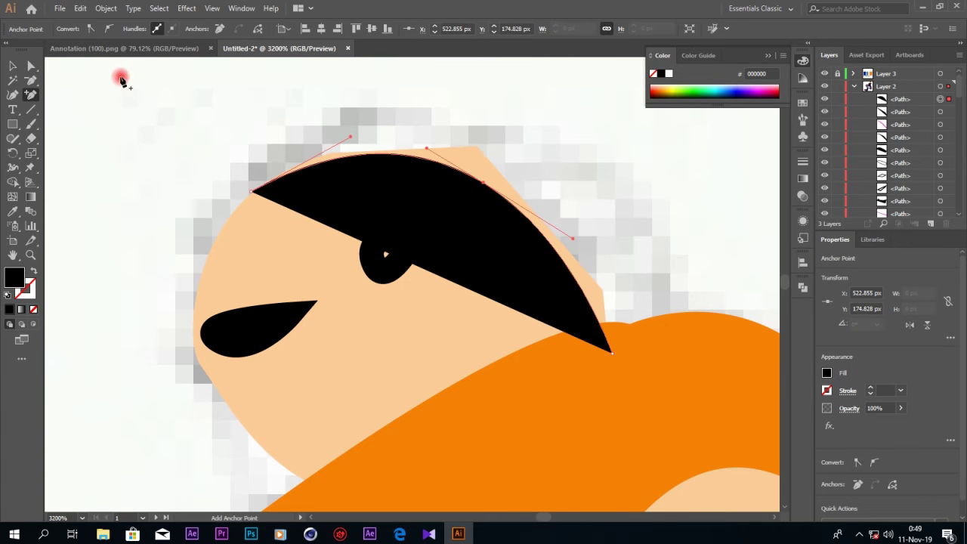
Step: Raise and bulge the hair's top and add a point to pull its right edge outward
drag(491, 174, 513, 140)
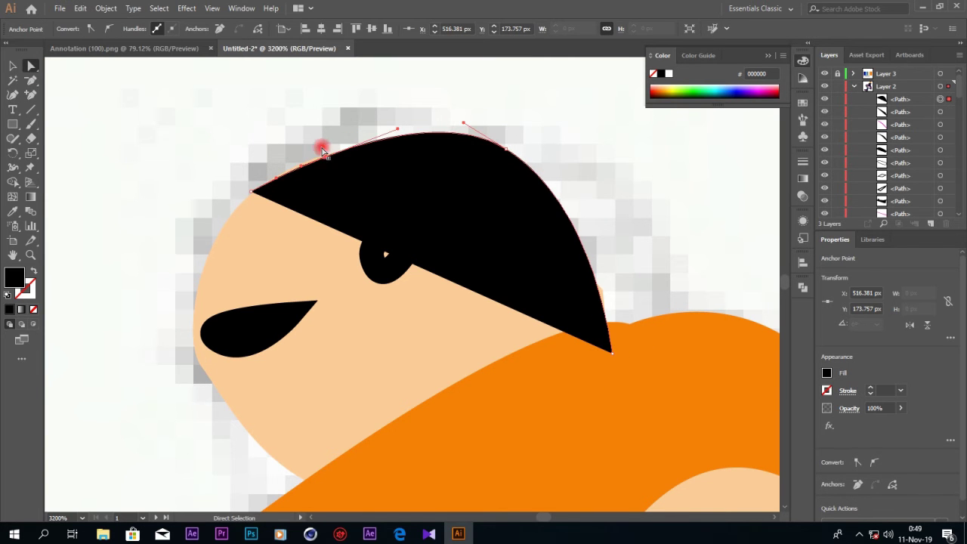
drag(323, 151, 389, 105)
drag(613, 209, 566, 207)
click(31, 94)
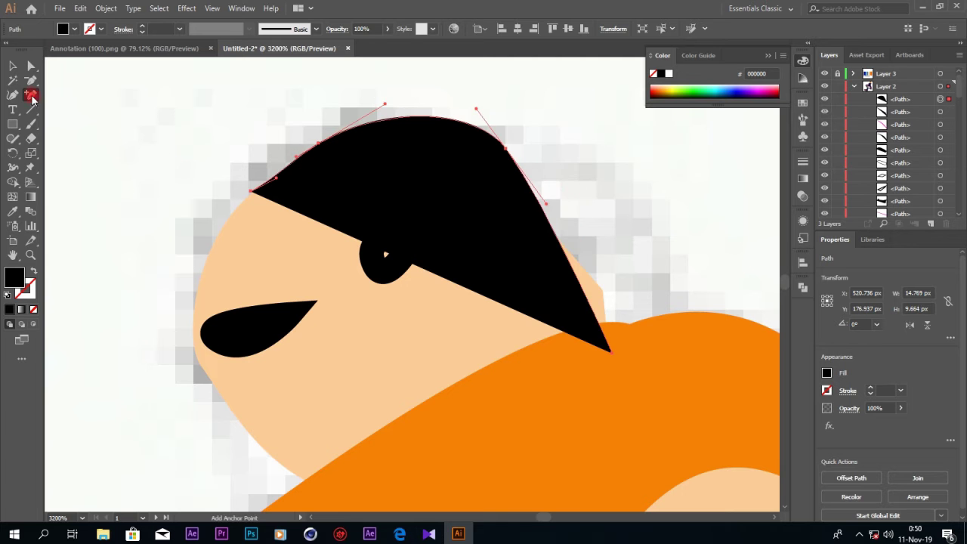
click(557, 248)
key(a)
drag(557, 248, 592, 221)
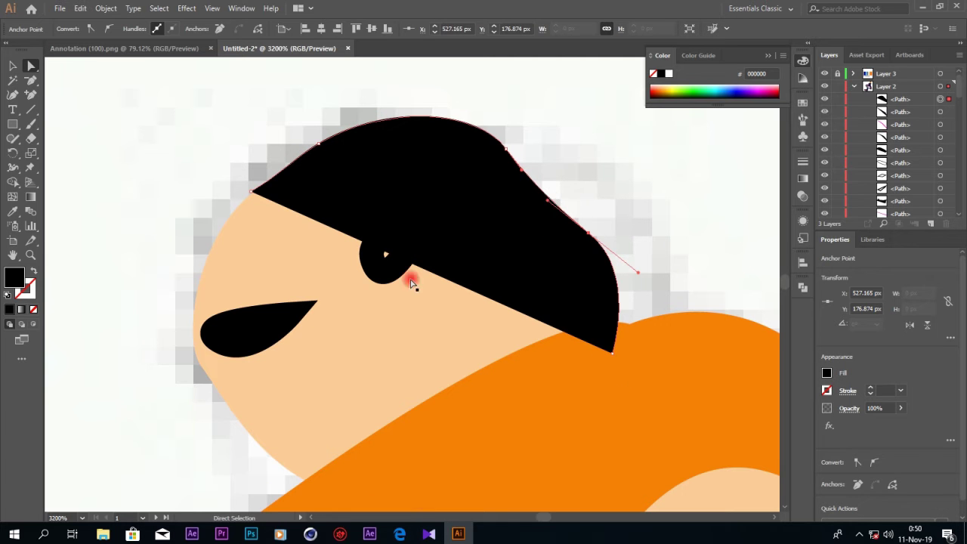
key(v)
click(383, 281)
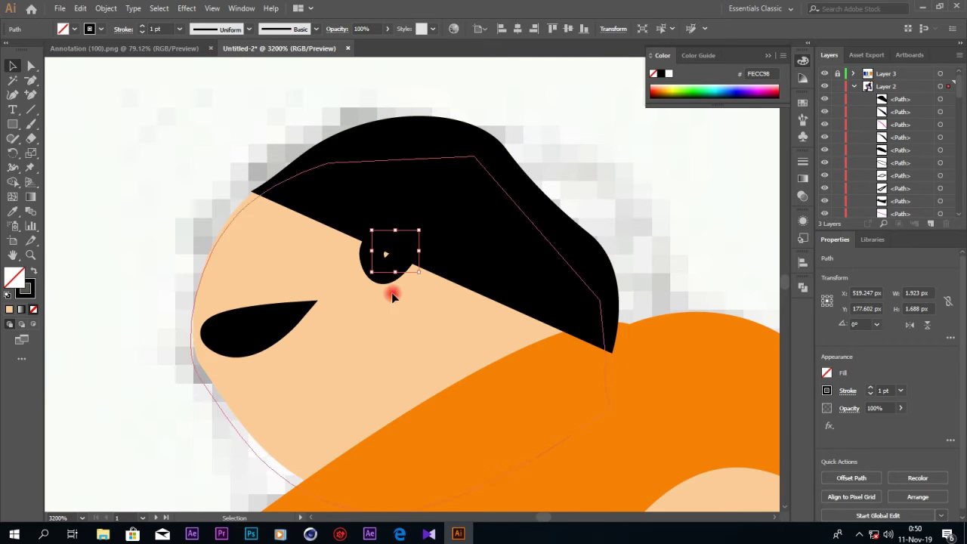
Step: Stretch the right eye into a larger teardrop shape
key(a)
click(366, 275)
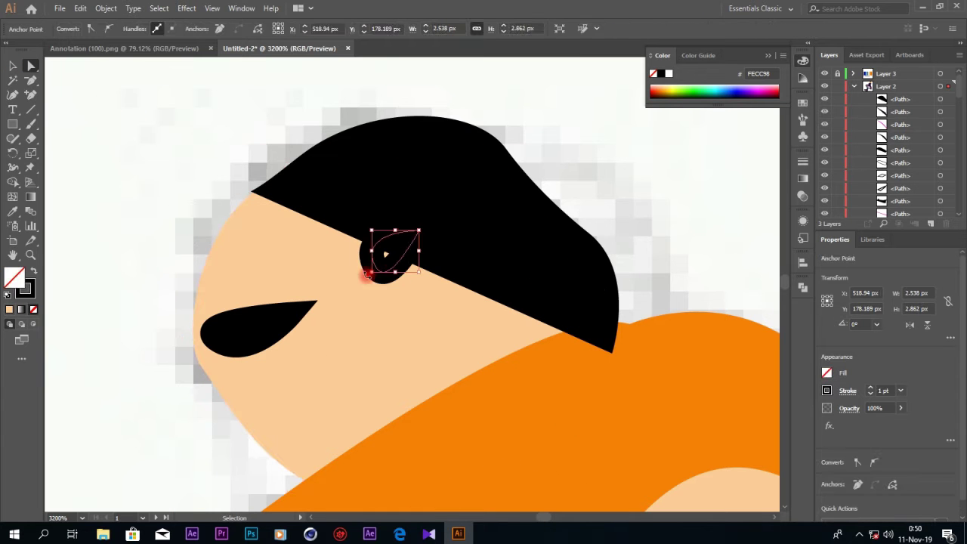
click(388, 263)
key(v)
click(393, 269)
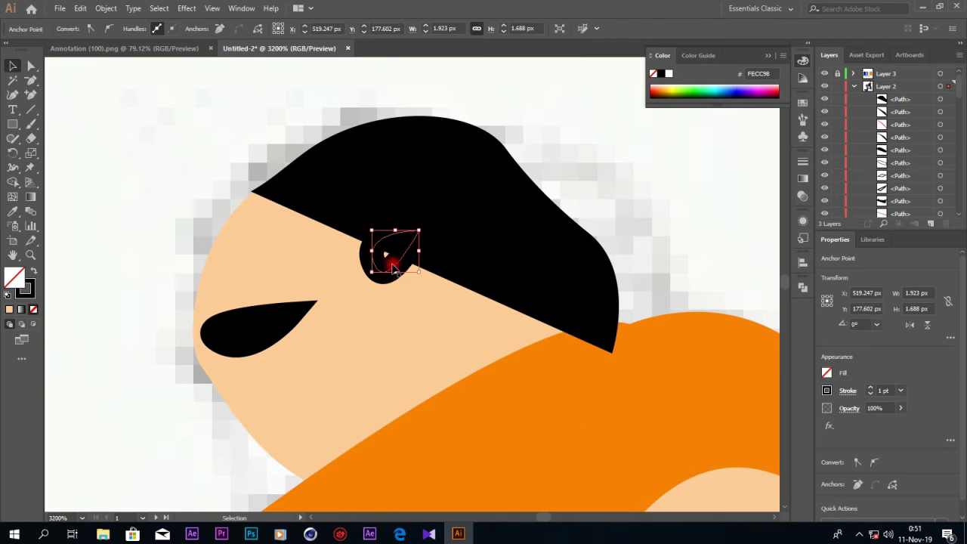
drag(388, 296, 388, 284)
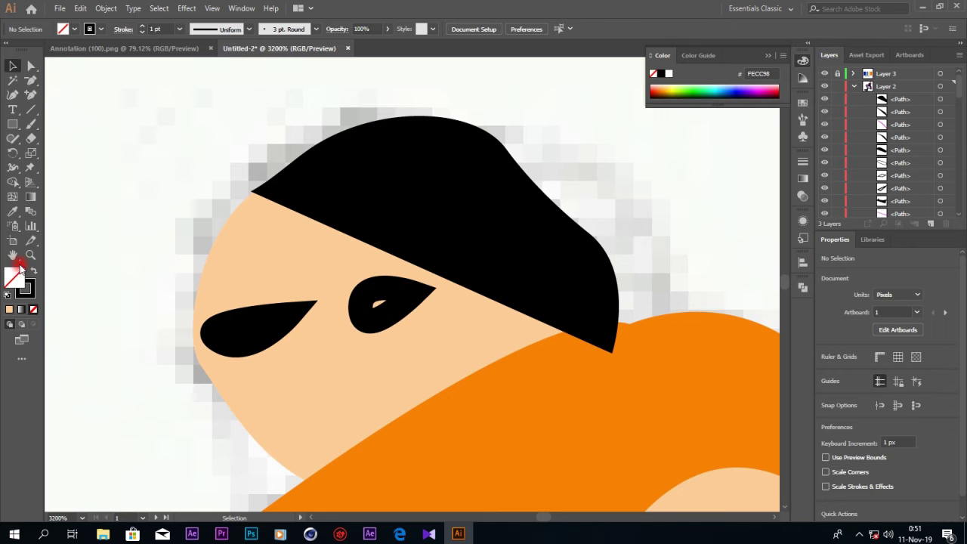
Step: Draw a curved black mouth with the Pen tool beneath the eyes
click(33, 83)
click(294, 400)
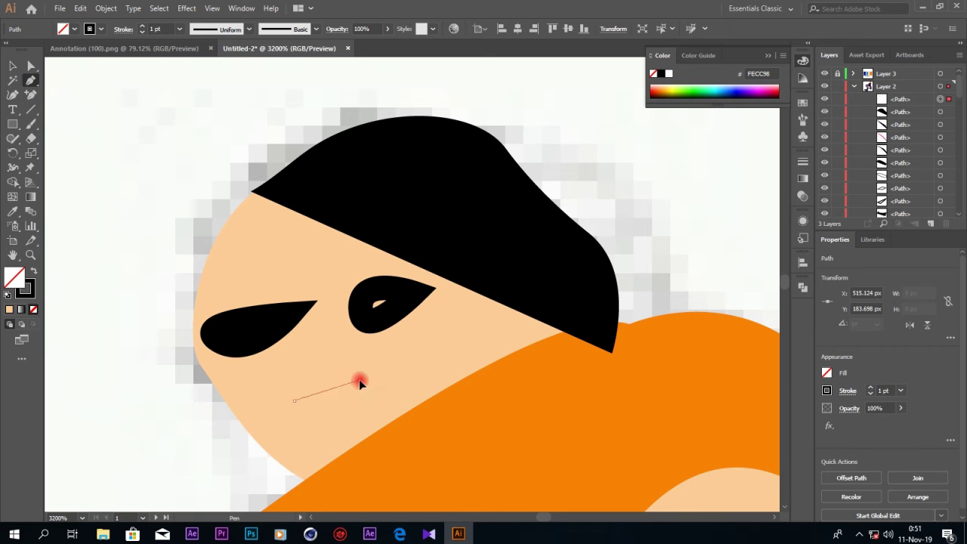
drag(441, 343, 422, 337)
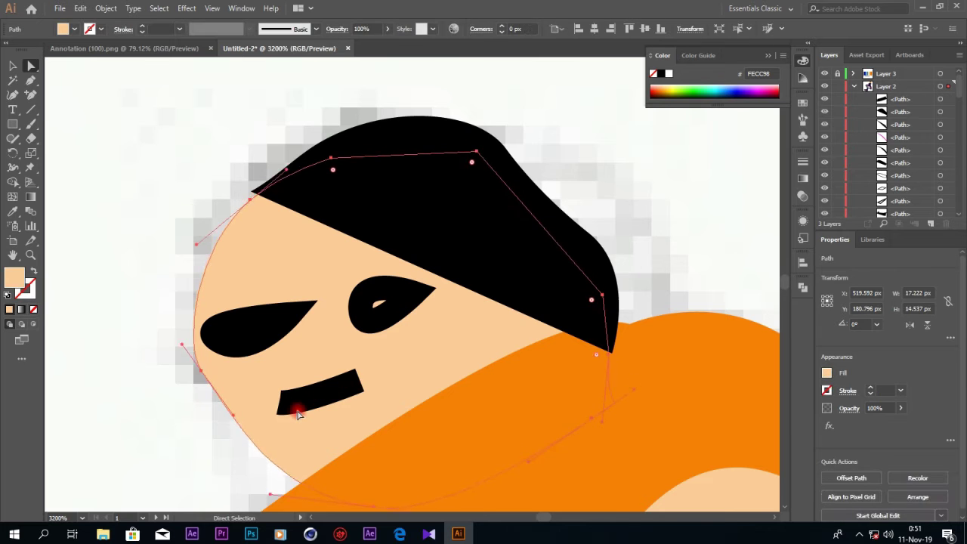
mouse_move(297, 403)
mouse_down()
mouse_move(339, 390)
mouse_move(341, 353)
mouse_up()
Step: Draw an angular black nose with a 0.5 pt stroke and a small ellipse inside the left eye
click(30, 80)
click(298, 353)
click(294, 370)
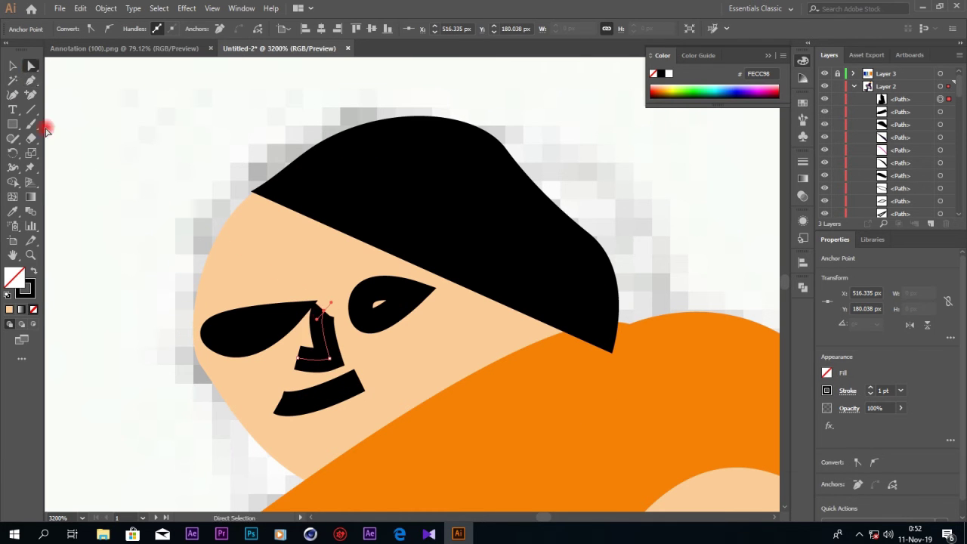
drag(45, 130, 59, 297)
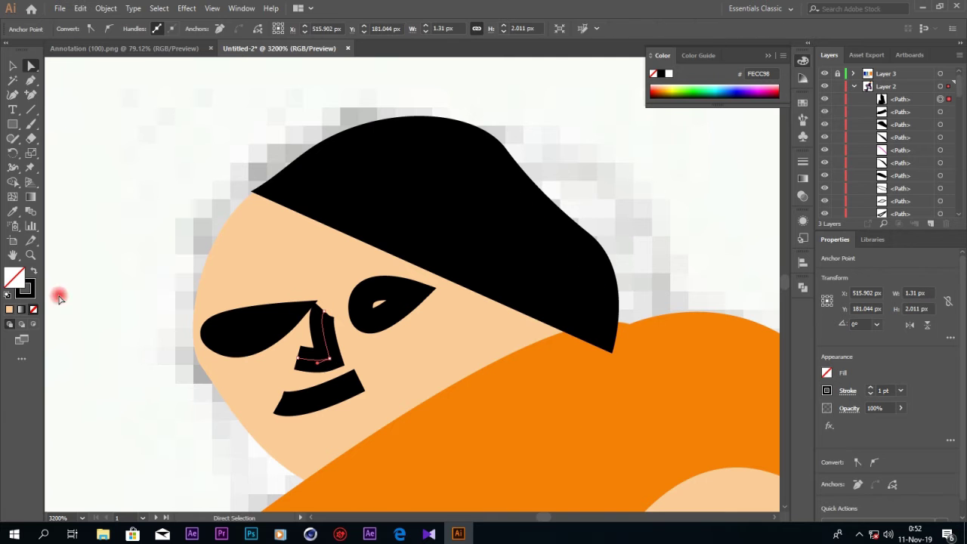
click(906, 390)
click(921, 118)
click(335, 397)
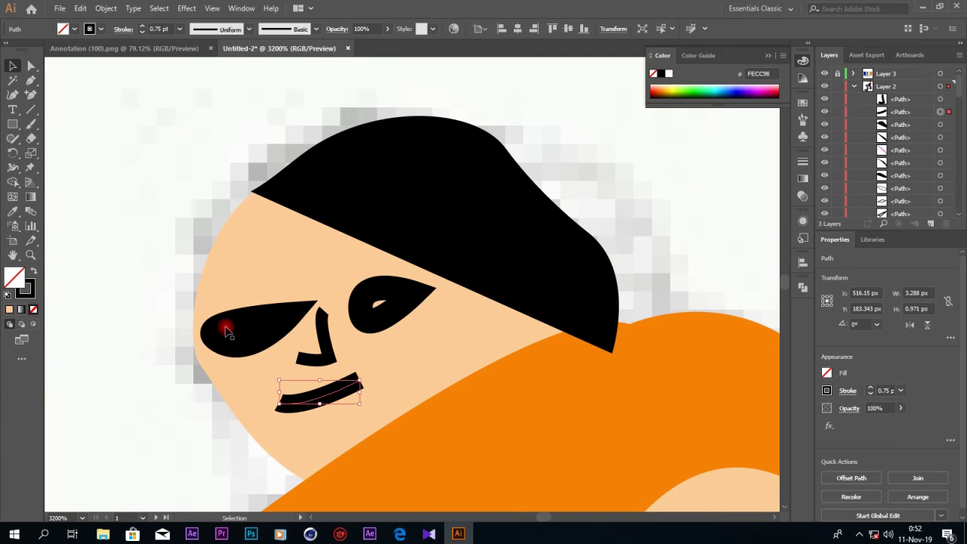
drag(12, 124, 83, 152)
drag(225, 331, 258, 335)
Step: Fill the eye ellipse and draw a wedge along the hair's lower edge filled with the shirt's orange
click(937, 353)
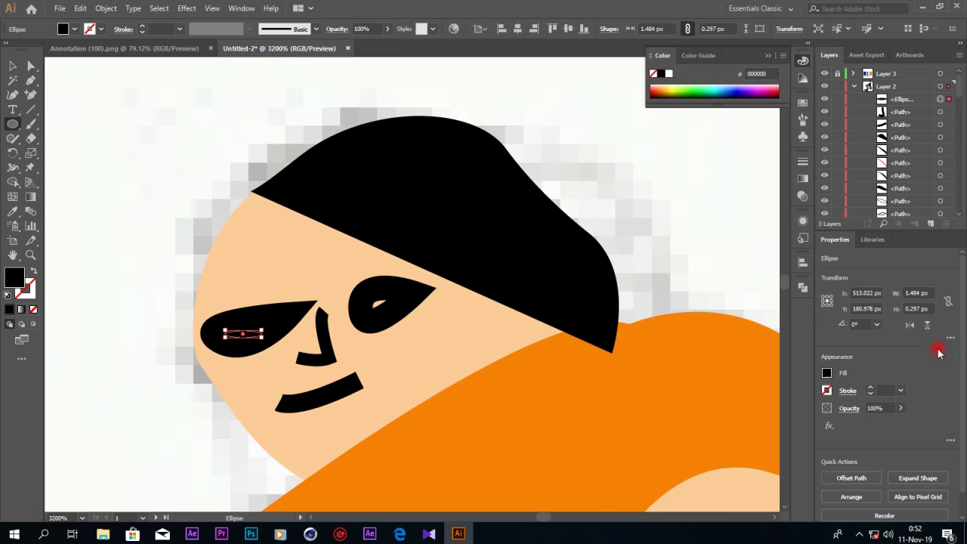
key(p)
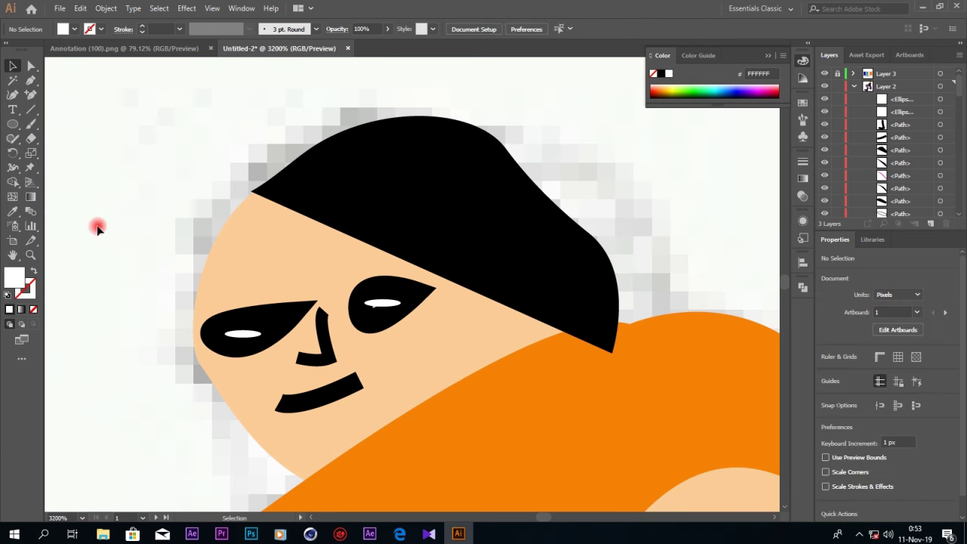
click(248, 184)
click(348, 250)
drag(438, 286, 545, 334)
click(566, 333)
click(570, 311)
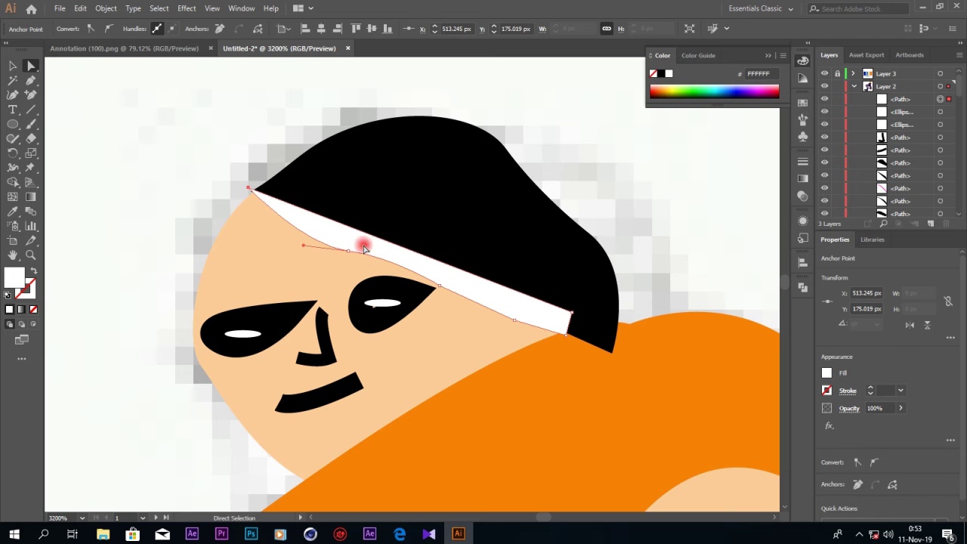
key(i)
click(566, 445)
Step: Select the wedge beneath the hair and recolour it deep brown #773805
key(a)
click(401, 176)
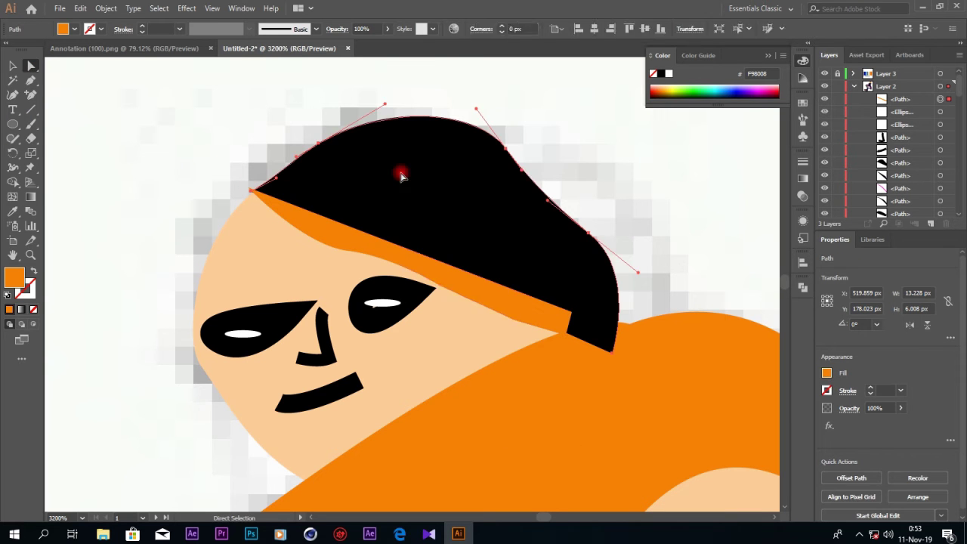
right_click(401, 176)
click(586, 404)
double_click(13, 278)
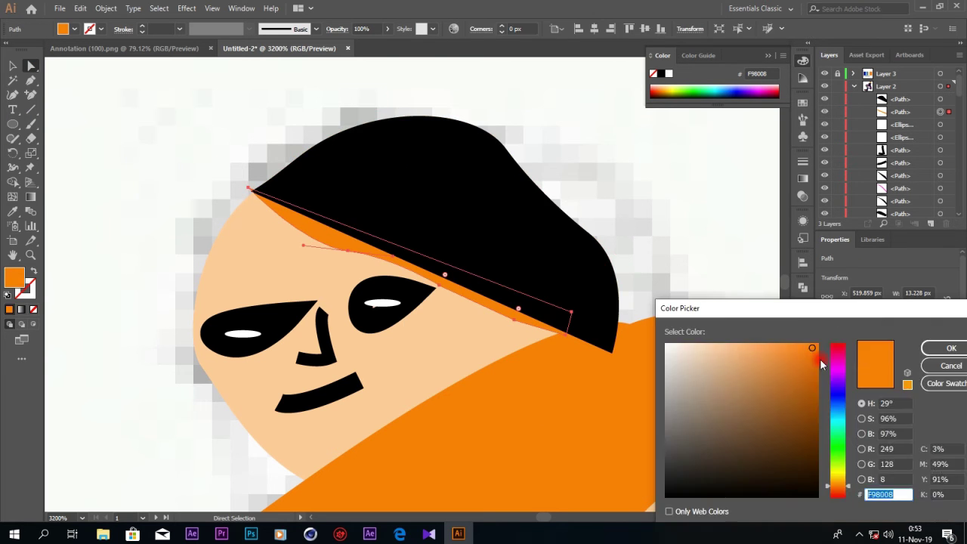
drag(822, 365, 818, 383)
click(946, 349)
double_click(13, 278)
click(807, 382)
click(943, 347)
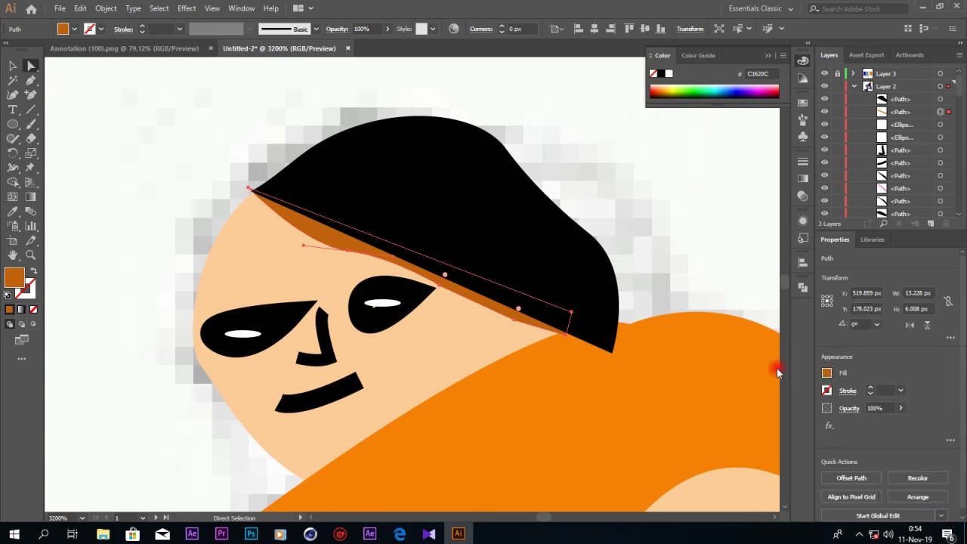
click(280, 201)
Step: Deselect the hair shadow and select the finger lines on the hand
click(249, 188)
scroll(249, 187, up, 3)
click(244, 217)
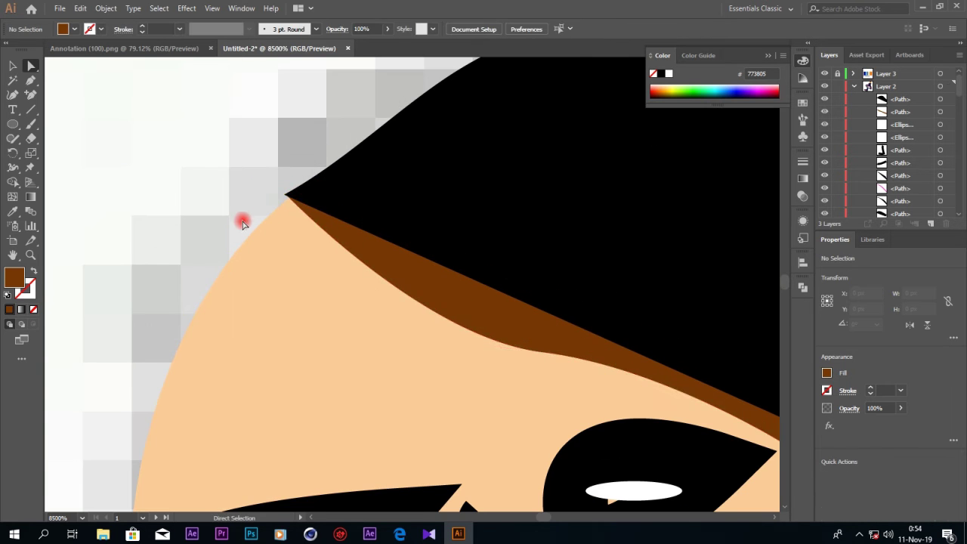
scroll(504, 365, down, 10)
scroll(505, 365, up, 2)
click(505, 365)
click(904, 390)
Step: Set both finger lines to a 0.5 pt stroke
click(915, 137)
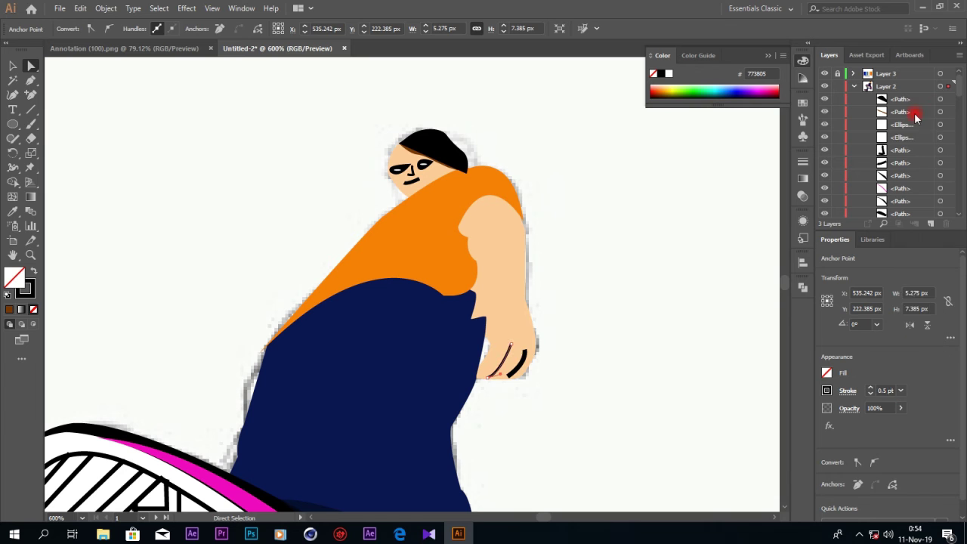
click(557, 384)
click(522, 359)
click(904, 390)
click(918, 110)
click(591, 337)
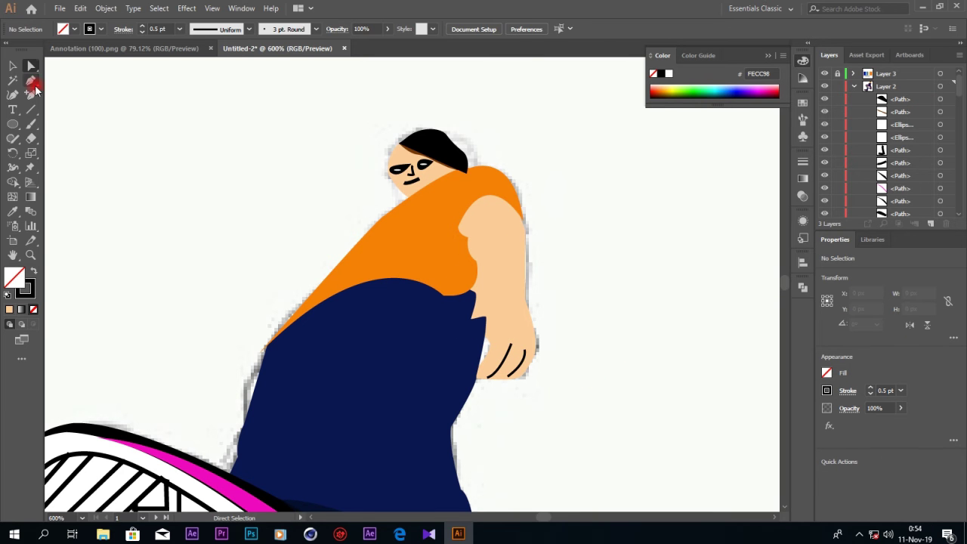
Step: Draw a band across the forearm with the Pen tool and fill it F4D9C1
click(31, 81)
click(523, 299)
click(474, 292)
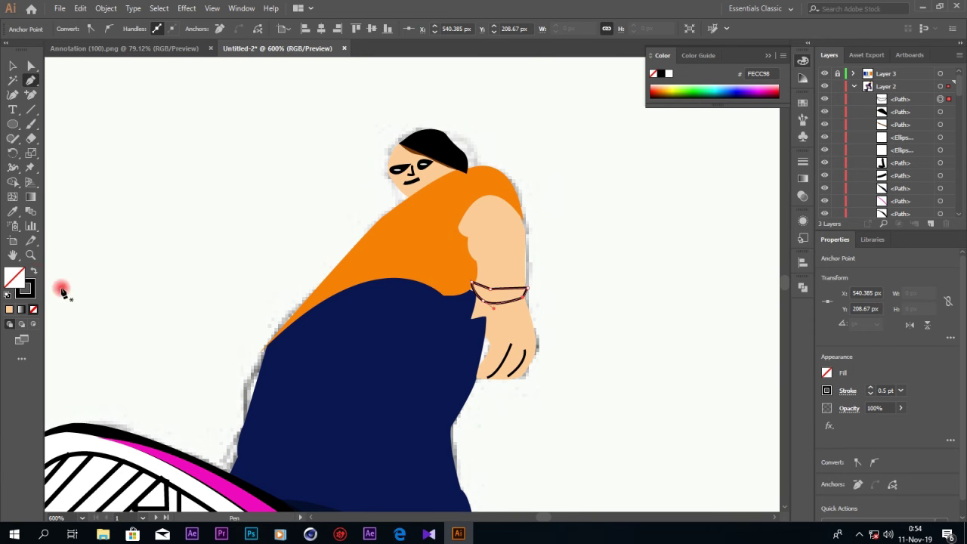
double_click(14, 278)
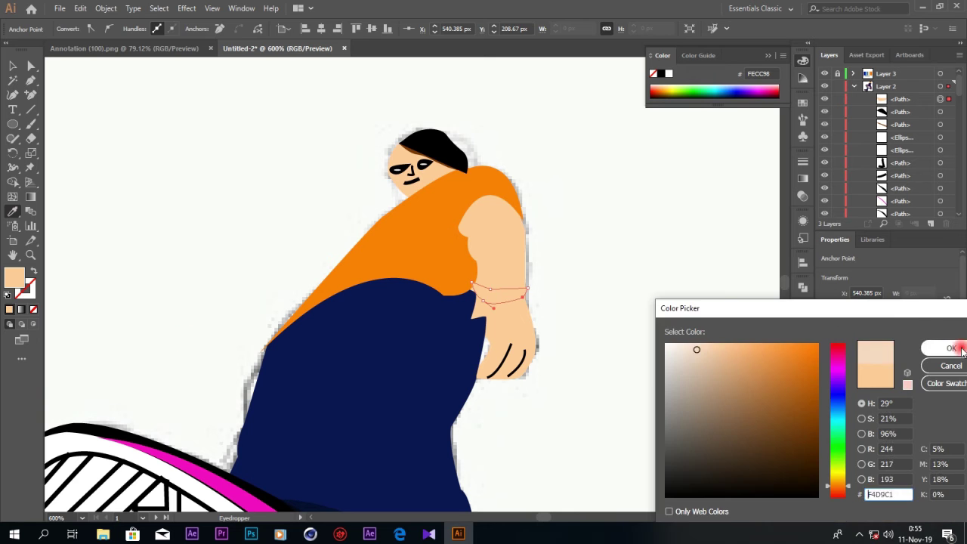
click(962, 350)
click(31, 66)
Step: Draw a thin light seam line at the shoulder
click(510, 228)
click(443, 199)
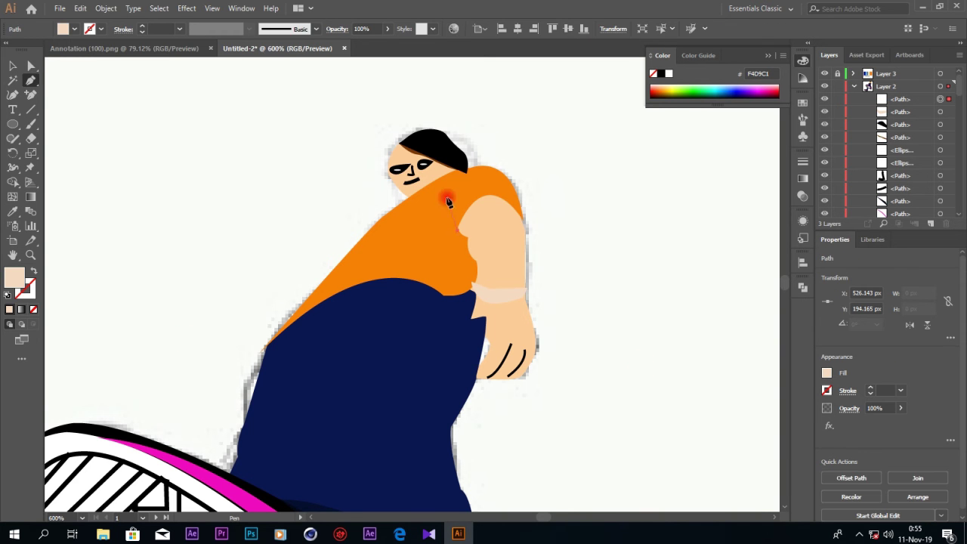
click(31, 67)
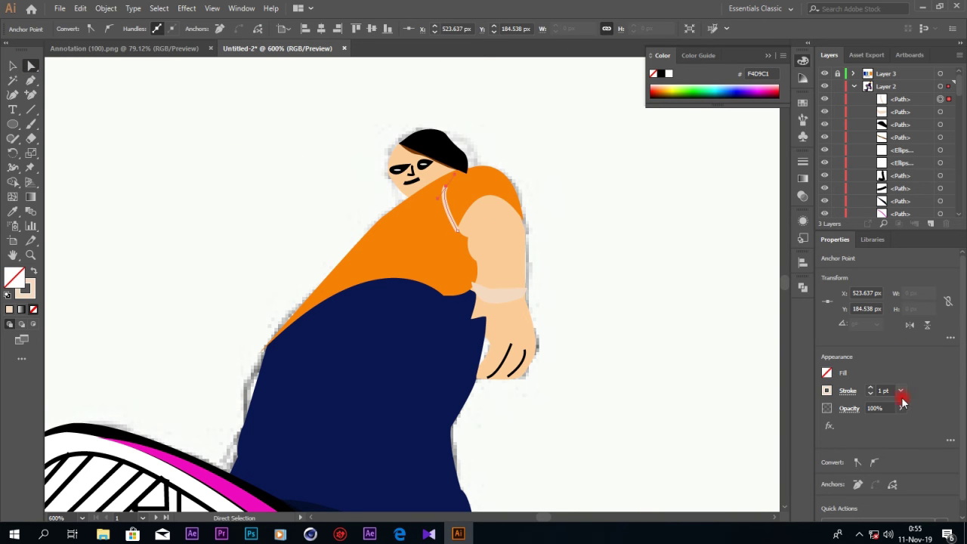
Step: Zoom in on the forearm band, nudge its anchors and add an anchor on its left edge
click(667, 335)
key(v)
click(515, 294)
key(ctrl+plus)
key(ctrl+plus)
key(ctrl+plus)
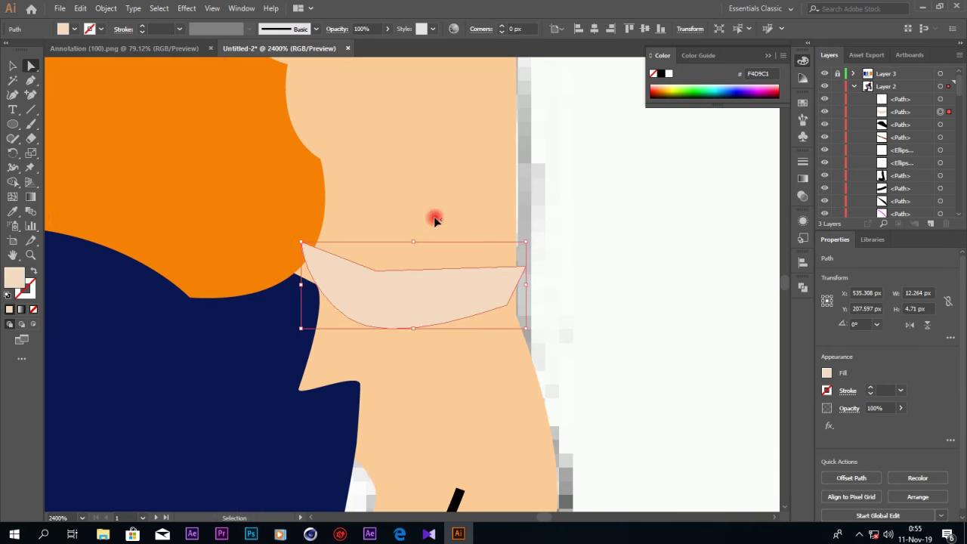
key(a)
drag(471, 313, 522, 320)
click(313, 253)
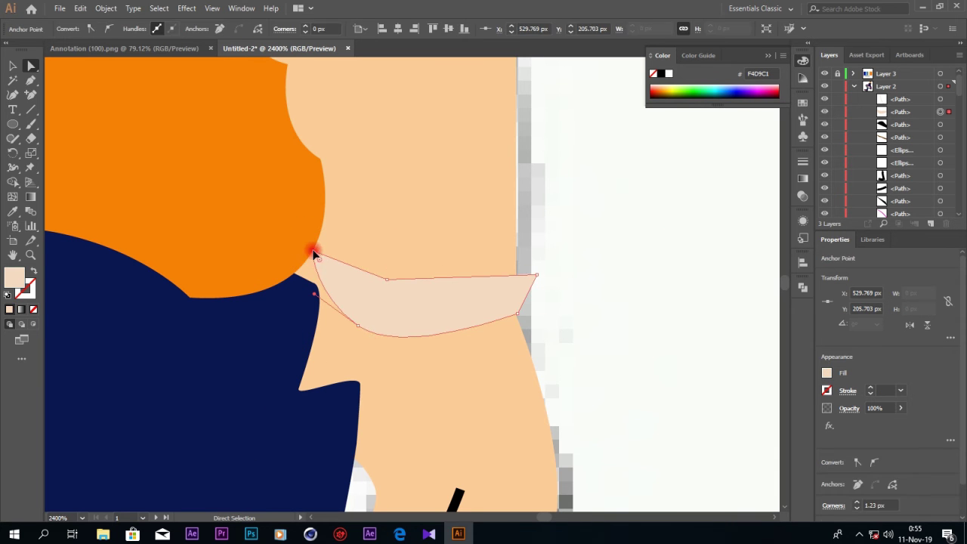
click(29, 95)
click(464, 280)
key(Return)
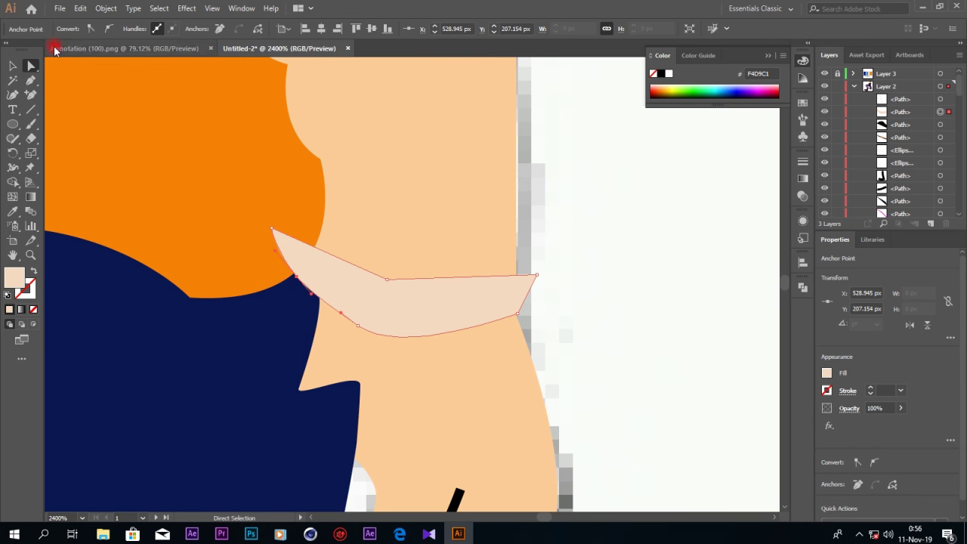
Step: Trim the band against the arm and orange shirt shapes with the Shape Builder
shift+click(384, 248)
key(shift+m)
key(a)
click(528, 282)
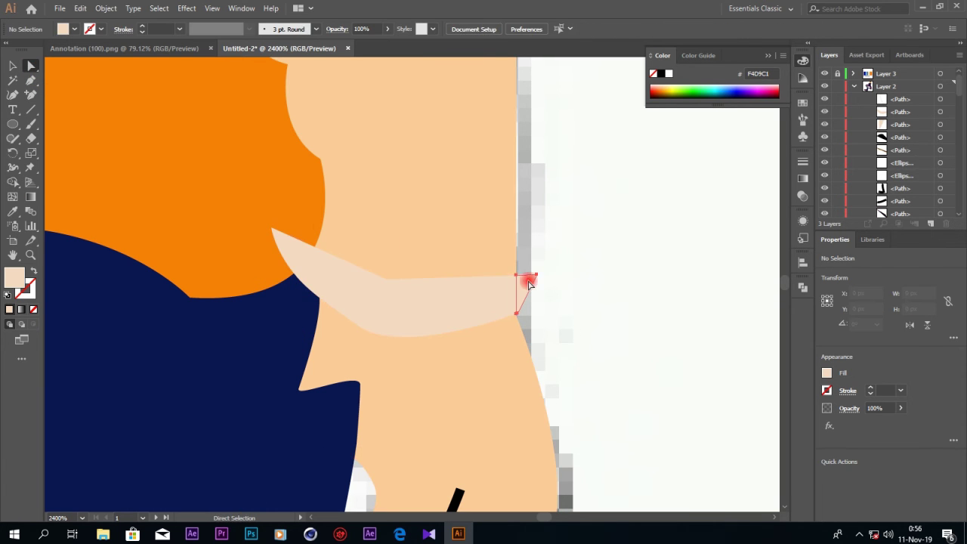
click(312, 281)
key(shift+m)
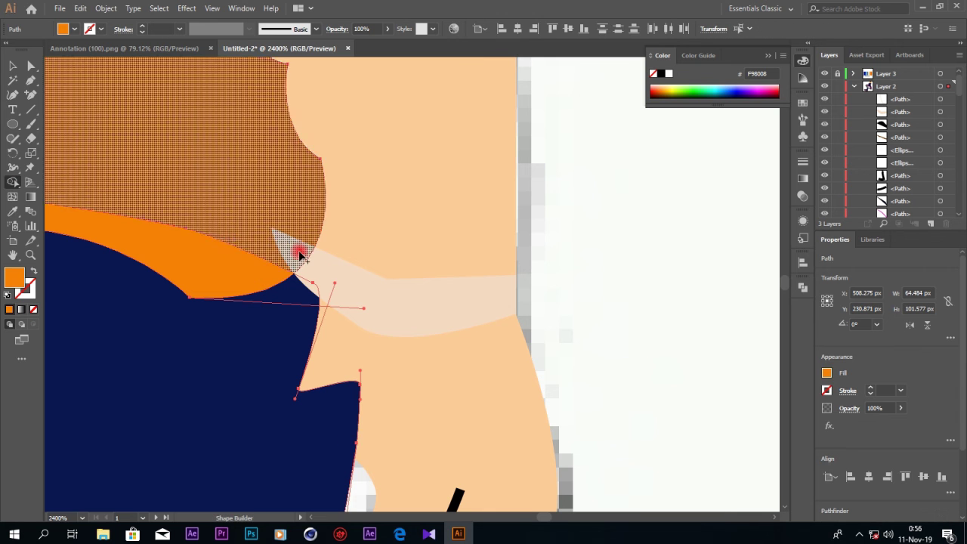
click(14, 68)
Step: Restack the pale band under the shirt's edge and zoom out to the whole figure
right_click(445, 296)
click(766, 226)
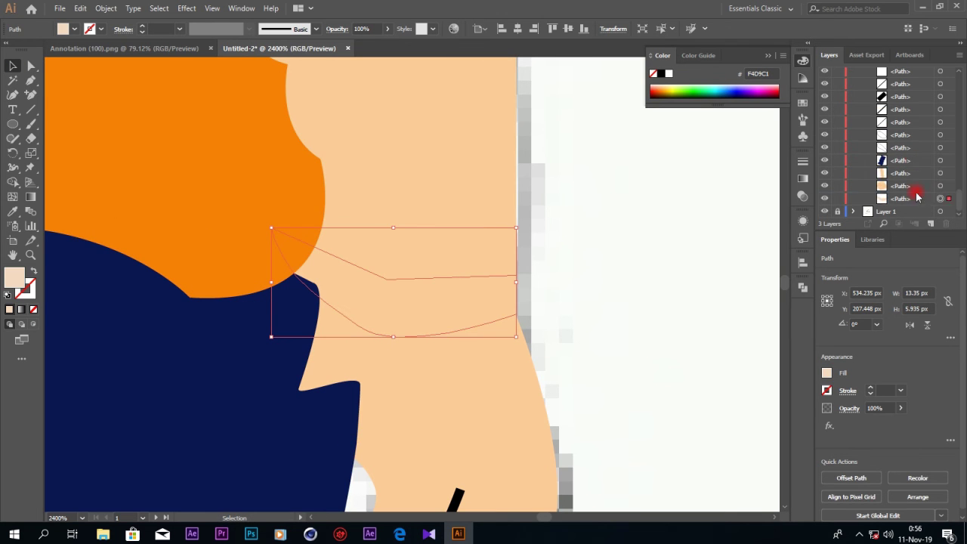
click(710, 211)
key(ctrl+minus)
key(ctrl+minus)
key(ctrl+minus)
key(ctrl+minus)
key(ctrl+minus)
Step: Draw a shading shape with the Pen tool along the navy pants' front edge
key(p)
click(392, 280)
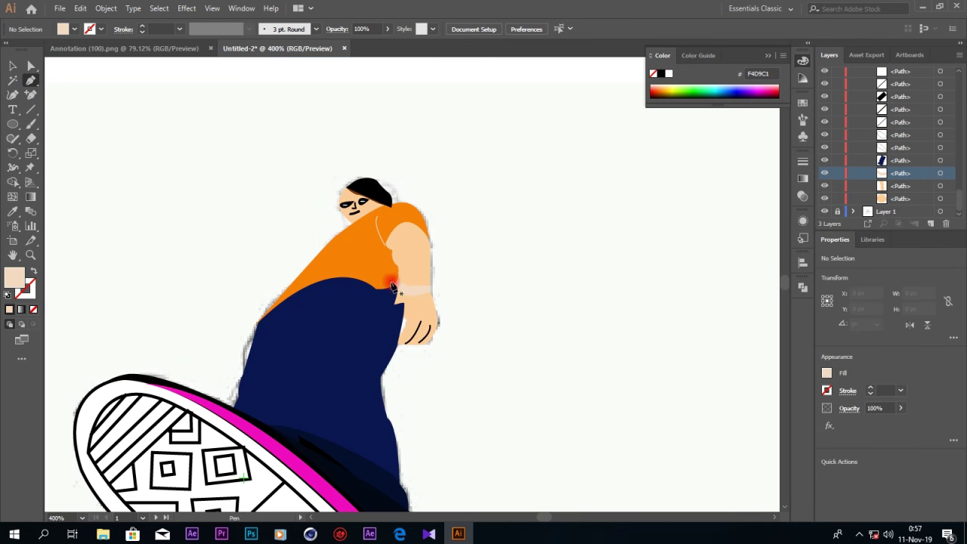
click(383, 303)
click(374, 349)
click(367, 392)
scroll(396, 496, down, 3)
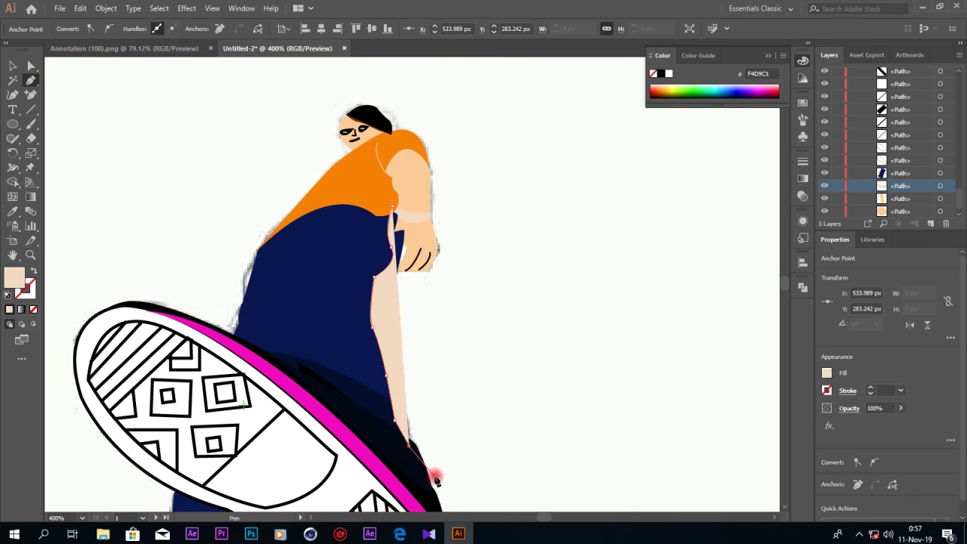
click(472, 438)
click(452, 314)
Step: Fill the shading #263A84 and trim it to the pants outline with Shape Builder
click(370, 361)
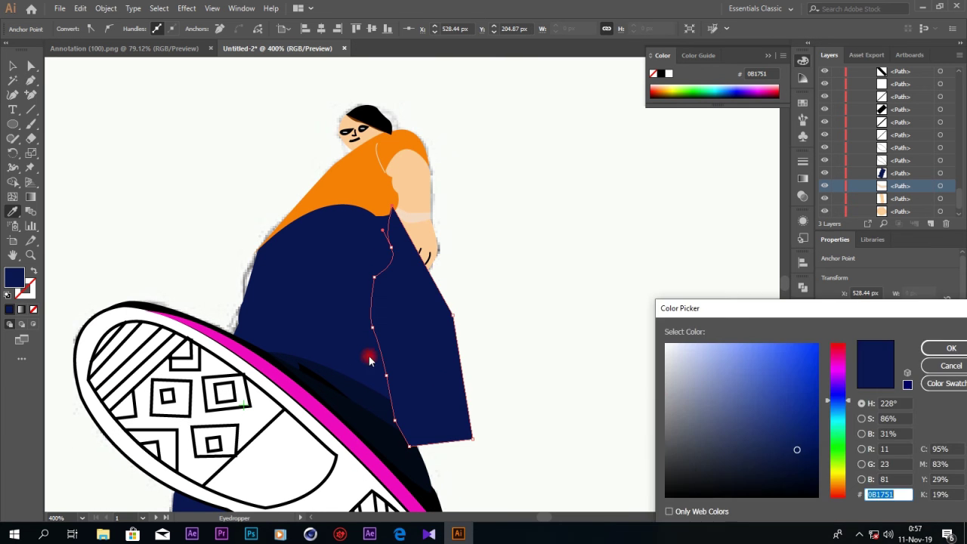
key(Return)
shift+click(356, 339)
key(shift+m)
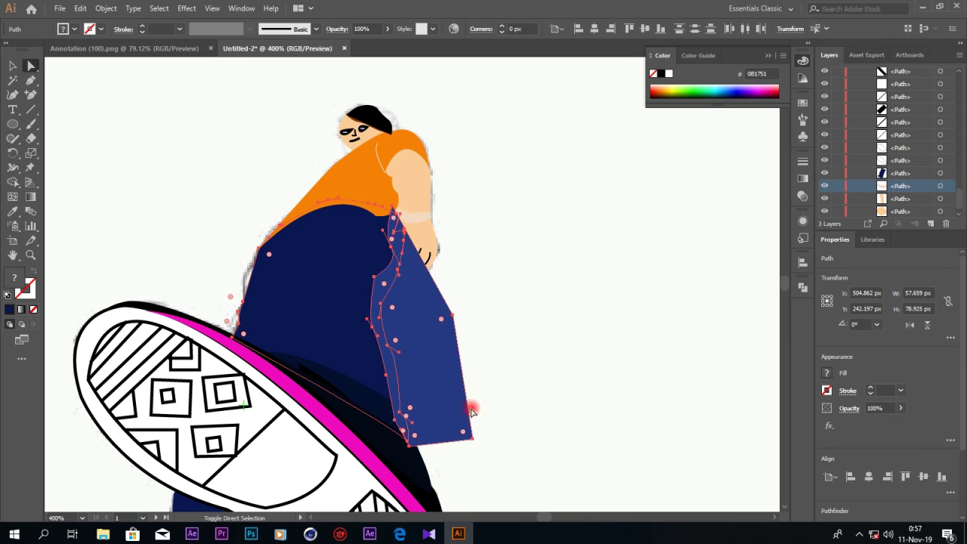
click(454, 368)
key(Delete)
Step: Bring the pants shading strip forward via Arrange and the Layers panel
right_click(393, 271)
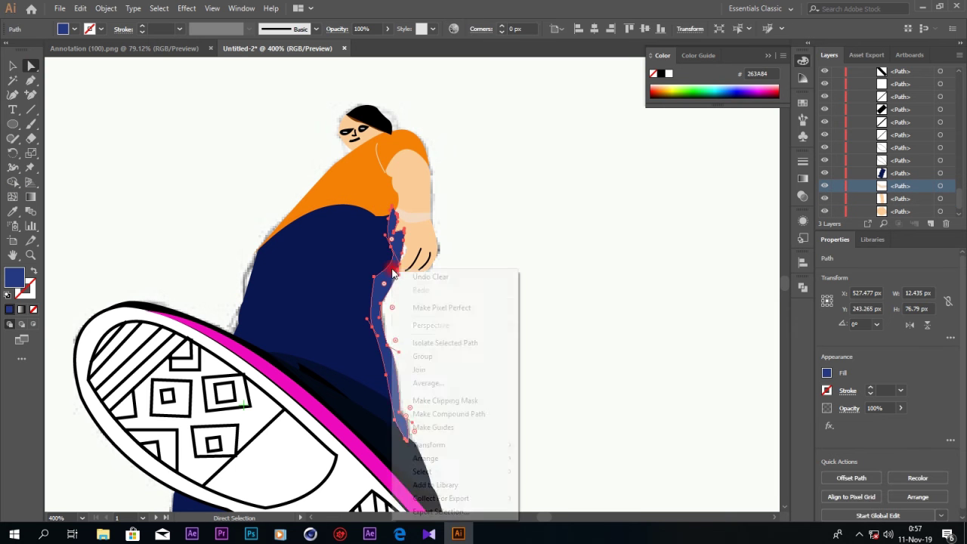
click(559, 471)
click(704, 257)
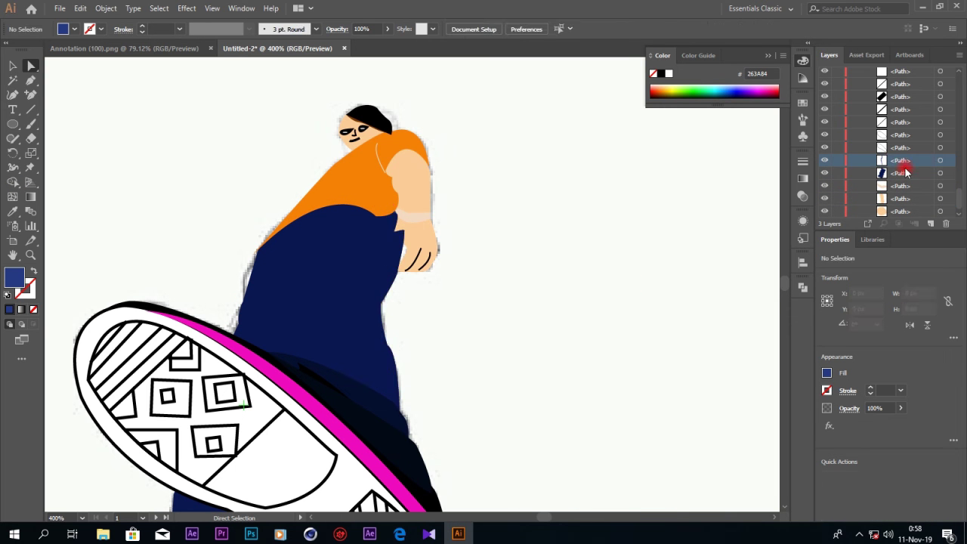
click(948, 160)
drag(827, 174, 913, 106)
scroll(906, 173, down, 2)
click(906, 176)
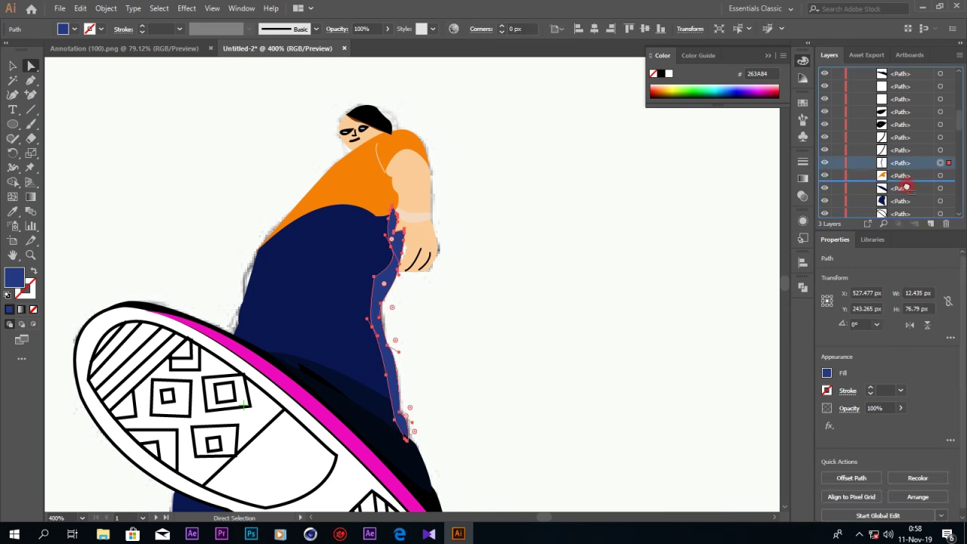
click(489, 358)
scroll(489, 358, down, 5)
Step: Draw a lower-leg shading shape beneath the sneaker and adjust its stacking order
key(p)
click(172, 435)
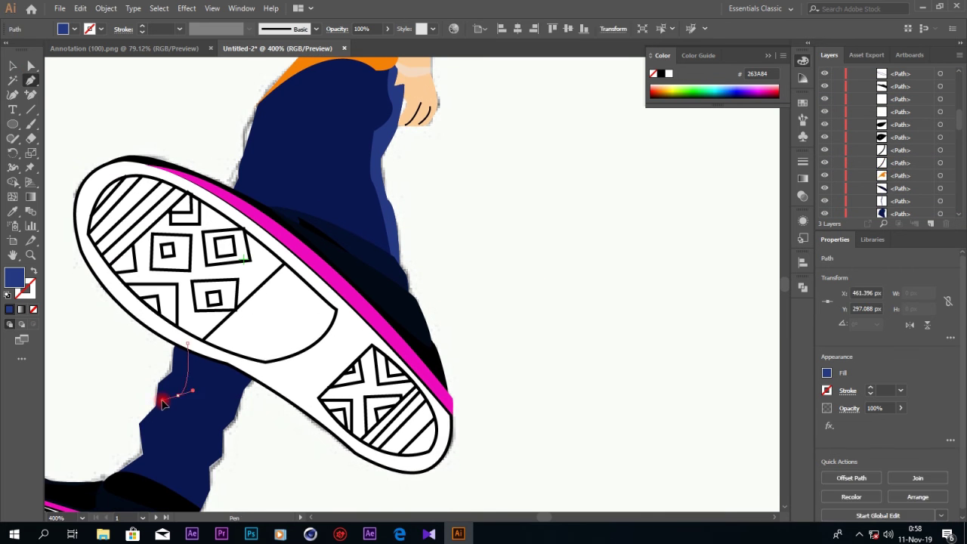
click(95, 471)
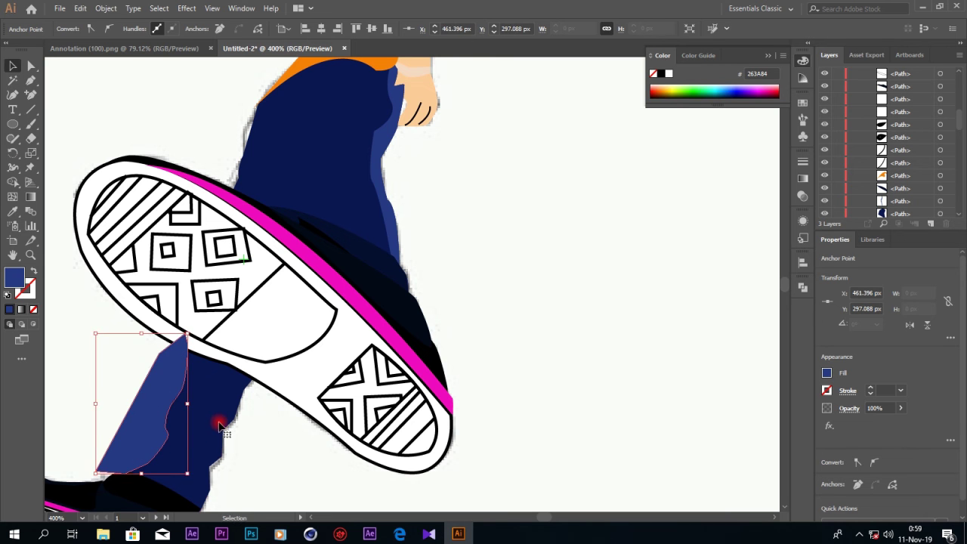
key(ctrl+bracketleft)
key(ctrl+bracketleft)
key(a)
key(ctrl+shift+a)
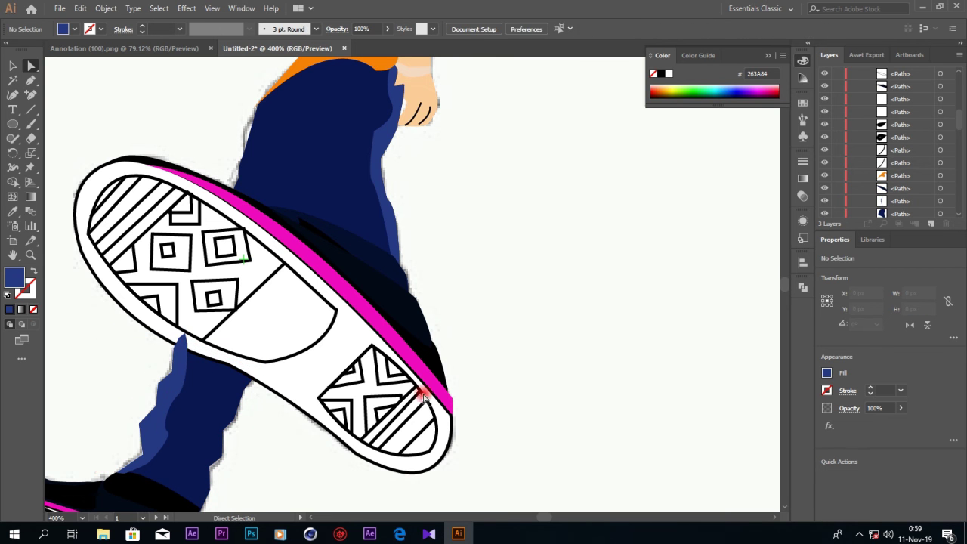
right_click(174, 393)
click(355, 359)
Step: Zoom out to the whole figure and save the file as 'personagem 03'
key(ctrl+minus)
key(ctrl+minus)
key(ctrl+minus)
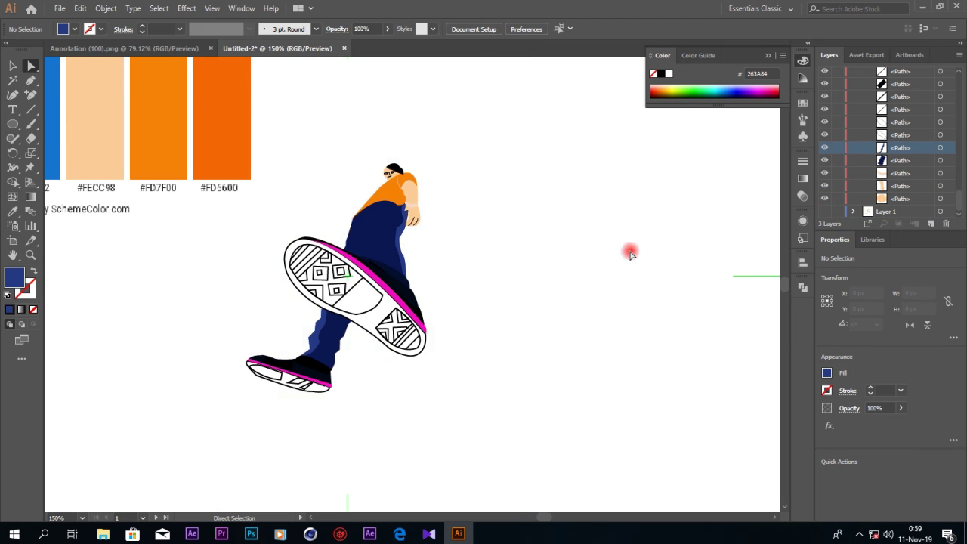
key(ctrl+s)
text(personagem 03)
click(380, 324)
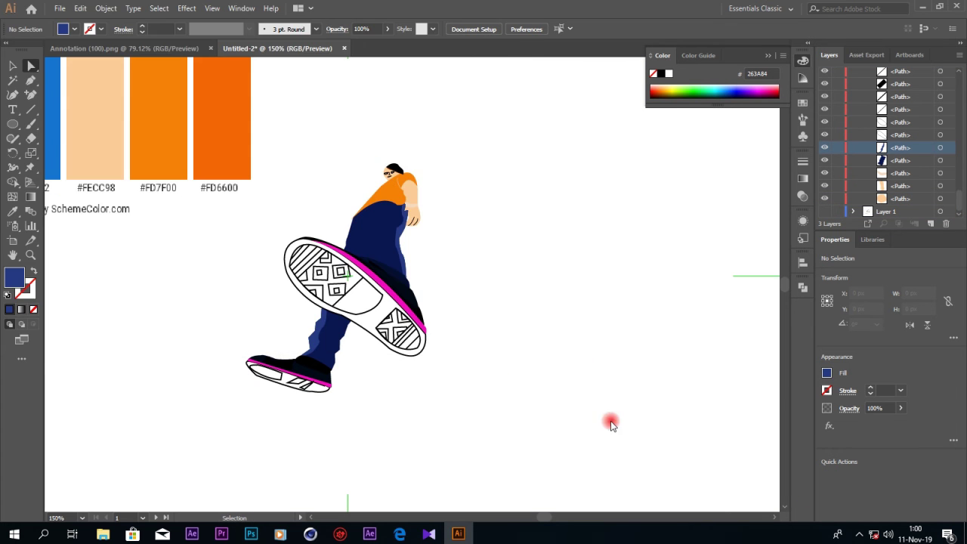